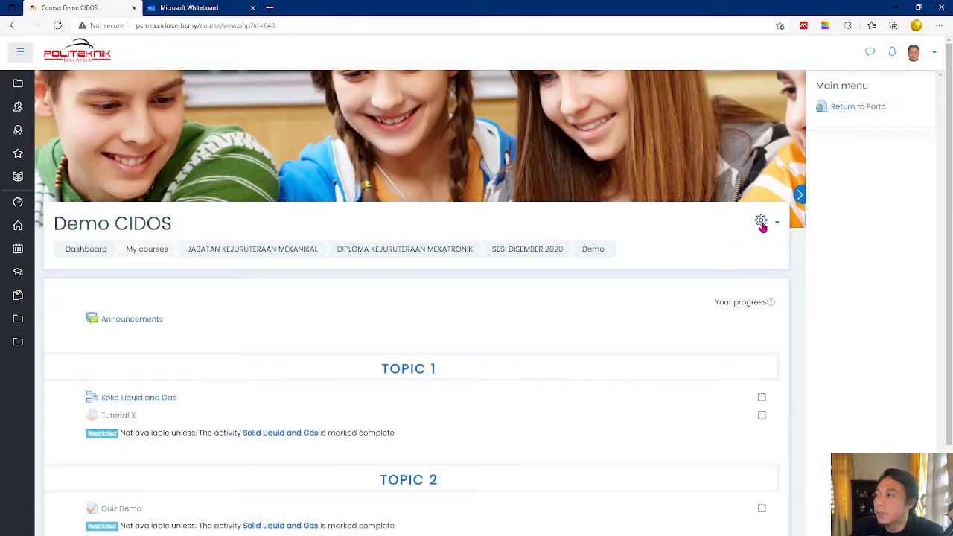
# Open the question bank from the Demo CIDOS course administration
pyautogui.click(762, 224)
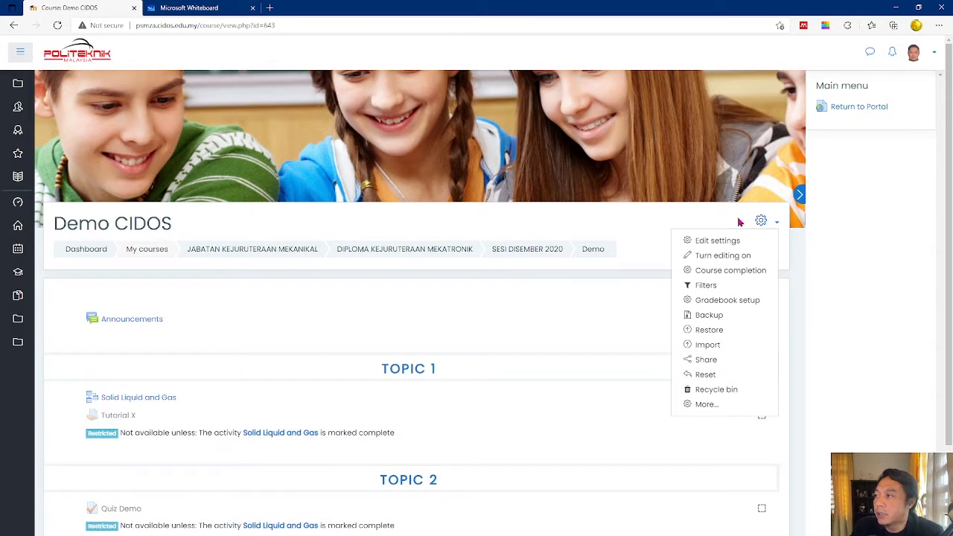
pyautogui.click(705, 405)
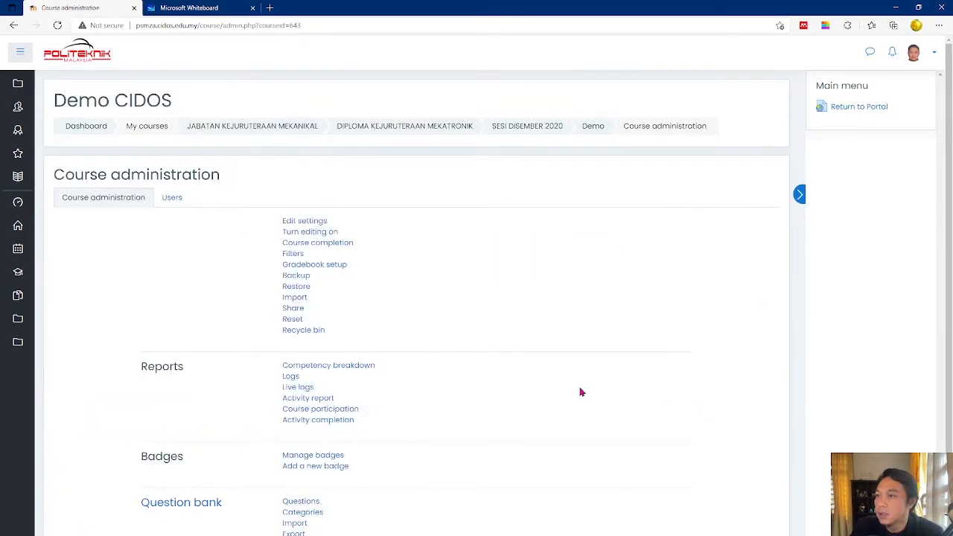
pyautogui.click(186, 505)
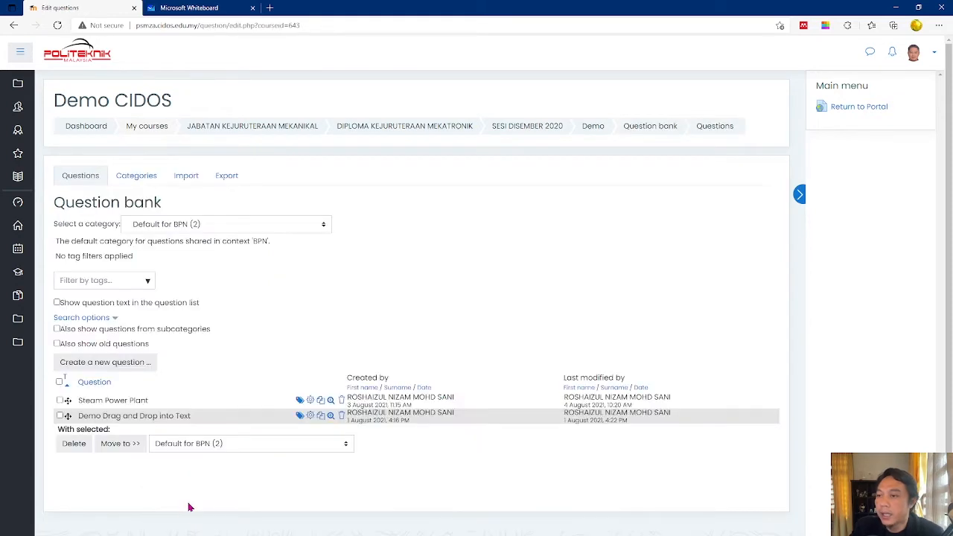
# Create a new question of the Drag and drop markers type in the default category
pyautogui.click(106, 364)
pyautogui.click(106, 364)
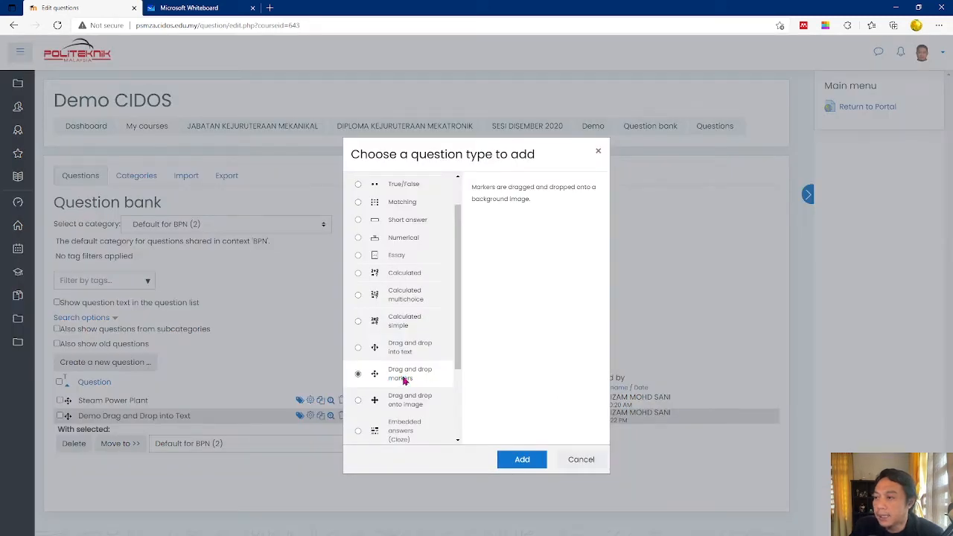
pyautogui.click(396, 378)
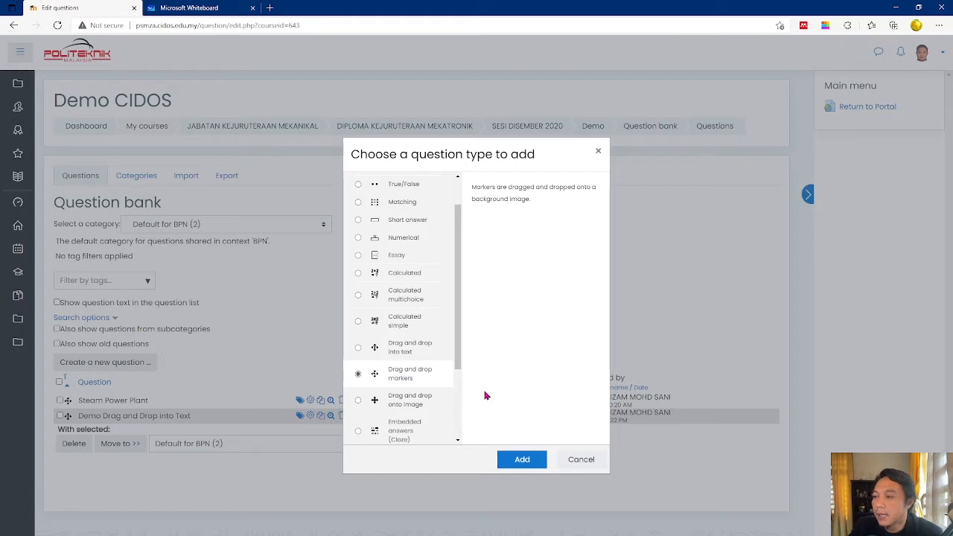
pyautogui.click(524, 461)
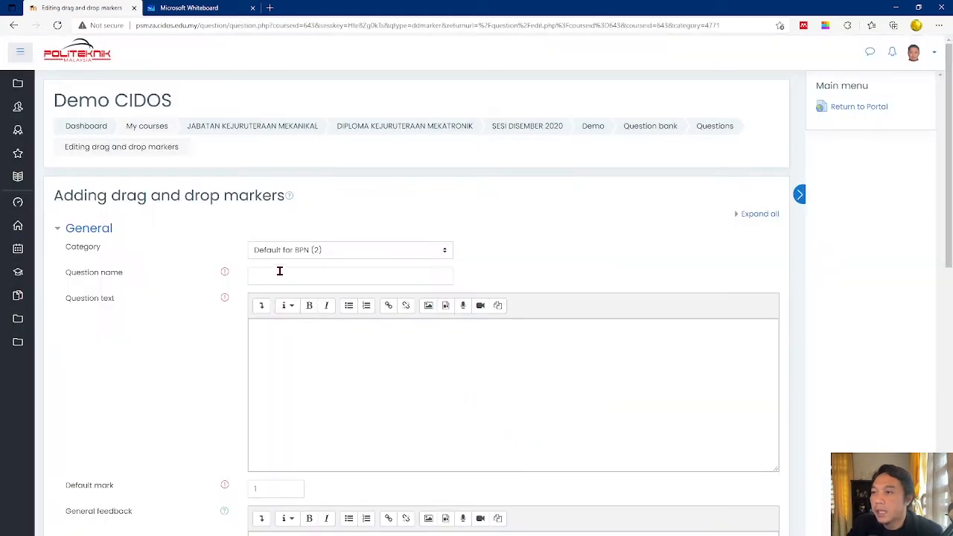
# Name the question SPP and enter the question text "Drag and drop label onto a correct placement."
pyautogui.click(279, 271)
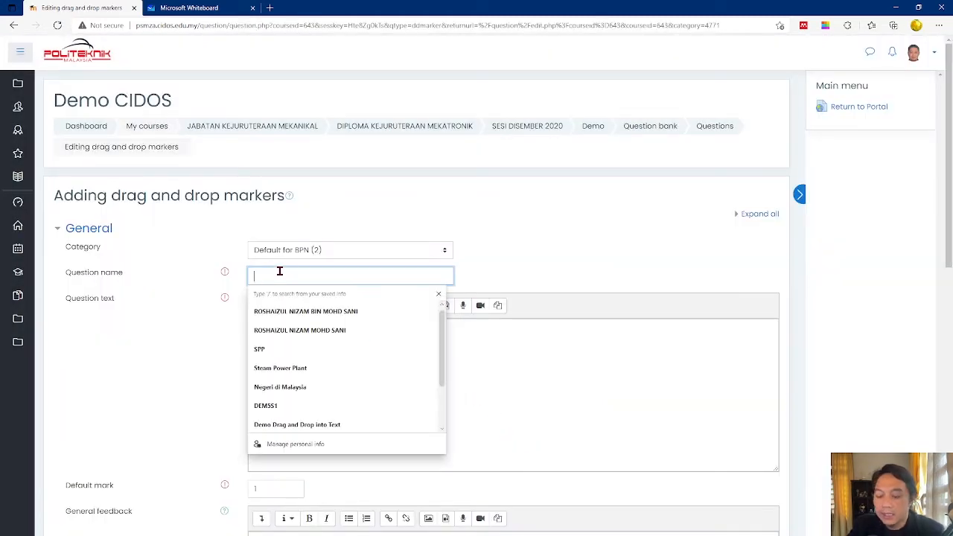
pyautogui.click(313, 349)
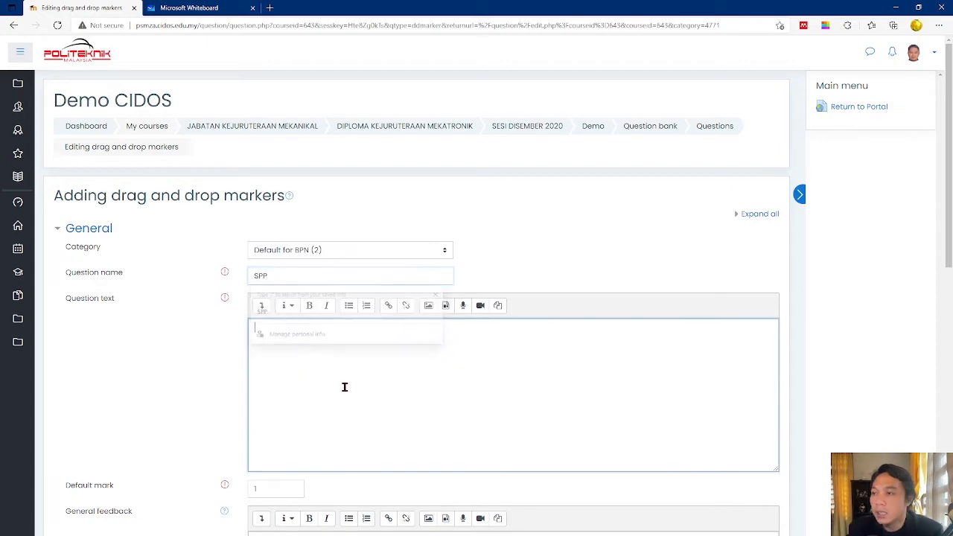
pyautogui.click(344, 385)
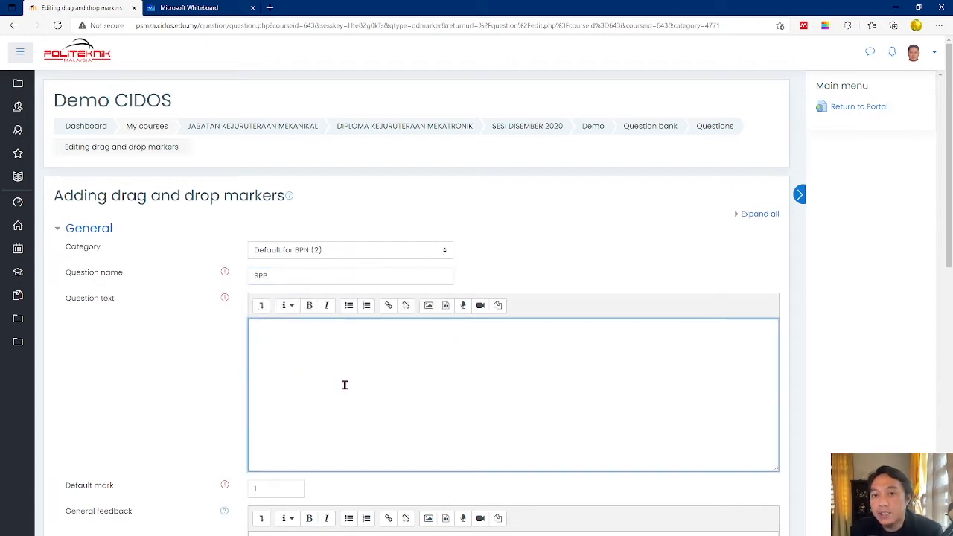
pyautogui.write('Drag and drop label onto a correct placement')
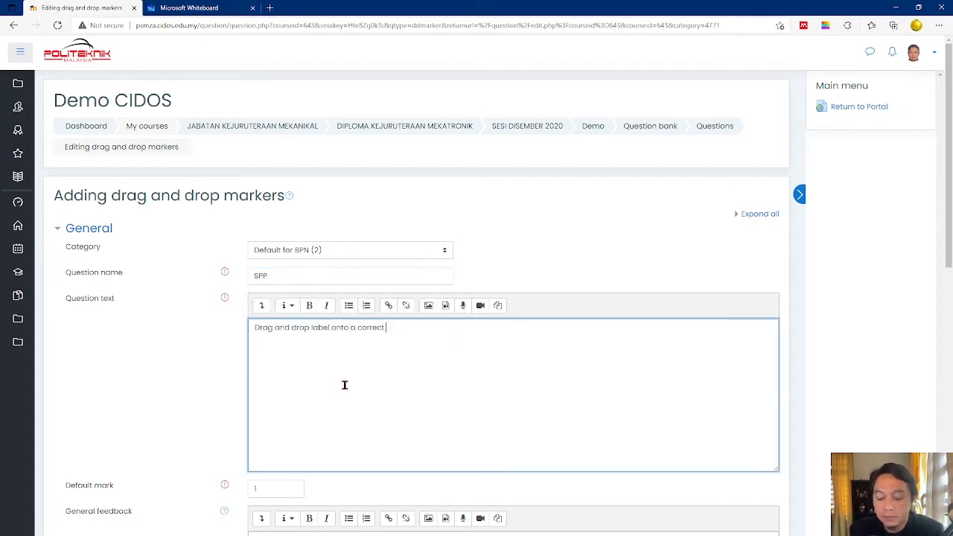
# Set the default mark to 4, and toggle the highlighting of drop zones lacking the correct marker on and back off
pyautogui.scroll(-2, 330, 406)
pyautogui.moveTo(279, 408); pyautogui.dragTo(239, 408)
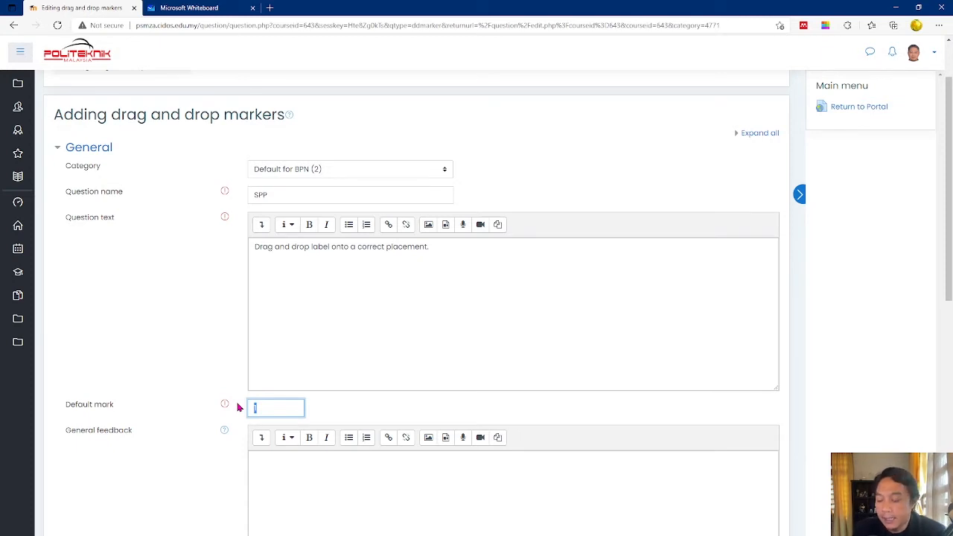
pyautogui.scroll(-2, 242, 402)
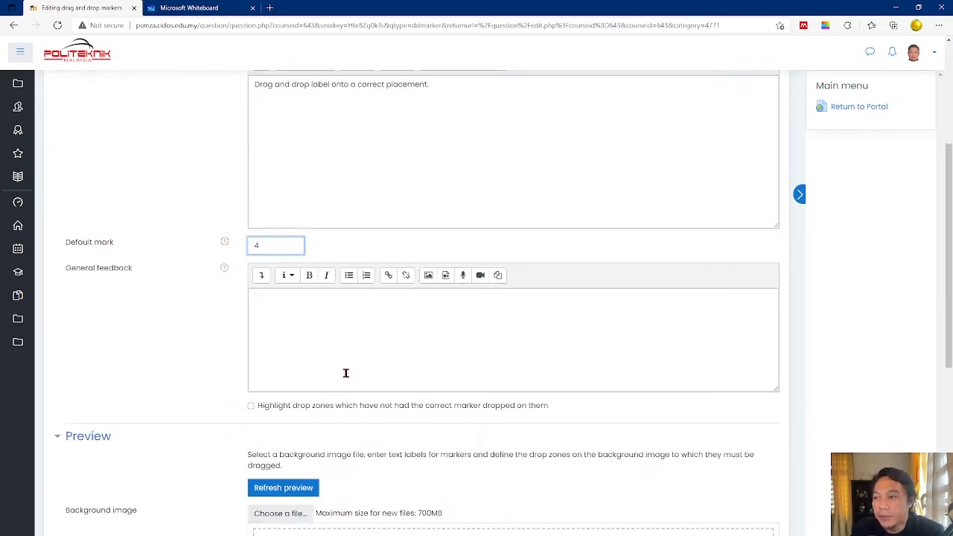
pyautogui.scroll(-2, 345, 372)
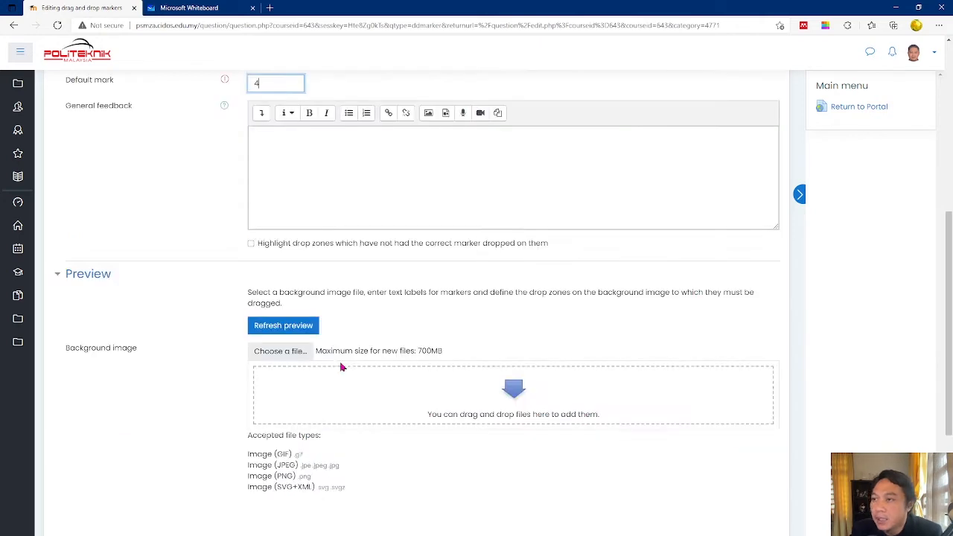
pyautogui.click(251, 246)
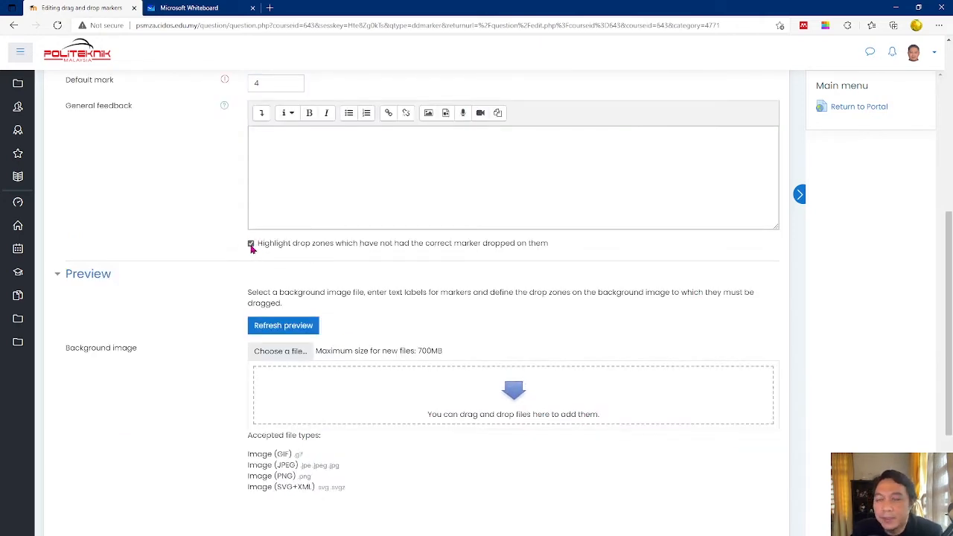
# Check the A-simple-steam-power-plant image in the Downloads folder and add it as the question's background image
pyautogui.scroll(-2, 184, 347)
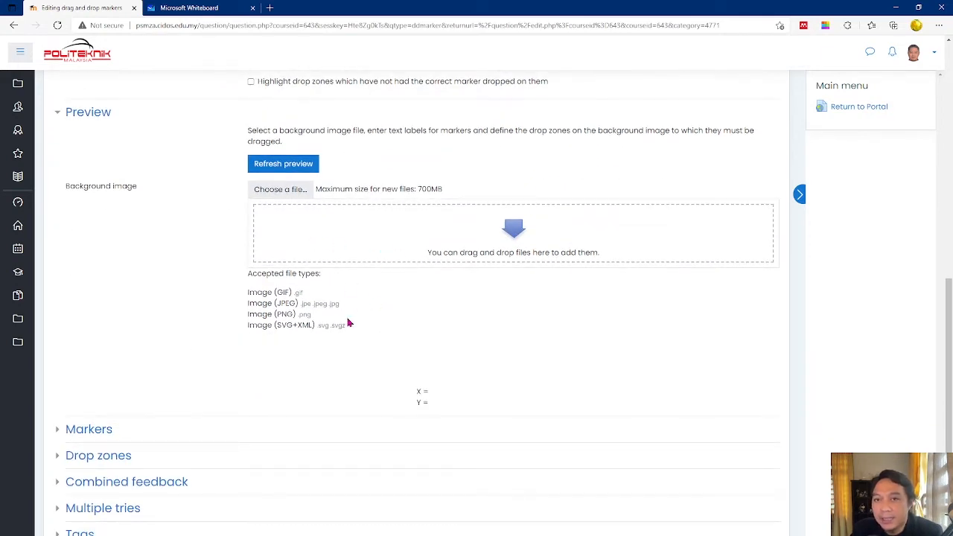
pyautogui.scroll(1, 324, 317)
pyautogui.moveTo(85, 535)
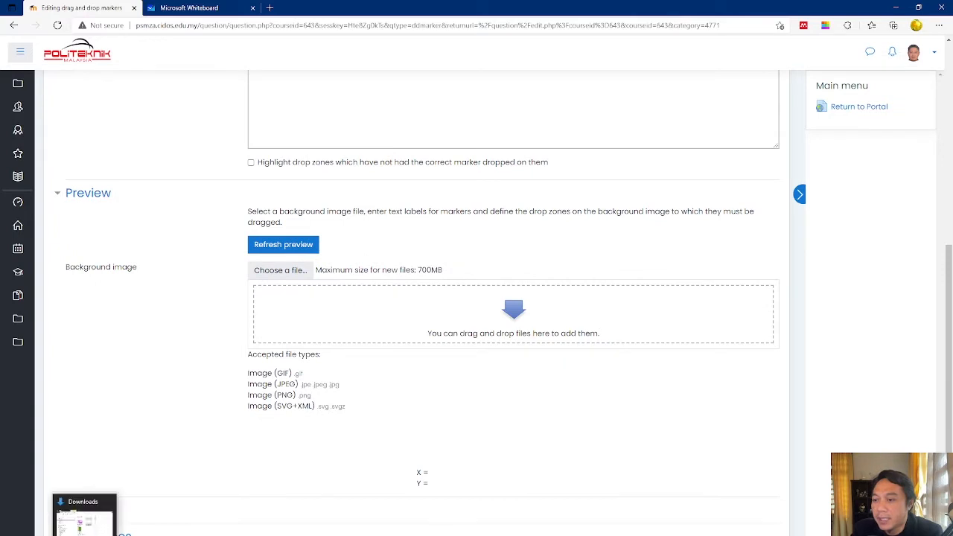
pyautogui.click(82, 518)
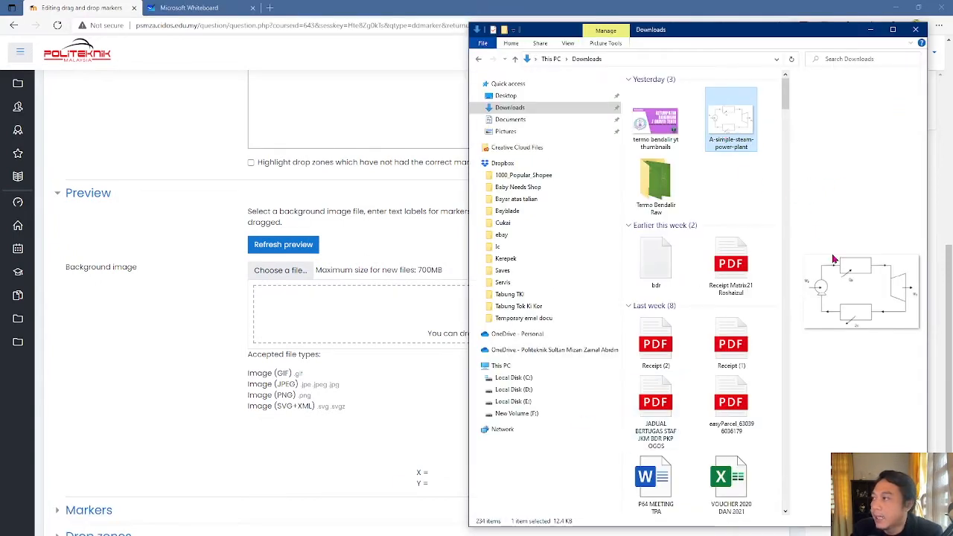
pyautogui.doubleClick(749, 151)
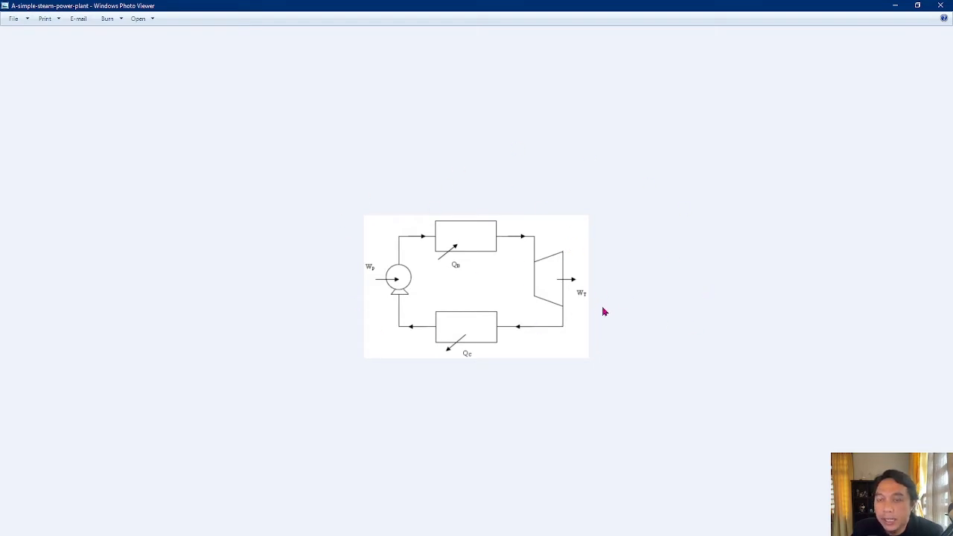
pyautogui.click(941, 6)
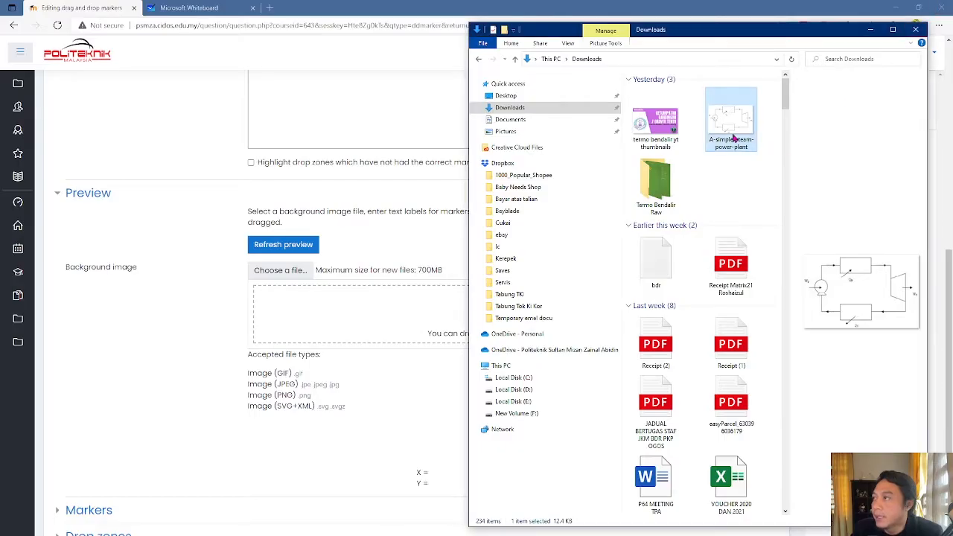
pyautogui.moveTo(730, 133); pyautogui.dragTo(368, 307)
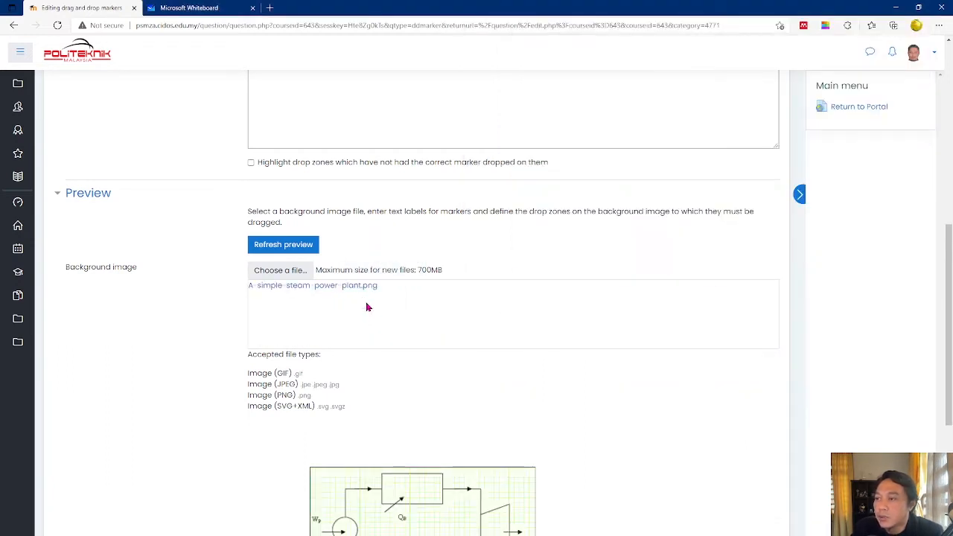
# Turn on shuffling of the drag items and label markers 1 to 4 as Boiler, Turbine, Condenser and Pump
pyautogui.scroll(-2, 367, 307)
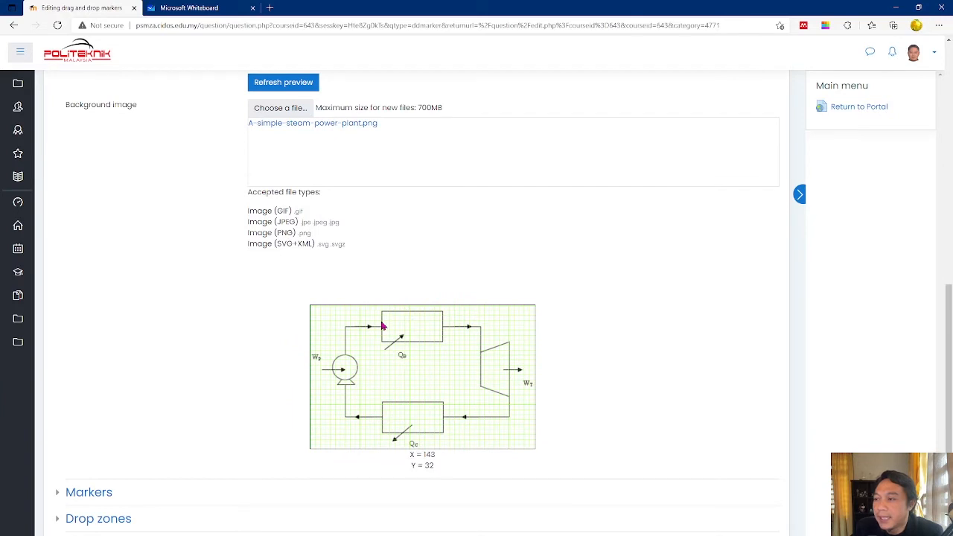
pyautogui.scroll(-1, 379, 321)
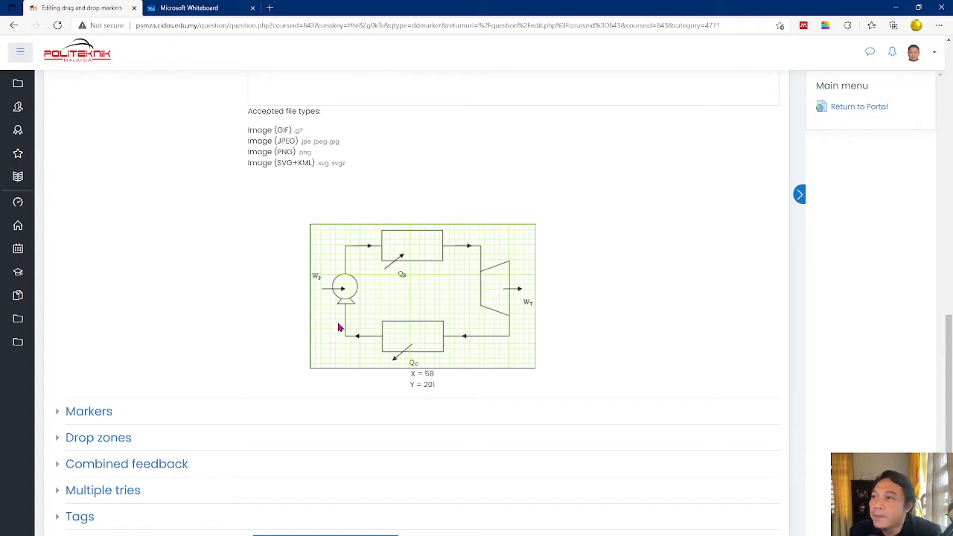
pyautogui.scroll(-2, 78, 409)
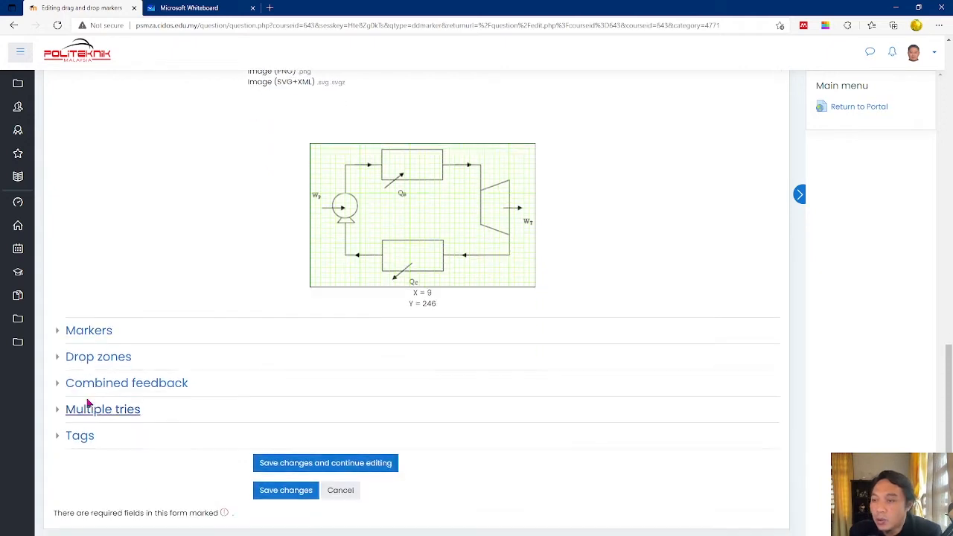
pyautogui.click(77, 335)
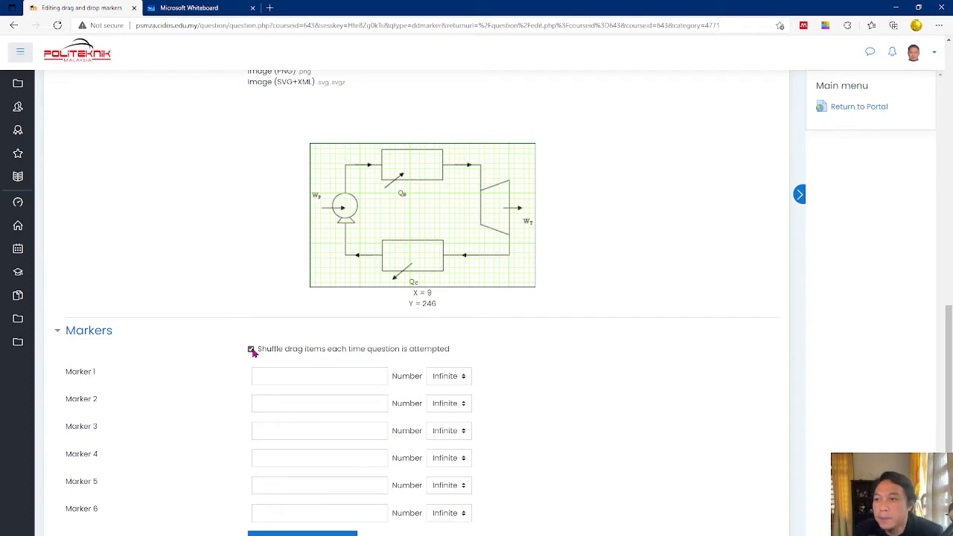
pyautogui.click(285, 379)
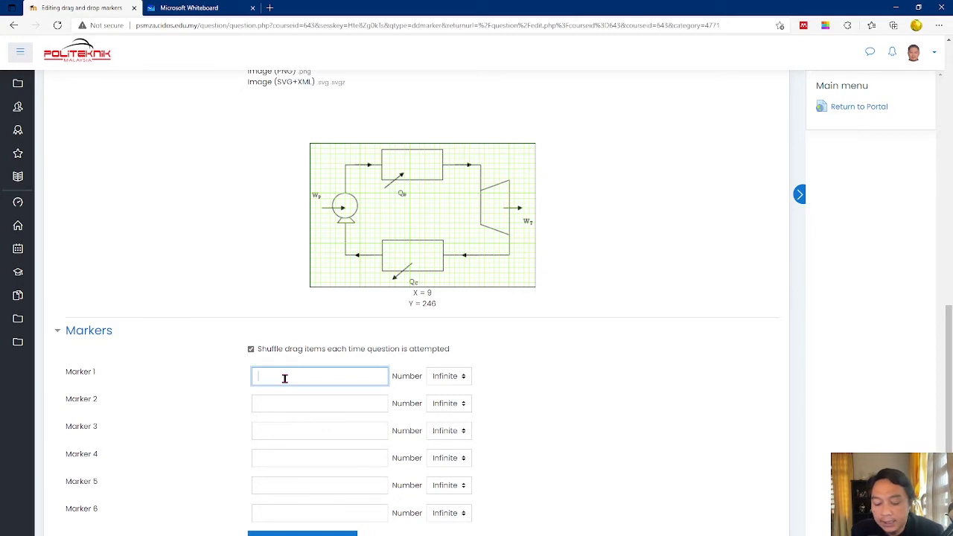
pyautogui.write('Boiler')
pyautogui.click(283, 400)
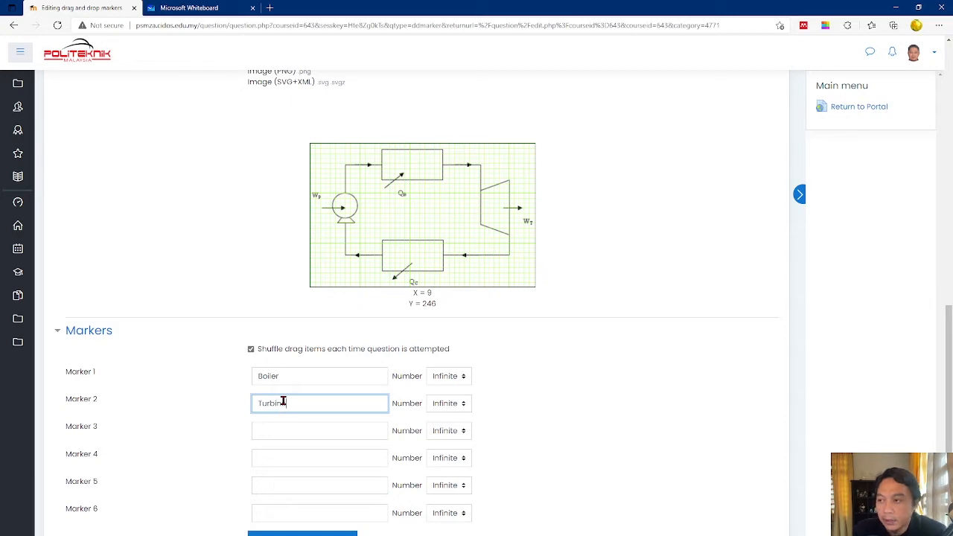
pyautogui.click(297, 431)
pyautogui.write('Condenser')
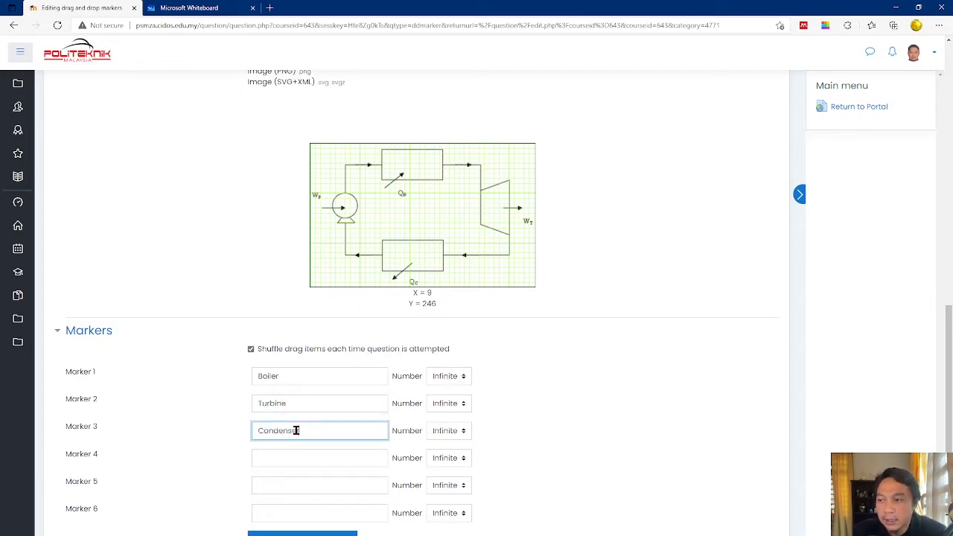
pyautogui.click(285, 456)
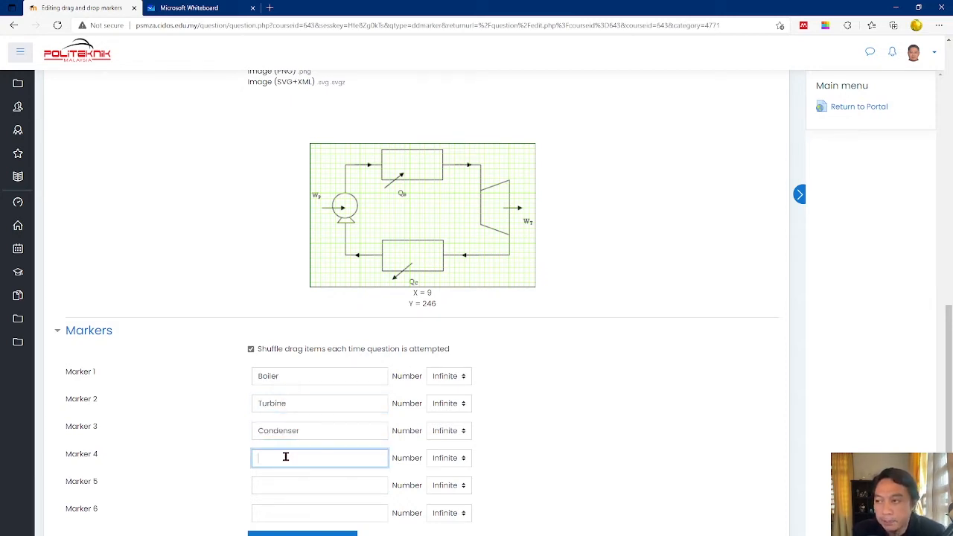
pyautogui.write('Pump')
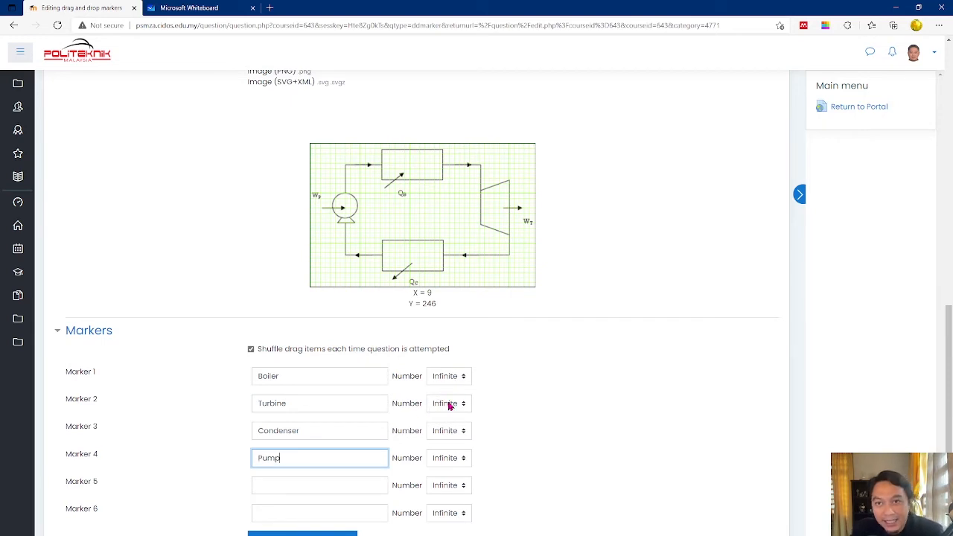
pyautogui.click(458, 378)
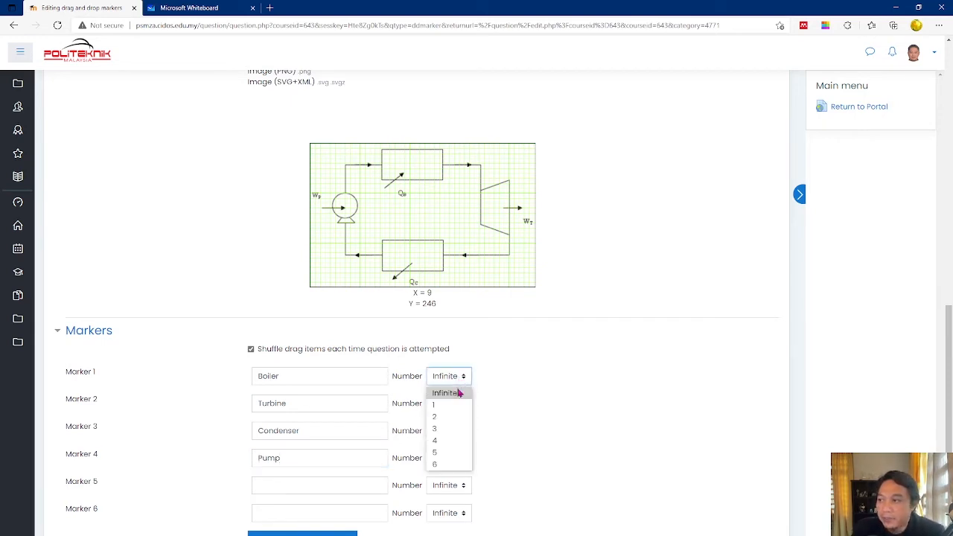
pyautogui.click(527, 403)
# Expand the drop zone settings, check the Boiler marker against the diagram, and set the shape of drop zone 1 to Rectangle
pyautogui.scroll(-2, 527, 403)
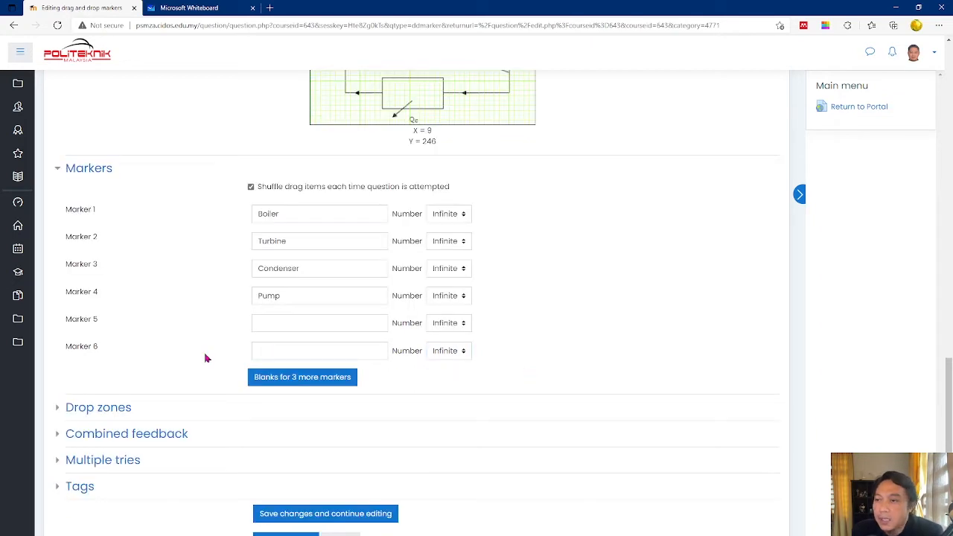
pyautogui.click(86, 413)
pyautogui.scroll(3, 354, 409)
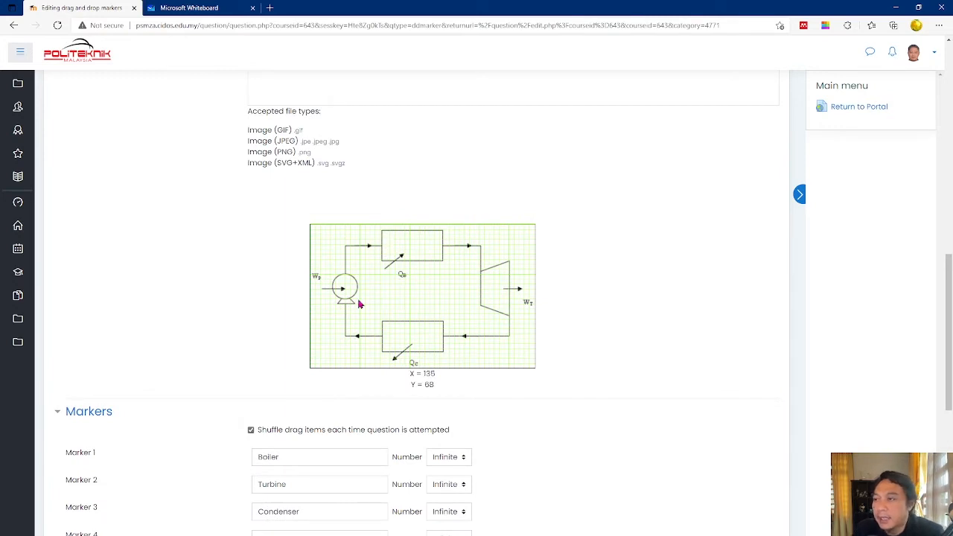
pyautogui.moveTo(281, 457); pyautogui.dragTo(253, 460)
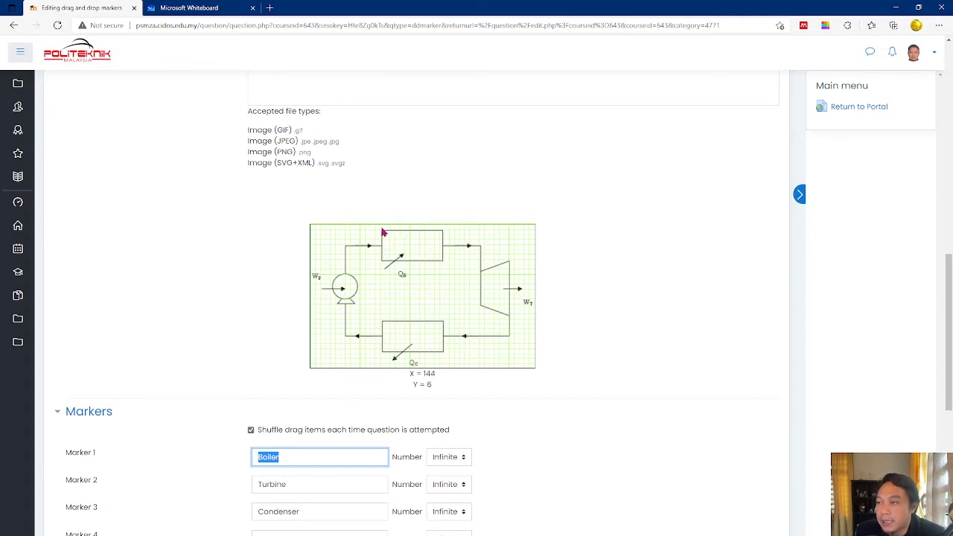
pyautogui.scroll(-3, 426, 399)
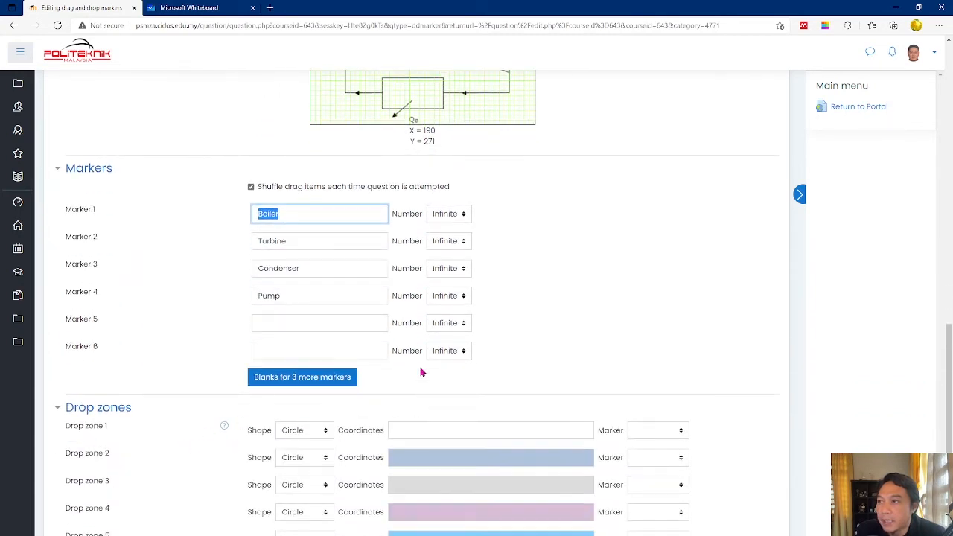
pyautogui.scroll(2, 406, 223)
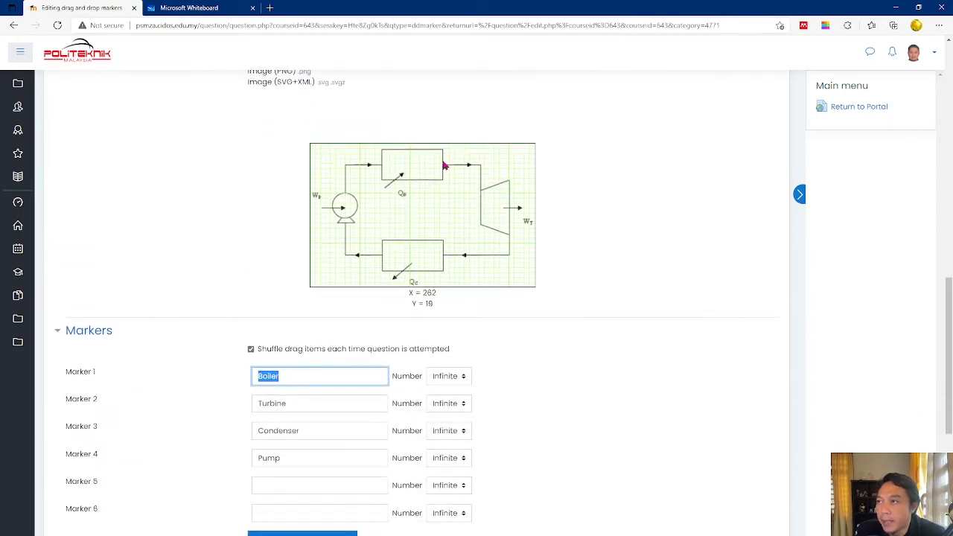
pyautogui.scroll(-3, 325, 323)
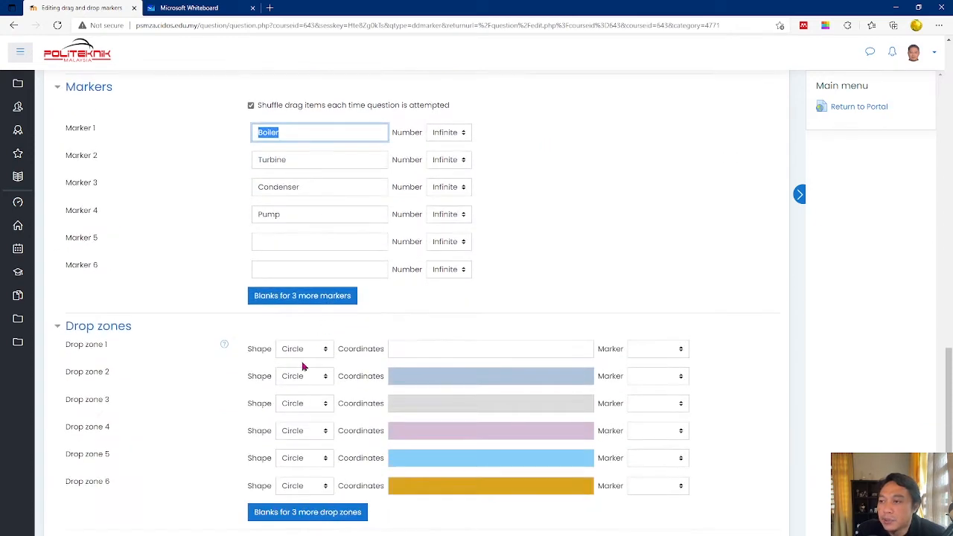
pyautogui.click(302, 353)
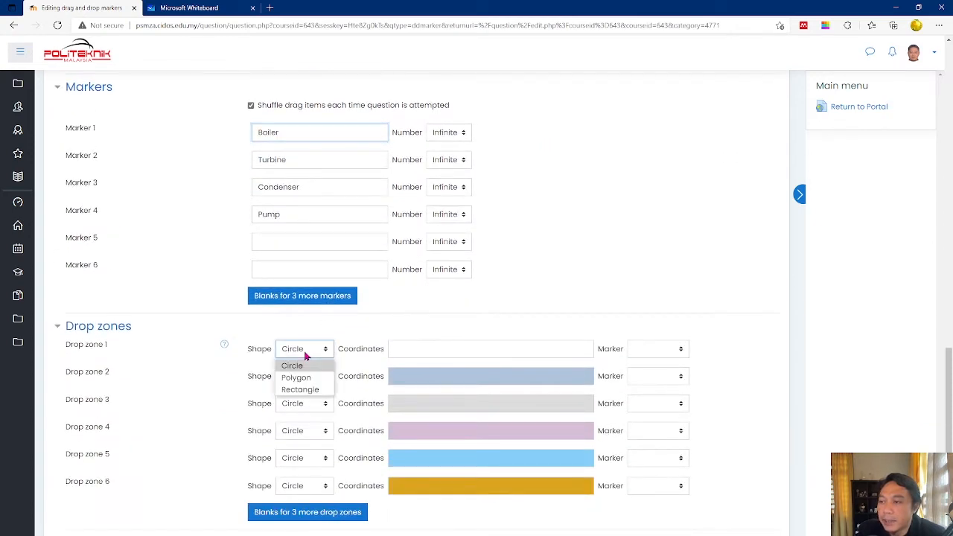
pyautogui.click(299, 390)
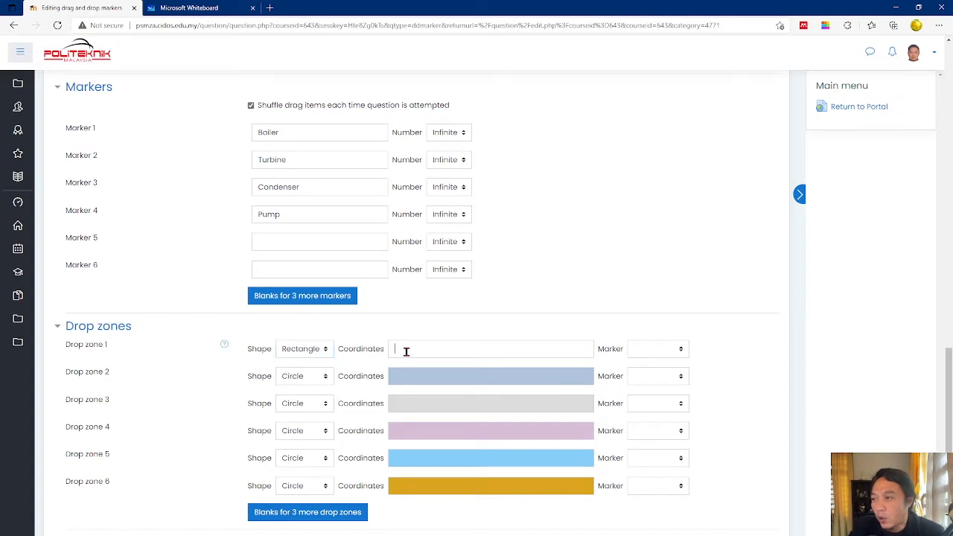
# Read the position just outside the boiler box's upper-left corner on the diagram and enter "131,0 ;" as drop zone 1's starting coordinates
pyautogui.click(406, 351)
pyautogui.scroll(3, 402, 356)
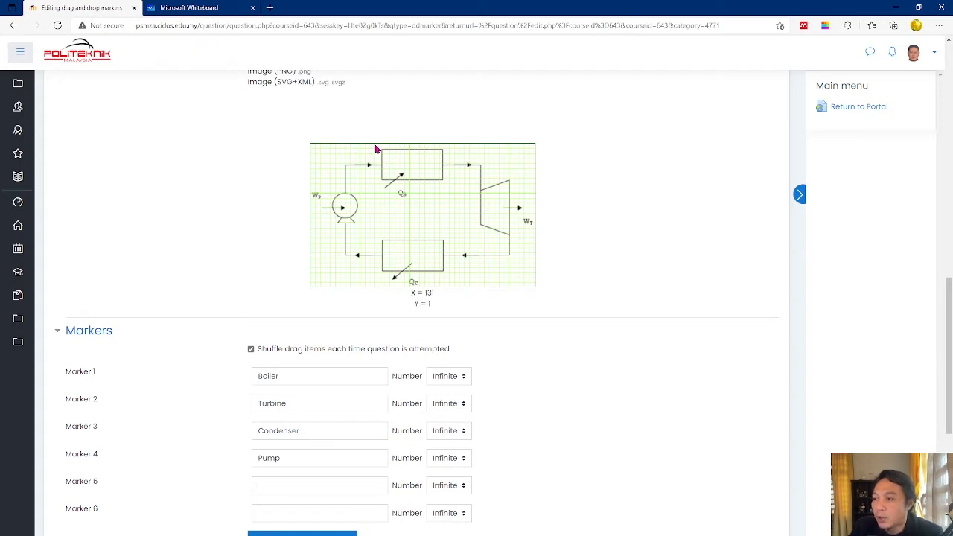
pyautogui.scroll(-3, 428, 298)
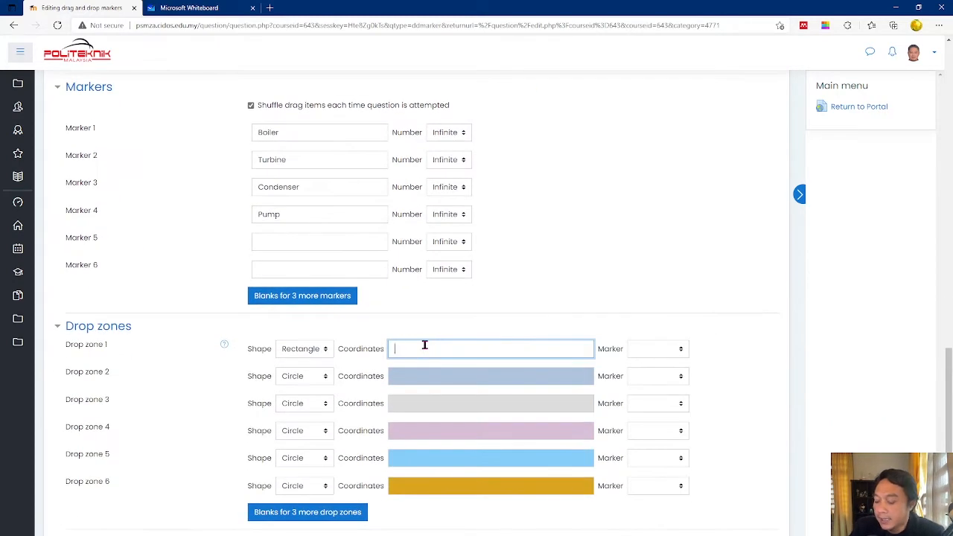
pyautogui.write('131')
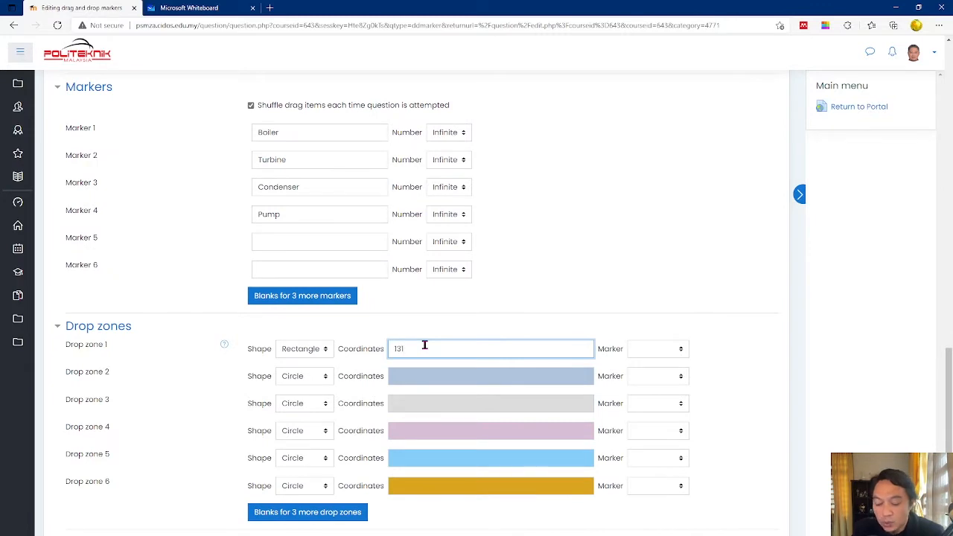
pyautogui.write(',0')
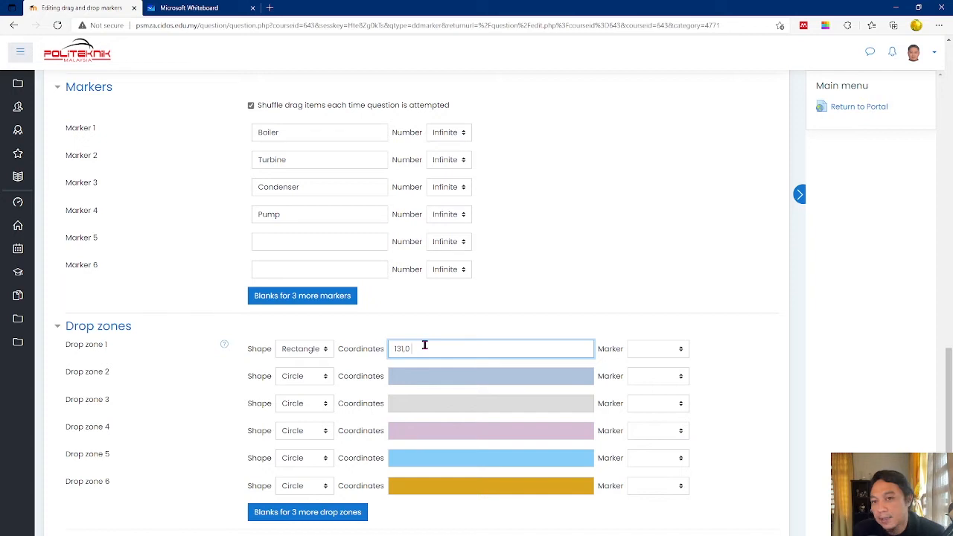
pyautogui.write(';')
pyautogui.scroll(4, 425, 346)
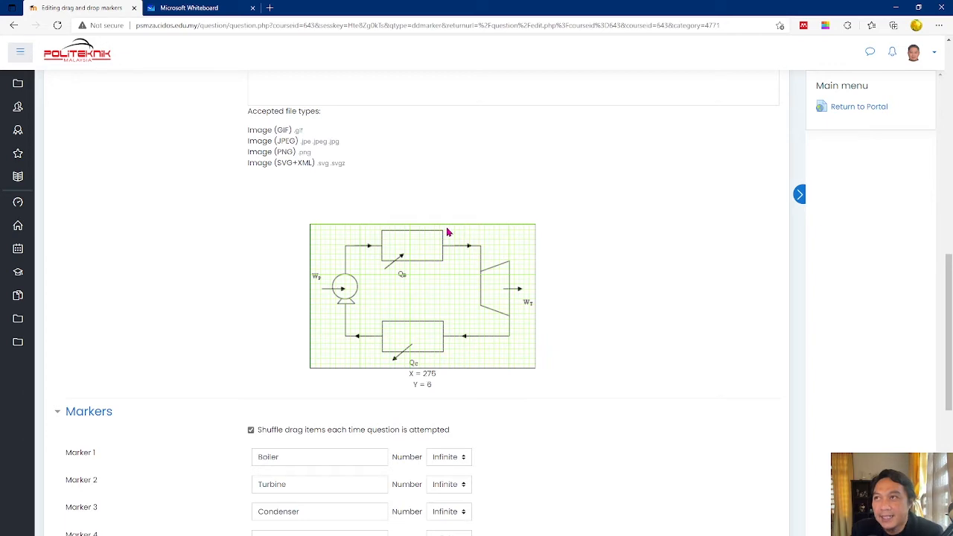
# Switch to Microsoft Whiteboard and handwrite (x,y) in black at the blue rectangle's upper-left corner, undoing the stray mark
pyautogui.click(202, 8)
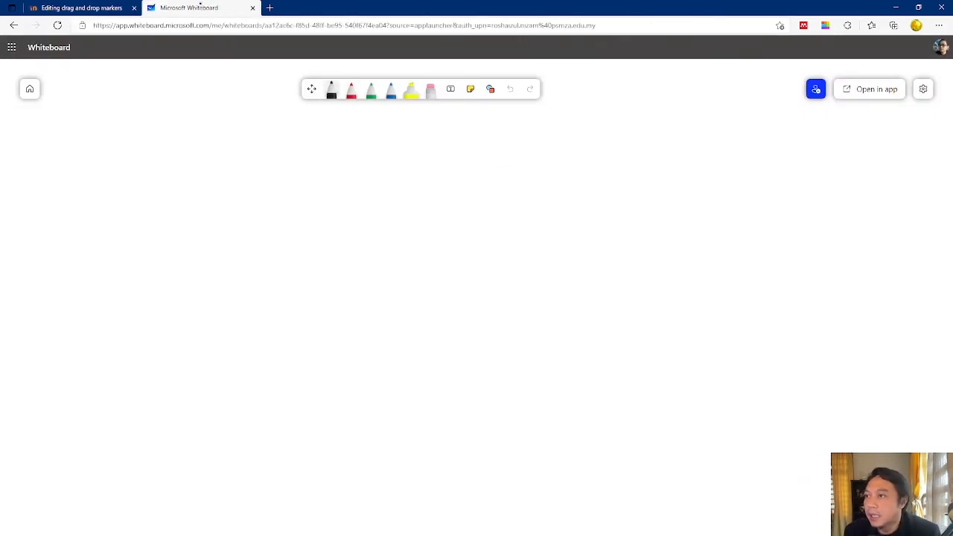
pyautogui.moveTo(291, 220)
pyautogui.mouseDown()
pyautogui.moveTo(283, 326)
pyautogui.moveTo(346, 227)
pyautogui.mouseUp()
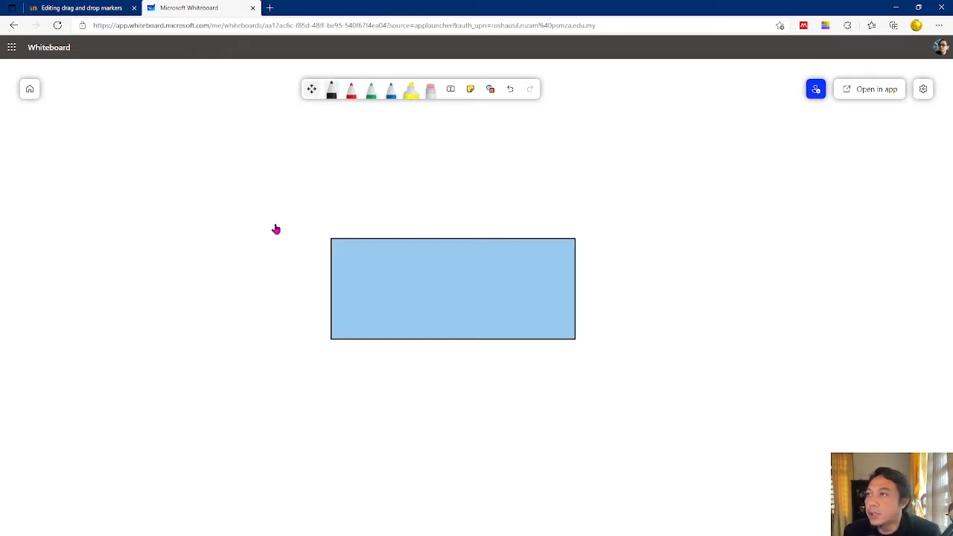
pyautogui.click(331, 90)
pyautogui.moveTo(309, 216)
pyautogui.mouseDown()
pyautogui.moveTo(293, 237)
pyautogui.moveTo(319, 233)
pyautogui.mouseUp()
pyautogui.moveTo(323, 225)
pyautogui.mouseDown()
pyautogui.moveTo(313, 242)
pyautogui.moveTo(332, 234)
pyautogui.mouseUp()
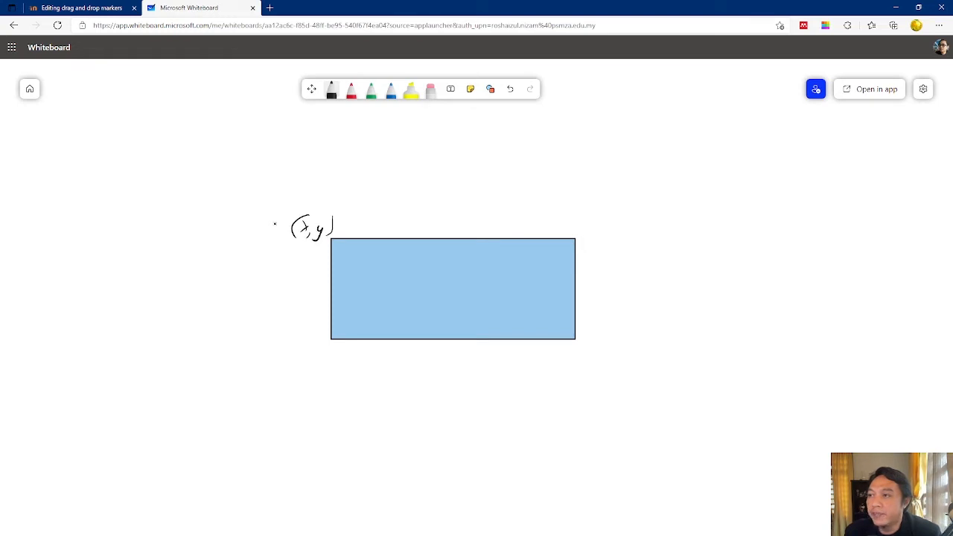
pyautogui.hotkey('ctrl', 'z')
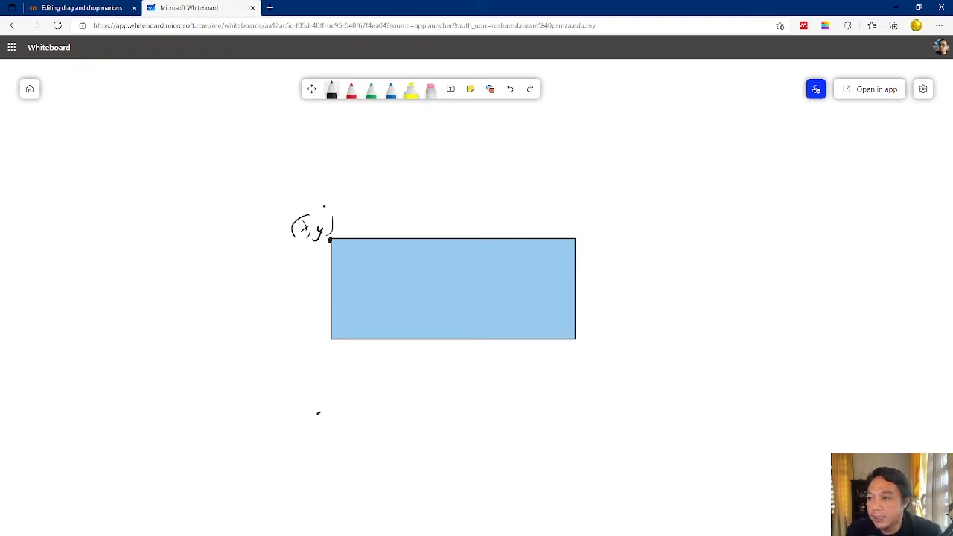
# Handwrite the coordinate format "x,y ; k,l" in black below the rectangle
pyautogui.moveTo(318, 412); pyautogui.dragTo(308, 422)
pyautogui.moveTo(308, 411); pyautogui.dragTo(338, 421)
pyautogui.moveTo(343, 410)
pyautogui.mouseDown()
pyautogui.moveTo(331, 429)
pyautogui.moveTo(360, 427)
pyautogui.mouseUp()
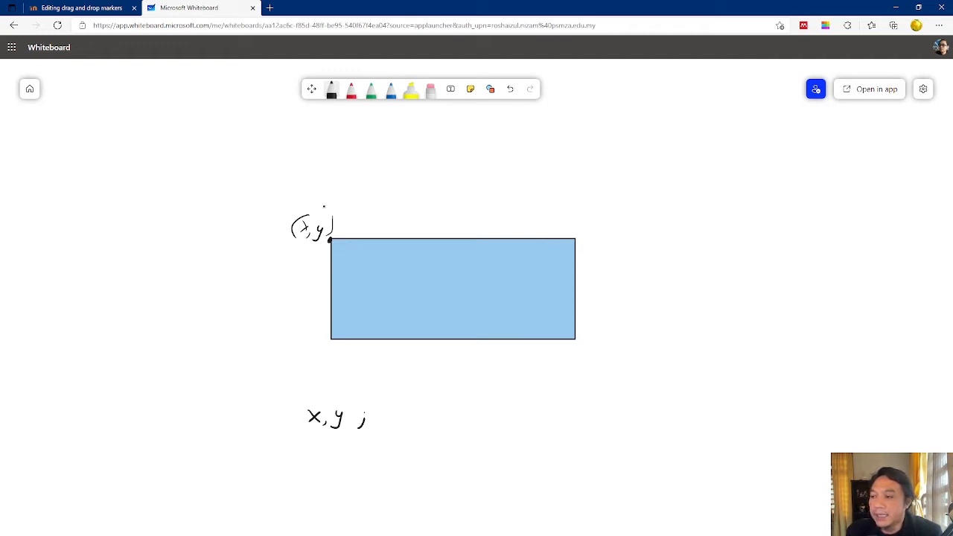
pyautogui.moveTo(395, 411)
pyautogui.mouseDown()
pyautogui.moveTo(395, 429)
pyautogui.moveTo(416, 427)
pyautogui.mouseUp()
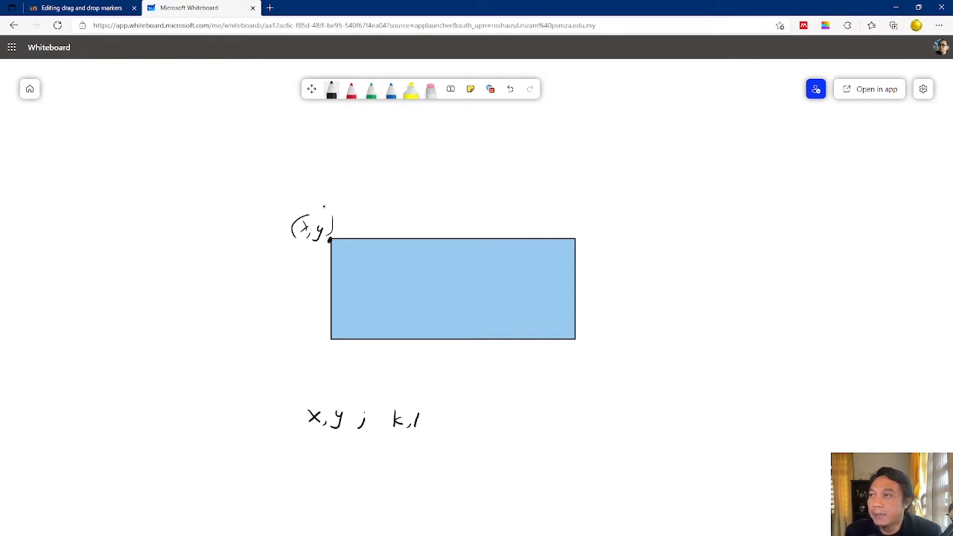
# Draw a red double-headed arrow along the rectangle's upper edge and label it k
pyautogui.click(351, 91)
pyautogui.click(325, 212)
pyautogui.hotkey('ctrl', 'z')
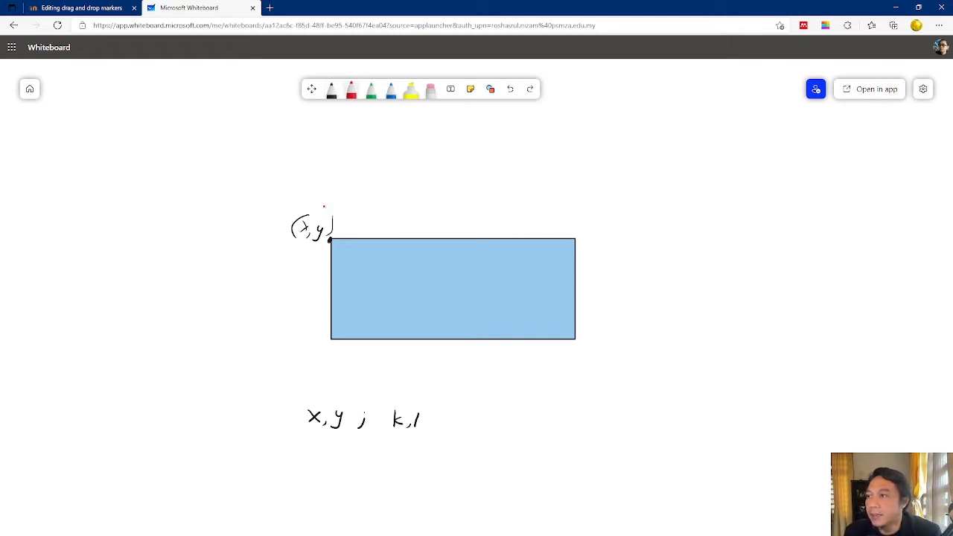
pyautogui.moveTo(335, 226); pyautogui.dragTo(567, 232)
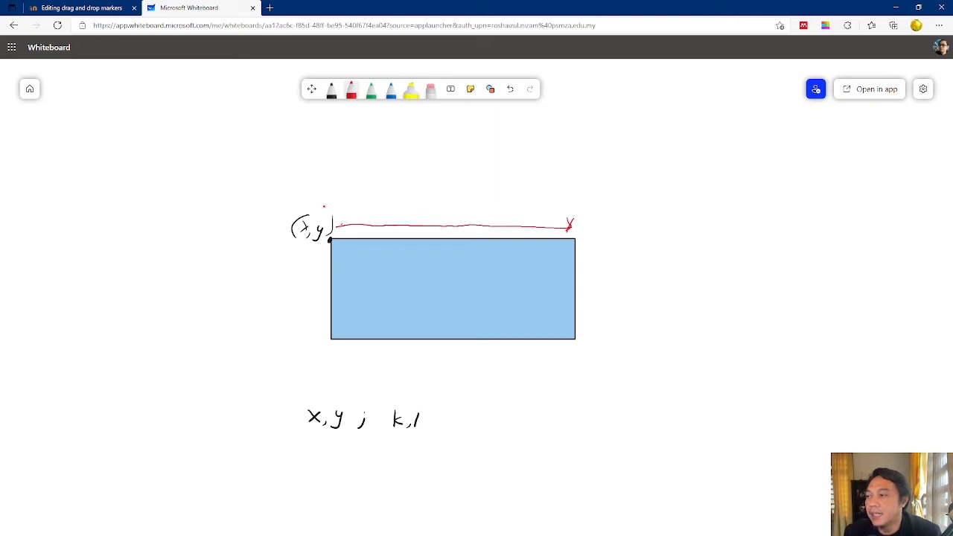
pyautogui.moveTo(347, 224); pyautogui.dragTo(347, 232)
pyautogui.moveTo(425, 206); pyautogui.dragTo(425, 220)
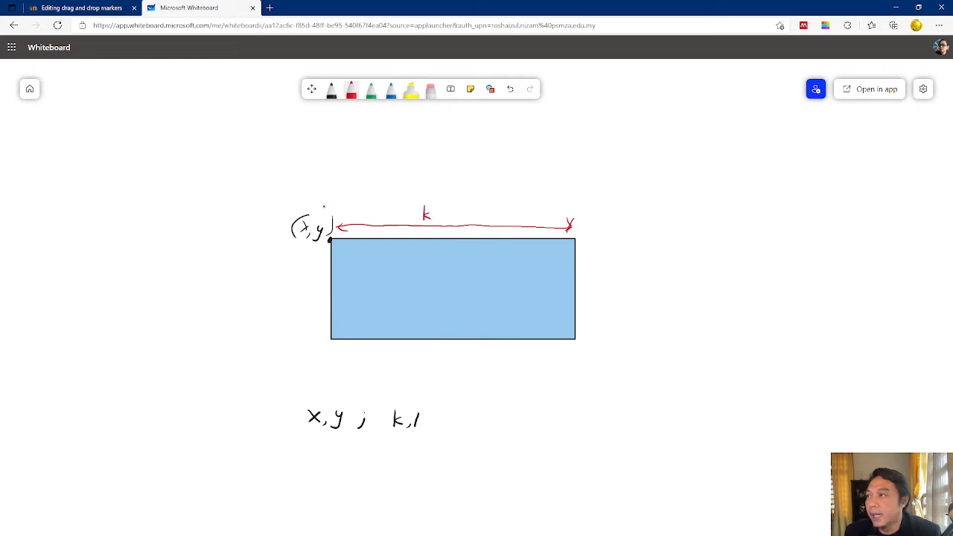
# Draw a red height dimension labelled L beside the rectangle's right edge, and frame the "x,y ; k,l" format in red
pyautogui.moveTo(581, 240); pyautogui.dragTo(594, 240)
pyautogui.moveTo(582, 341); pyautogui.dragTo(594, 341)
pyautogui.moveTo(591, 242)
pyautogui.mouseDown()
pyautogui.moveTo(586, 335)
pyautogui.moveTo(592, 248)
pyautogui.mouseUp()
pyautogui.moveTo(597, 280); pyautogui.dragTo(600, 292)
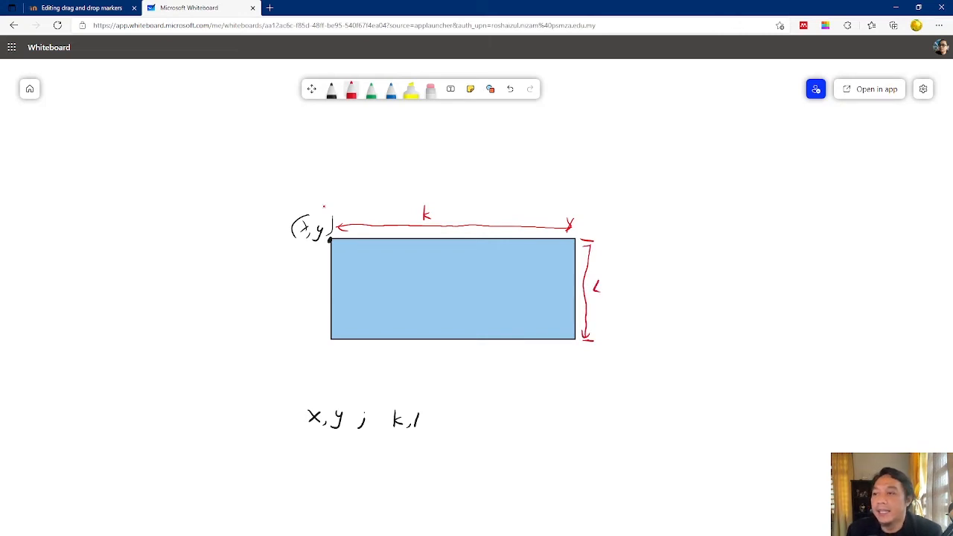
pyautogui.moveTo(301, 398)
pyautogui.mouseDown()
pyautogui.moveTo(295, 439)
pyautogui.moveTo(440, 400)
pyautogui.moveTo(406, 448)
pyautogui.moveTo(308, 440)
pyautogui.mouseUp()
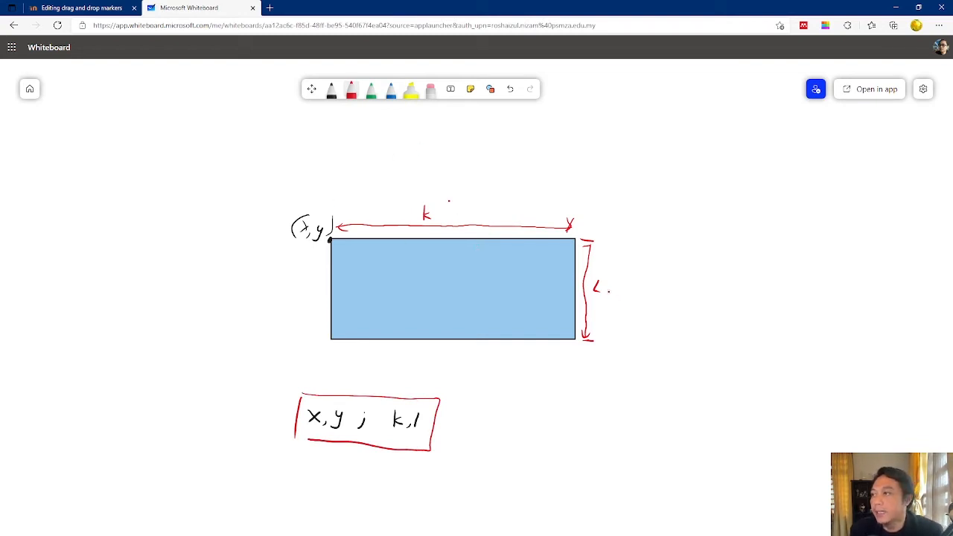
pyautogui.moveTo(596, 250); pyautogui.dragTo(594, 253)
# Return to the drag and drop markers question, complete drop zone 1's coordinates as 131,0 ; 150,85, and check the zone on the diagram
pyautogui.click(72, 9)
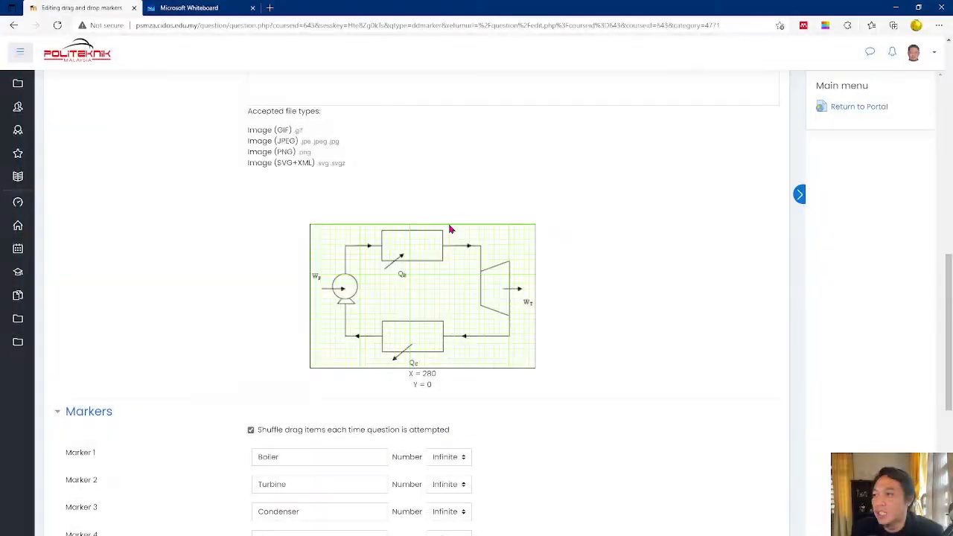
pyautogui.scroll(-1, 450, 231)
pyautogui.scroll(-3, 449, 233)
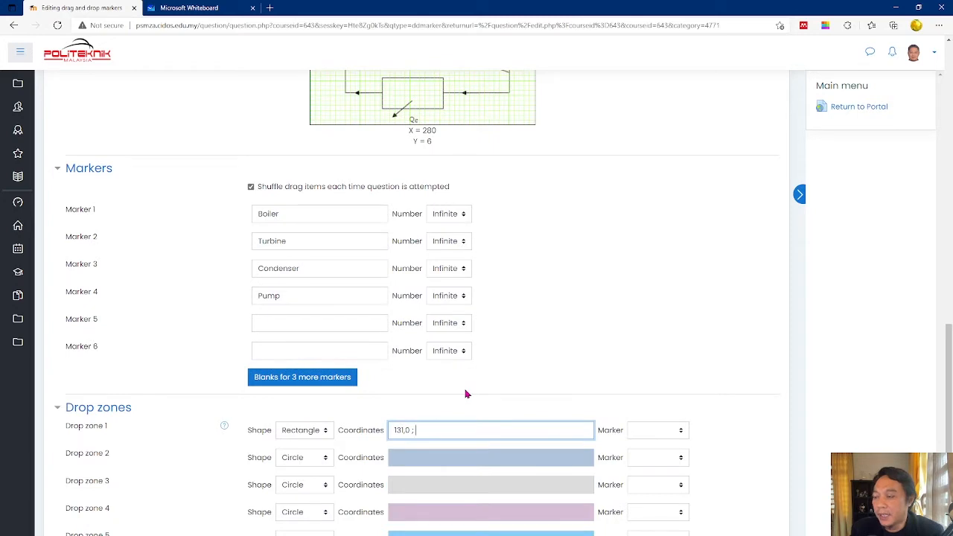
pyautogui.write('00')
pyautogui.scroll(3, 453, 264)
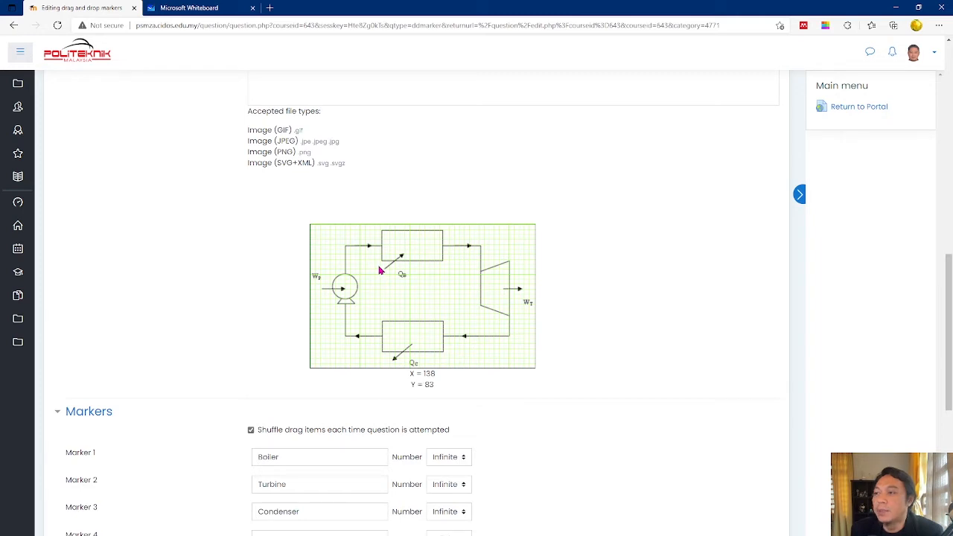
pyautogui.scroll(-4, 380, 271)
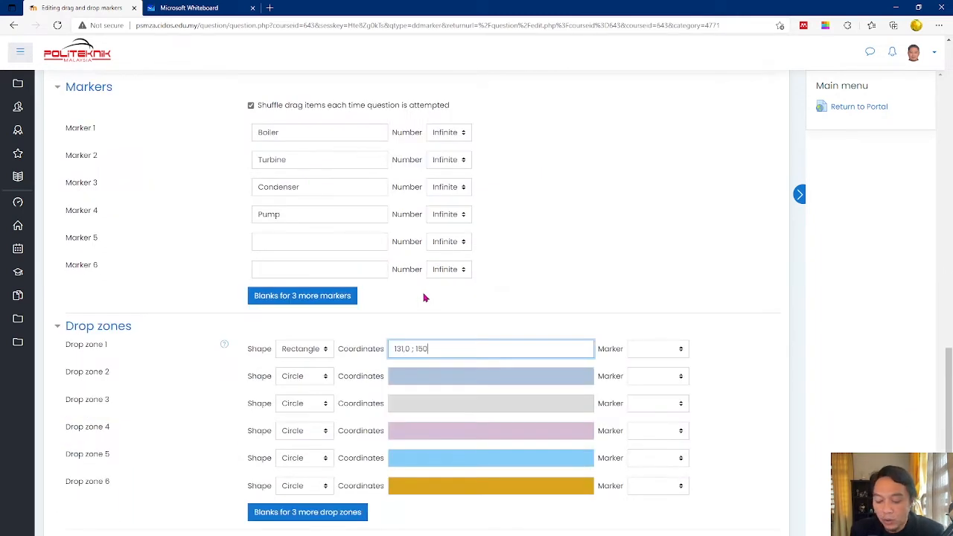
pyautogui.write(',85')
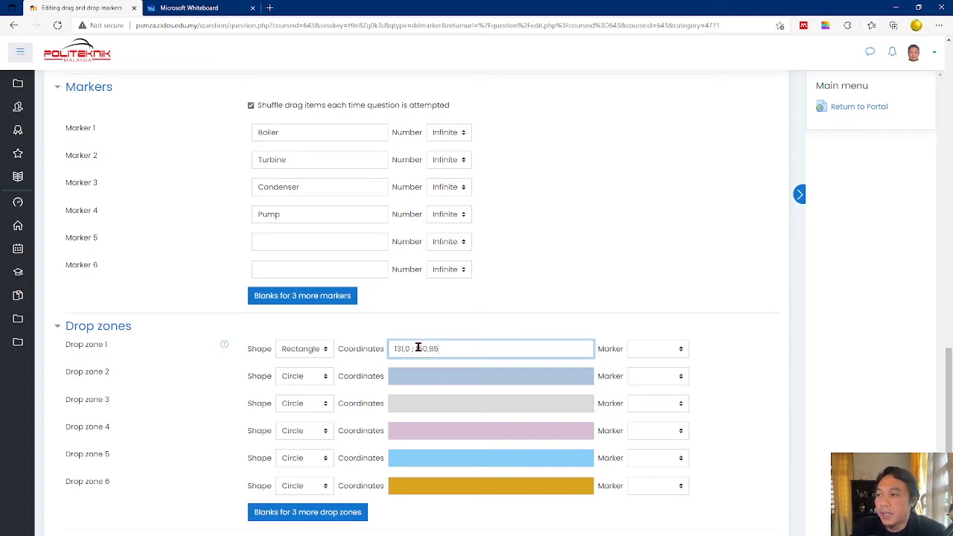
pyautogui.scroll(1, 421, 350)
pyautogui.scroll(2, 421, 350)
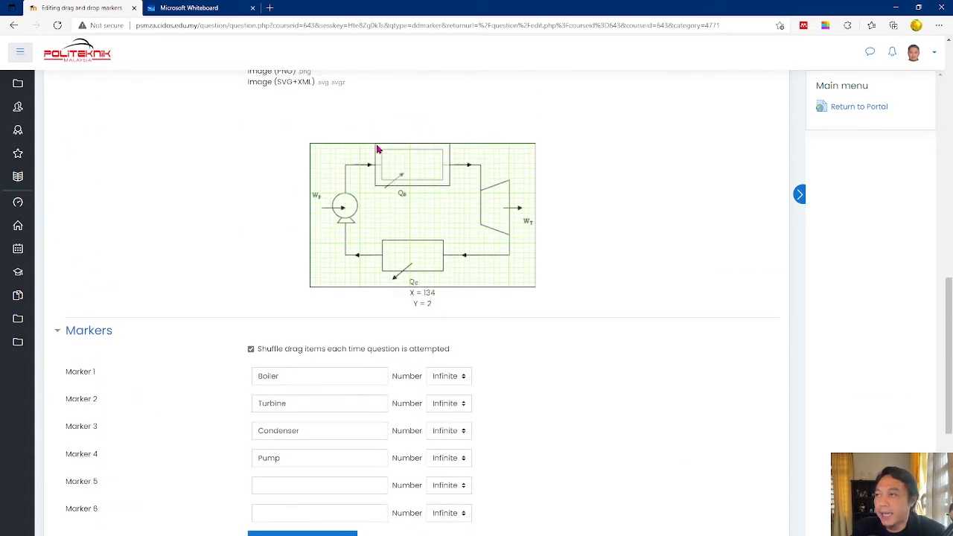
# Switch to Microsoft Whiteboard and handwrite 150 in red beside the k dimension and 85 beside the L dimension
pyautogui.click(190, 8)
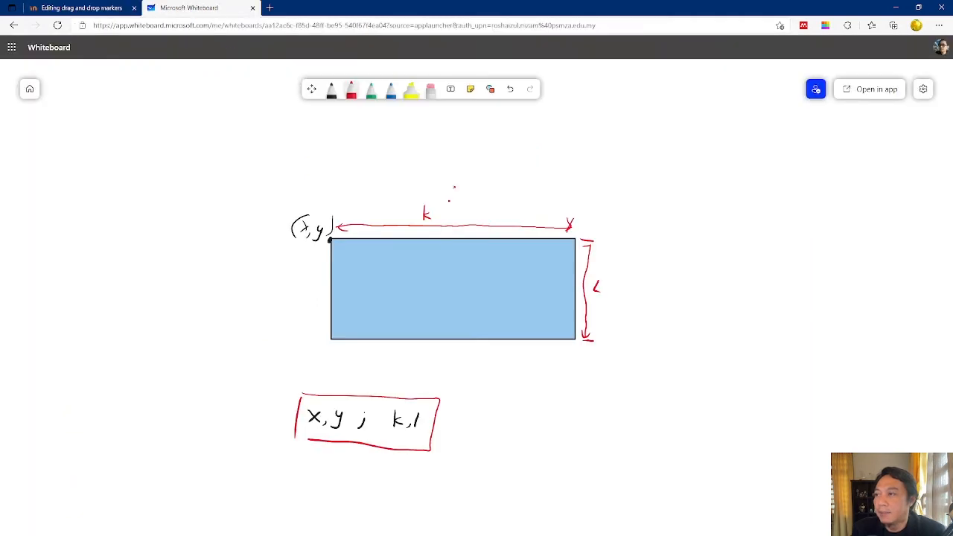
pyautogui.moveTo(468, 192); pyautogui.dragTo(464, 210)
pyautogui.moveTo(477, 199); pyautogui.dragTo(474, 213)
pyautogui.moveTo(478, 198); pyautogui.dragTo(489, 199)
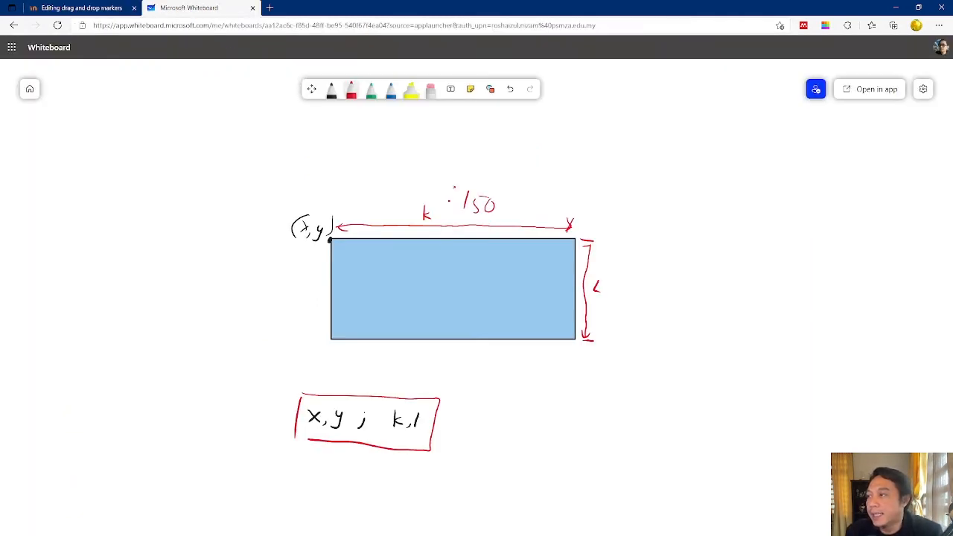
pyautogui.moveTo(628, 285)
pyautogui.mouseDown()
pyautogui.moveTo(619, 297)
pyautogui.moveTo(632, 304)
pyautogui.mouseUp()
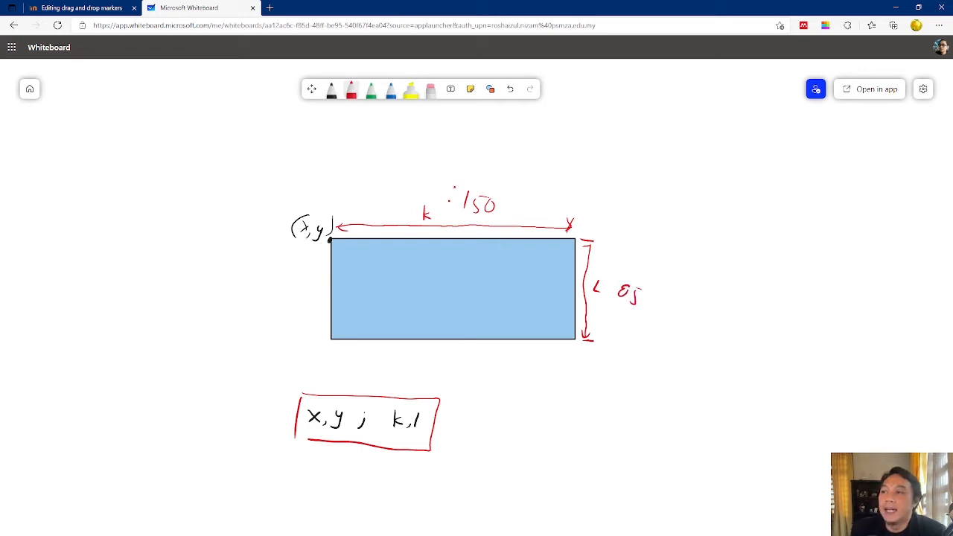
pyautogui.moveTo(417, 406)
pyautogui.mouseDown()
pyautogui.moveTo(383, 416)
pyautogui.moveTo(426, 402)
pyautogui.moveTo(395, 403)
pyautogui.mouseUp()
# Return to the question being edited and examine drop zone 1's rectangle around the boiler box in the diagram
pyautogui.click(82, 8)
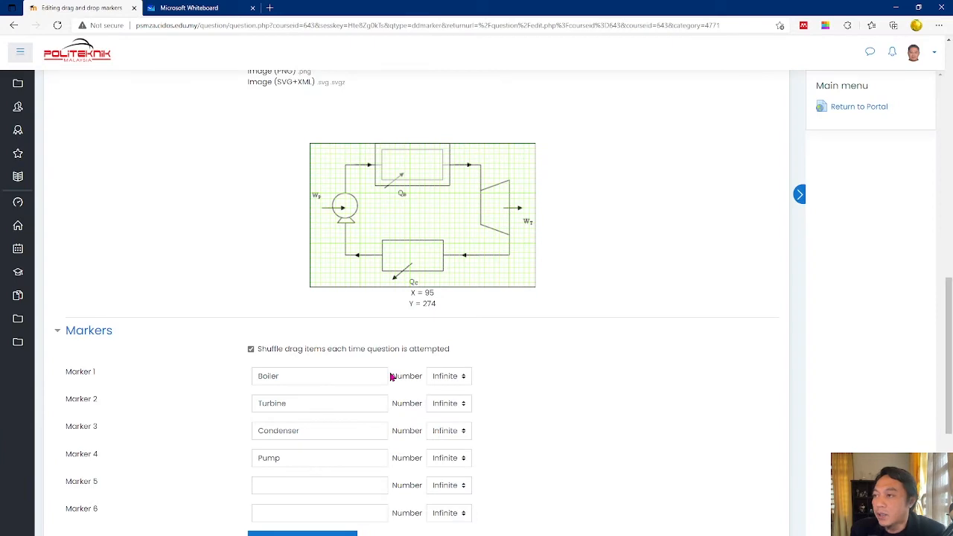
pyautogui.scroll(-2, 390, 377)
pyautogui.scroll(2, 390, 388)
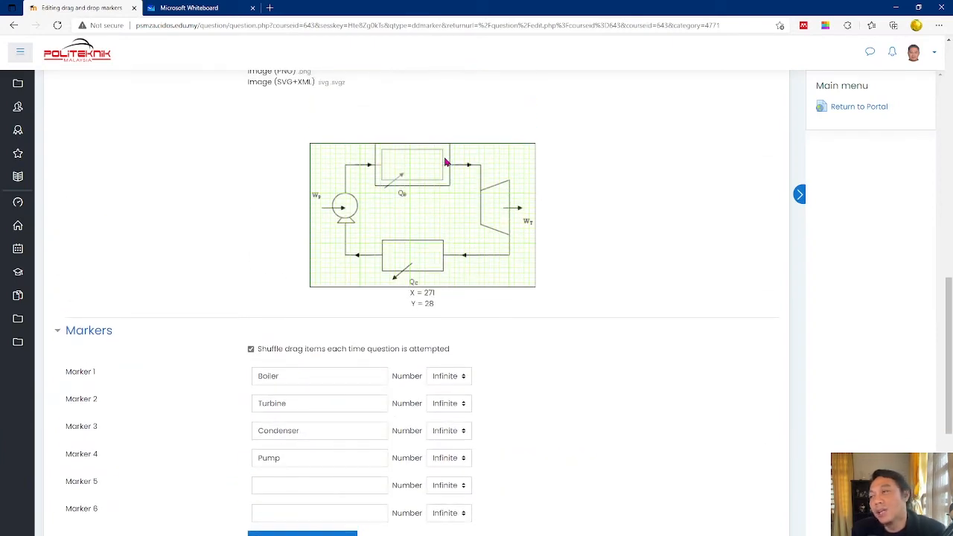
# Try a height of 65 in drop zone 1's coordinates and inspect the rectangle around the boiler in the diagram
pyautogui.scroll(-2, 439, 223)
pyautogui.scroll(2, 432, 283)
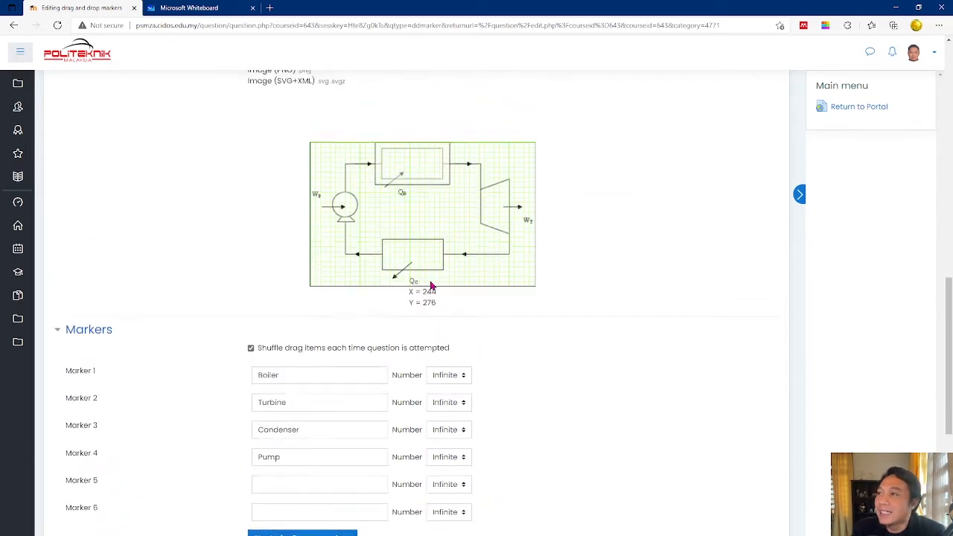
pyautogui.scroll(-2, 440, 312)
pyautogui.scroll(2, 453, 439)
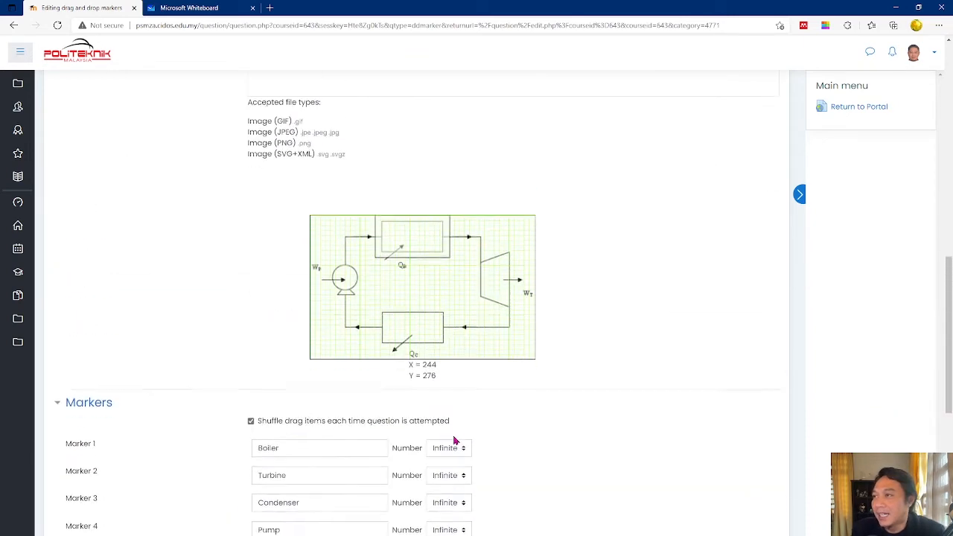
pyautogui.scroll(-2, 453, 440)
pyautogui.moveTo(445, 434); pyautogui.dragTo(429, 434)
pyautogui.write('65')
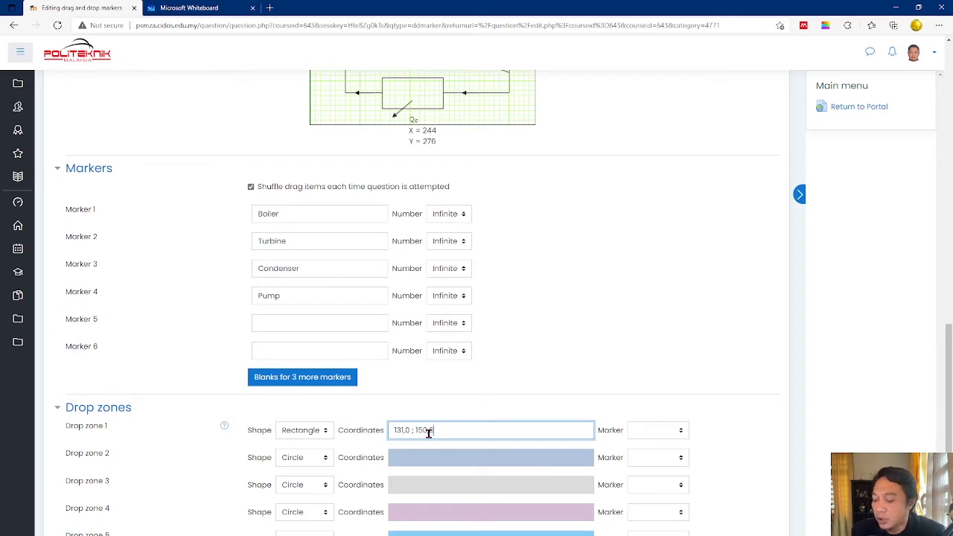
pyautogui.scroll(3, 463, 430)
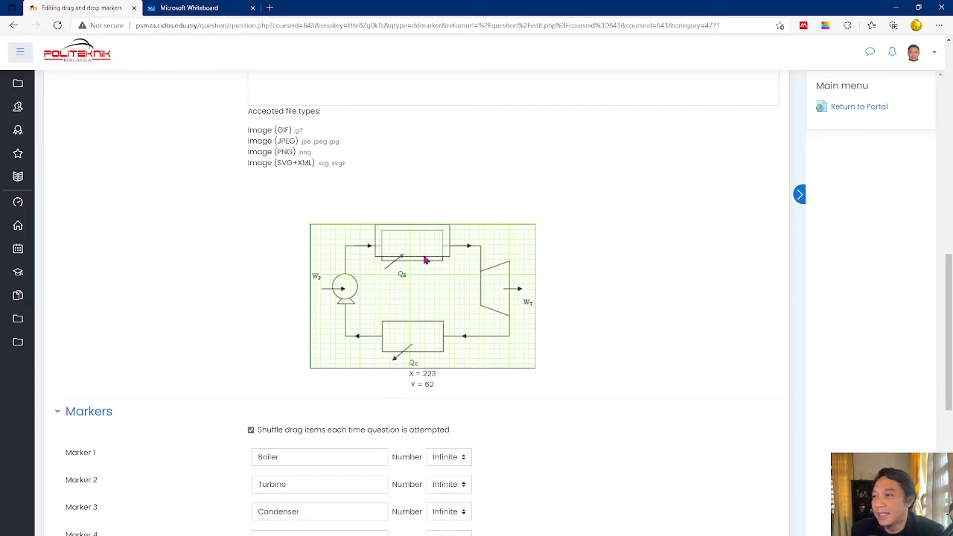
# Set drop zone 1's rectangle height to 85 and check the zone around the boiler in the diagram
pyautogui.scroll(-3, 437, 358)
pyautogui.moveTo(439, 431); pyautogui.dragTo(429, 430)
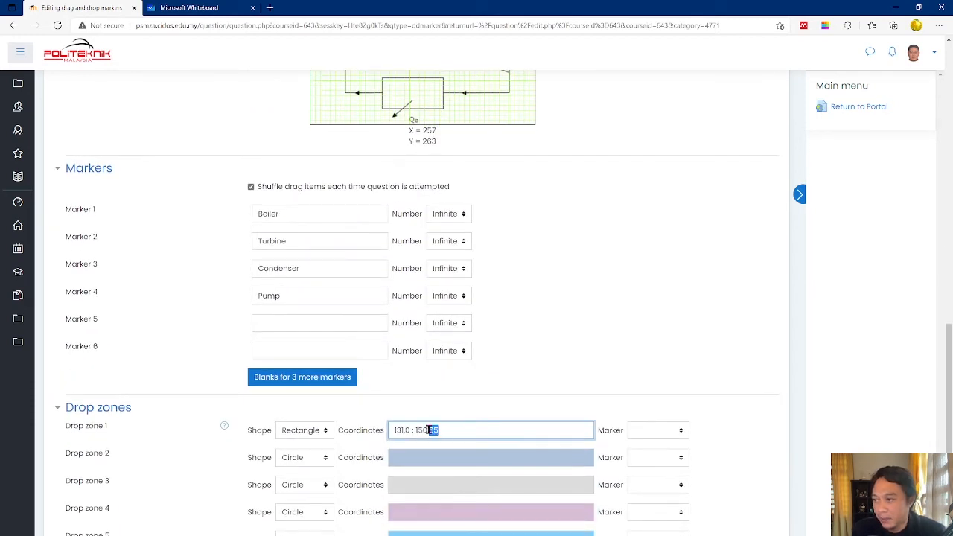
pyautogui.write('85')
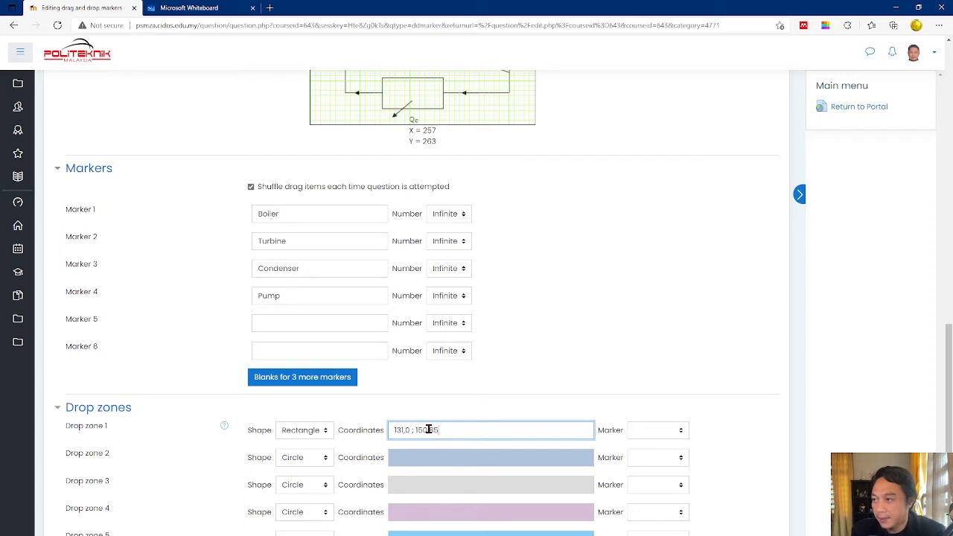
pyautogui.click(482, 457)
pyautogui.scroll(5, 482, 457)
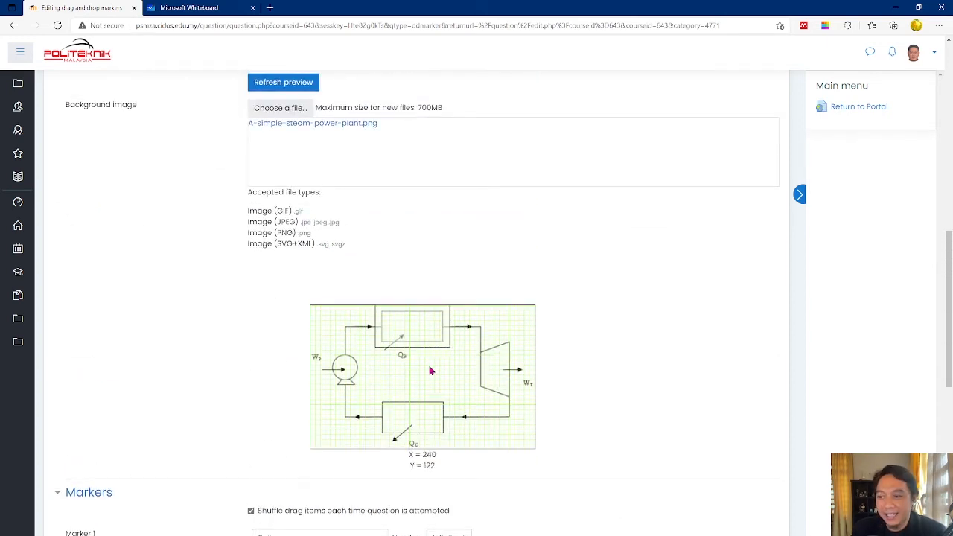
# Assign the Boiler marker to drop zone 1 and check its label in the diagram
pyautogui.scroll(-3, 429, 367)
pyautogui.scroll(-3, 430, 367)
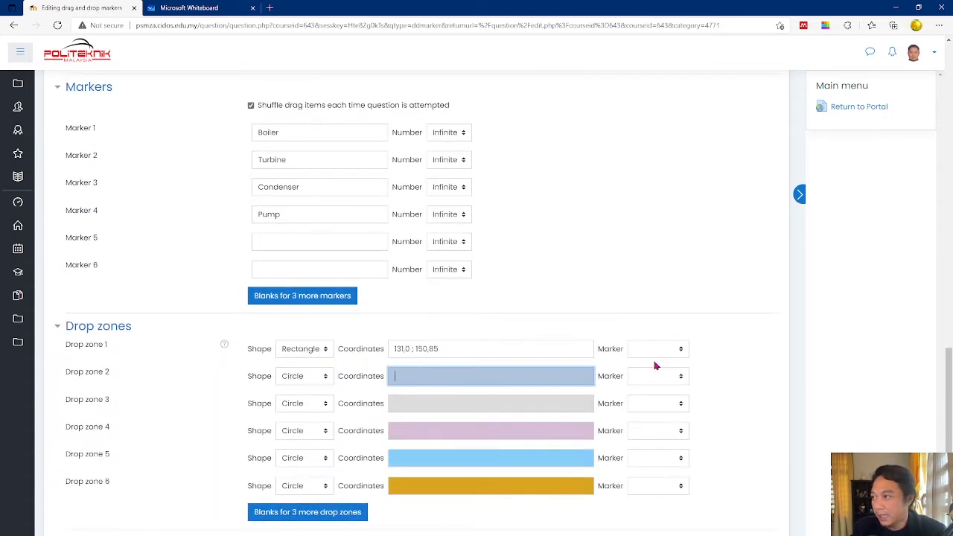
pyautogui.click(659, 356)
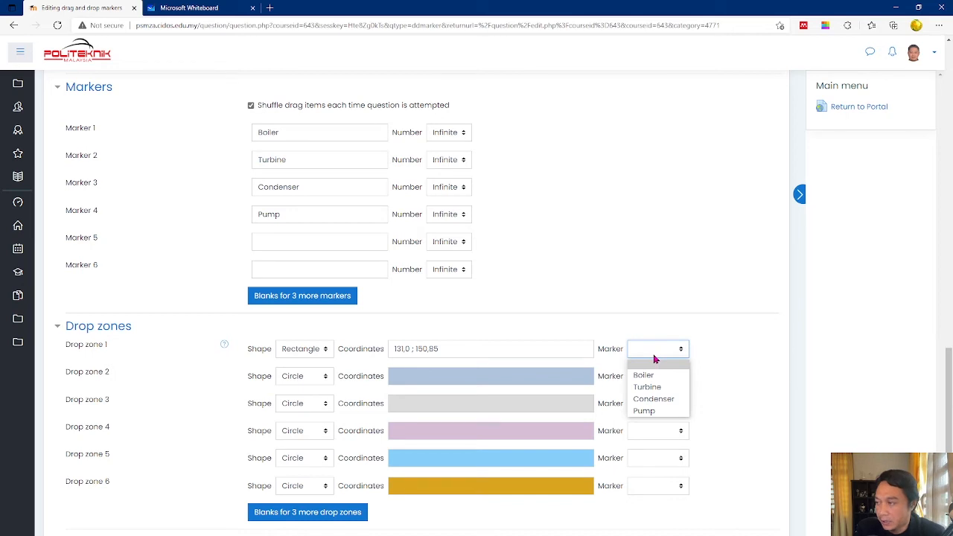
pyautogui.click(650, 375)
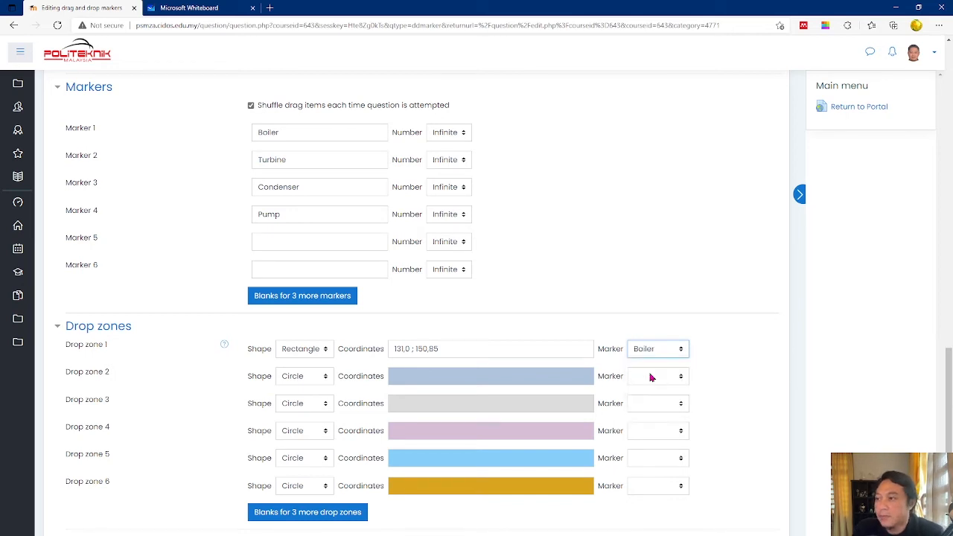
pyautogui.scroll(3, 185, 365)
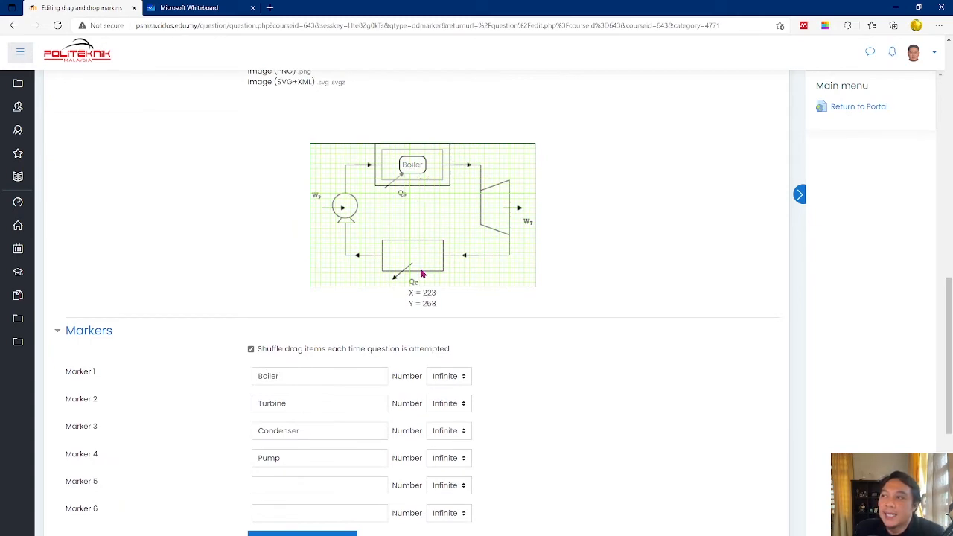
# Make drop zone 2 a polygon and enter 342,94 as its first vertex, read at the turbine's upper-left corner
pyautogui.scroll(-4, 421, 275)
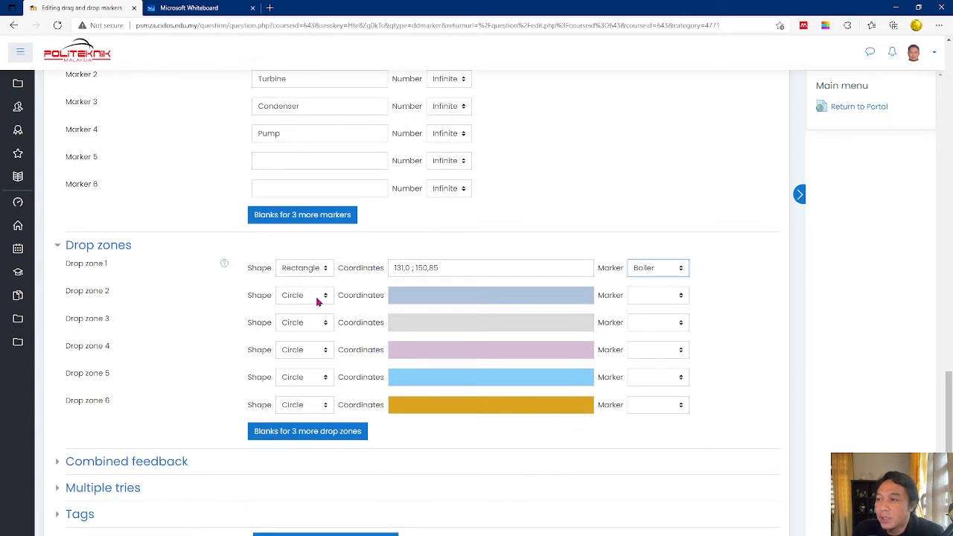
pyautogui.click(318, 301)
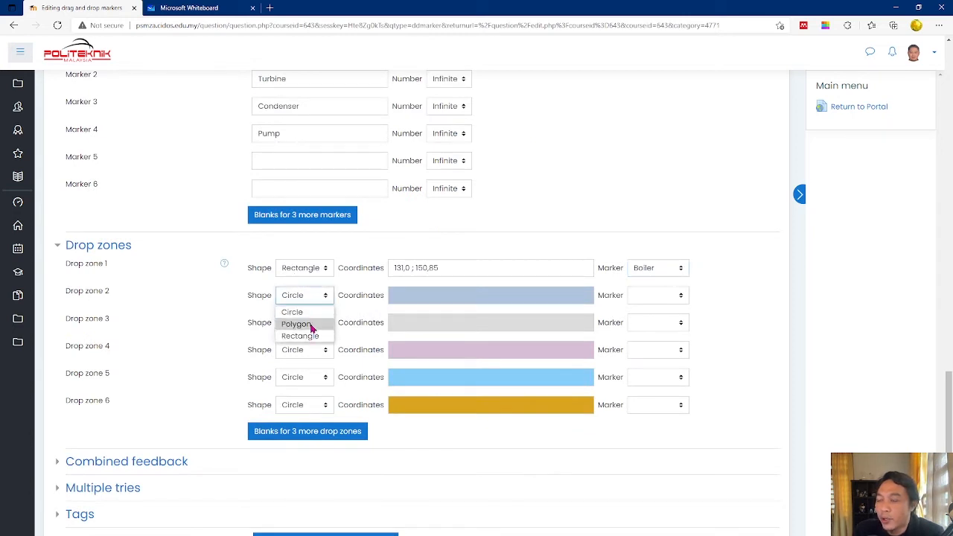
pyautogui.click(313, 325)
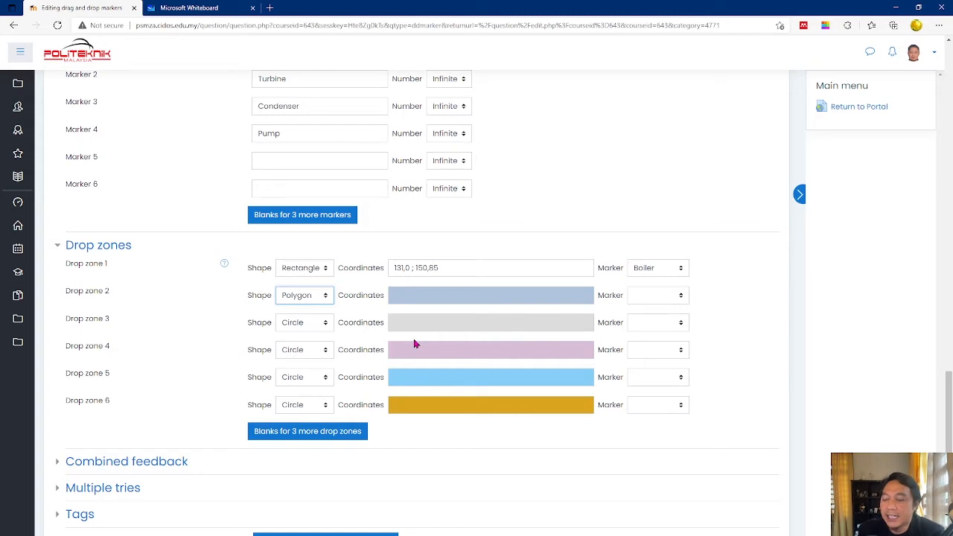
pyautogui.click(404, 295)
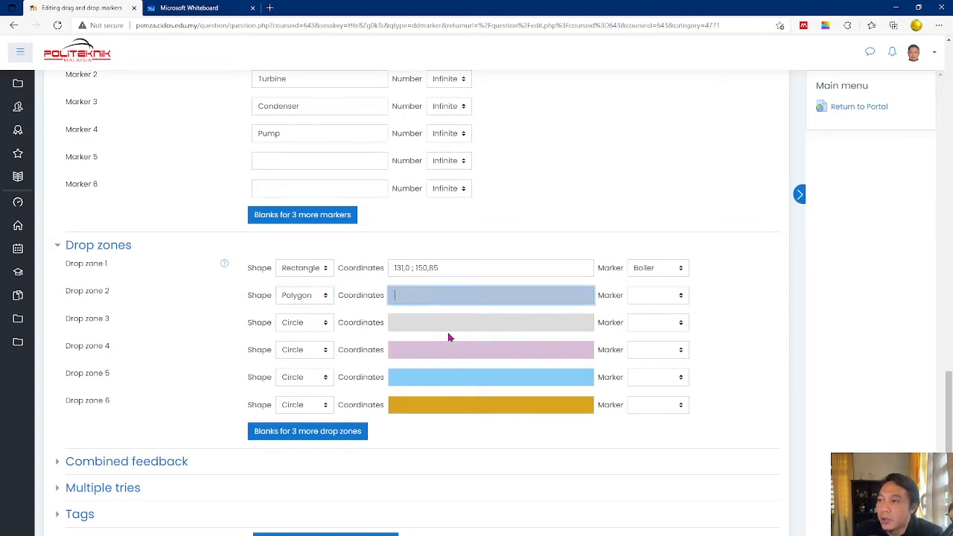
pyautogui.scroll(5, 447, 335)
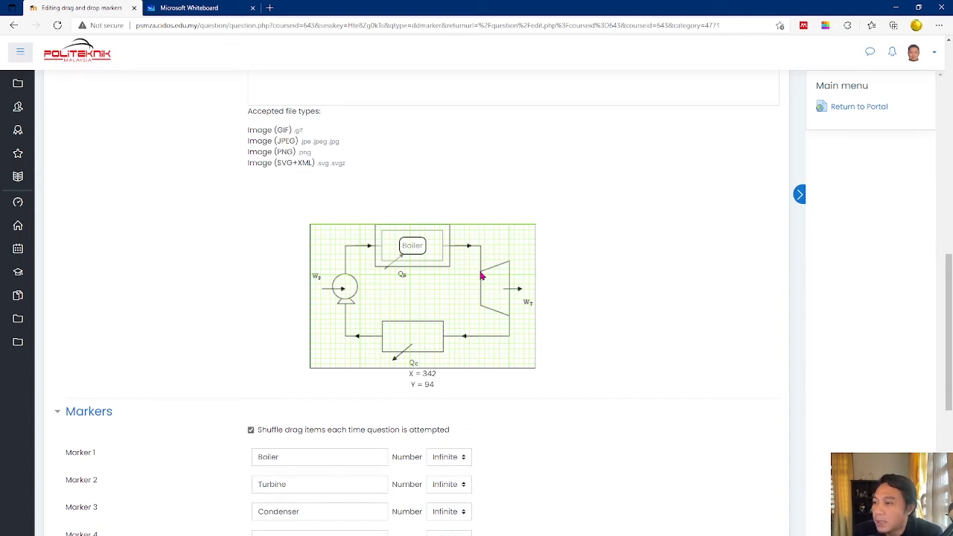
pyautogui.scroll(-5, 474, 298)
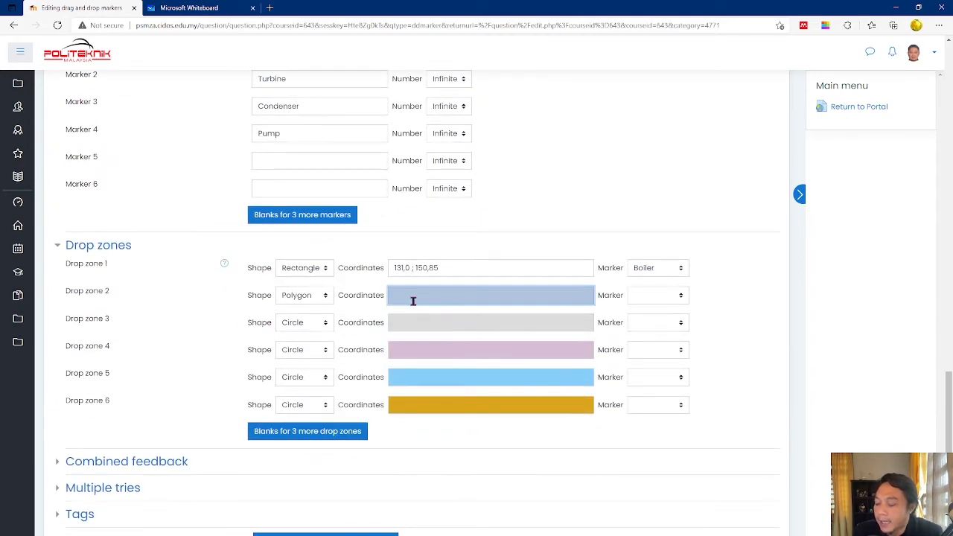
pyautogui.write('342')
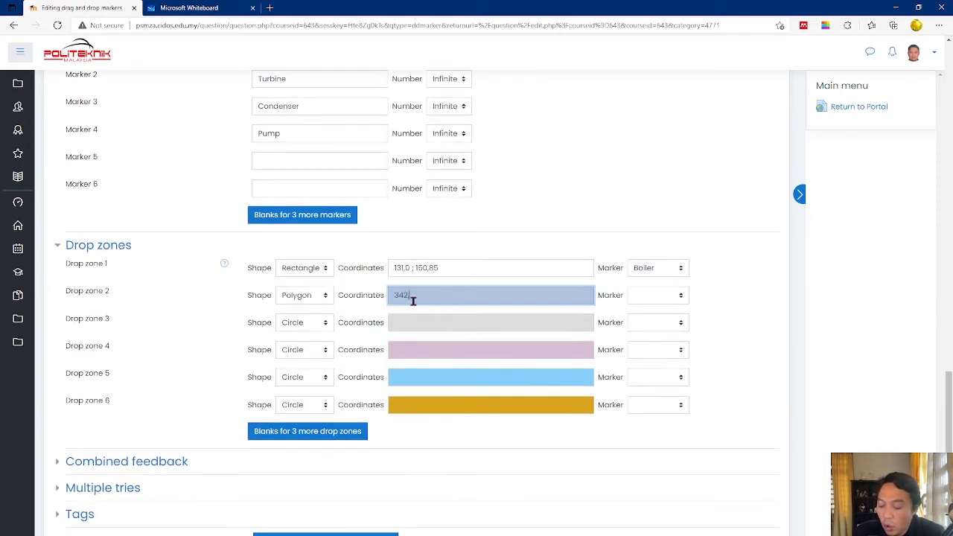
pyautogui.write(',94 ;')
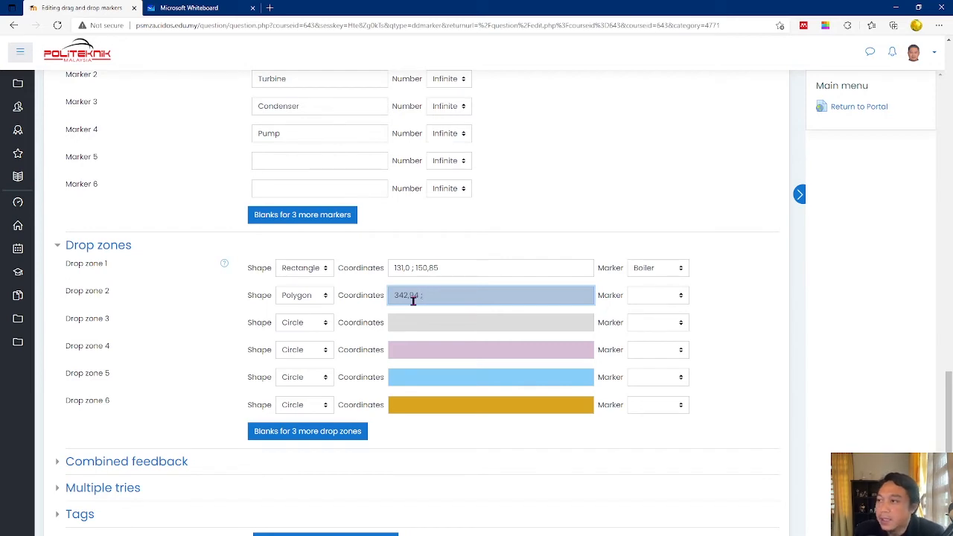
# Complete drop zone 2's polygon around the turbine and its output label with the vertices 452,47 ; 452,213 ; 343,161
pyautogui.scroll(6, 414, 302)
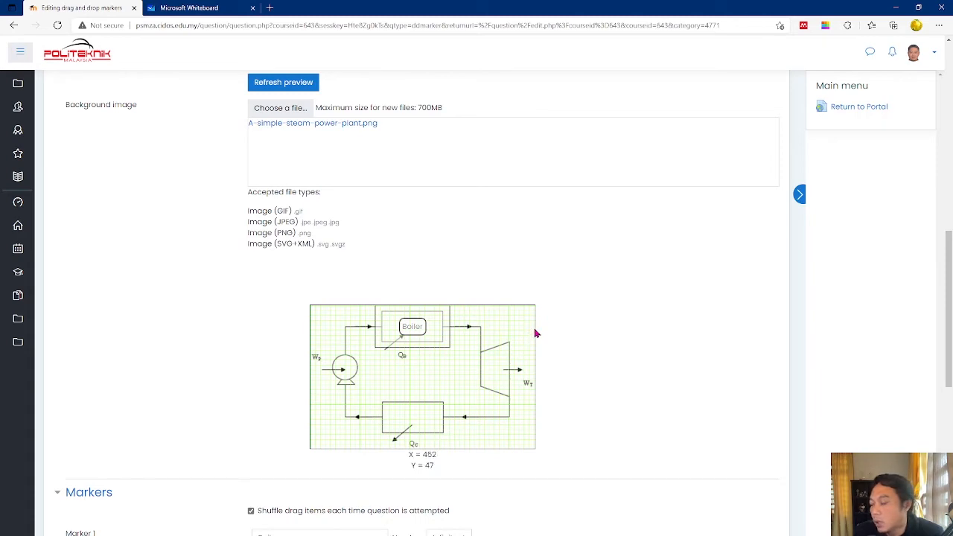
pyautogui.scroll(-4, 534, 333)
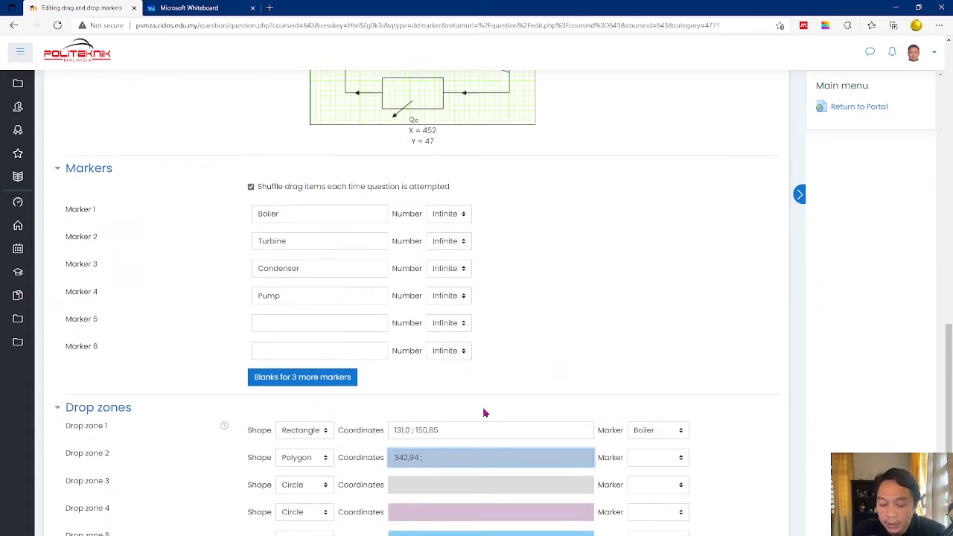
pyautogui.write('452')
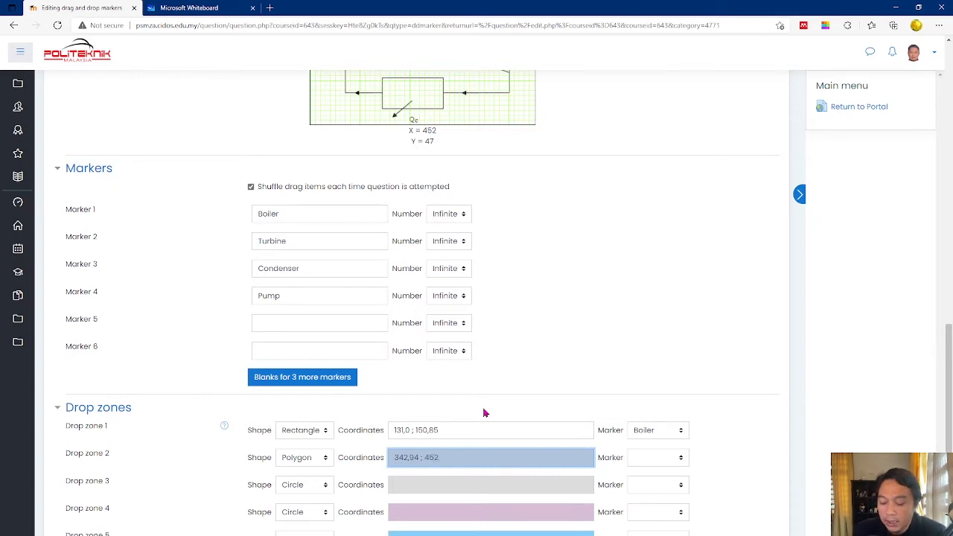
pyautogui.write(',47')
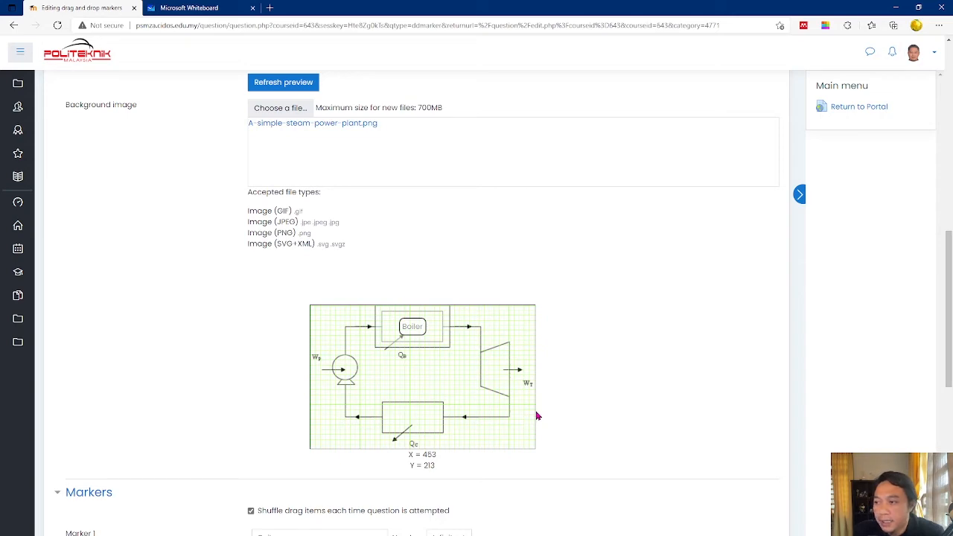
pyautogui.scroll(-4, 536, 415)
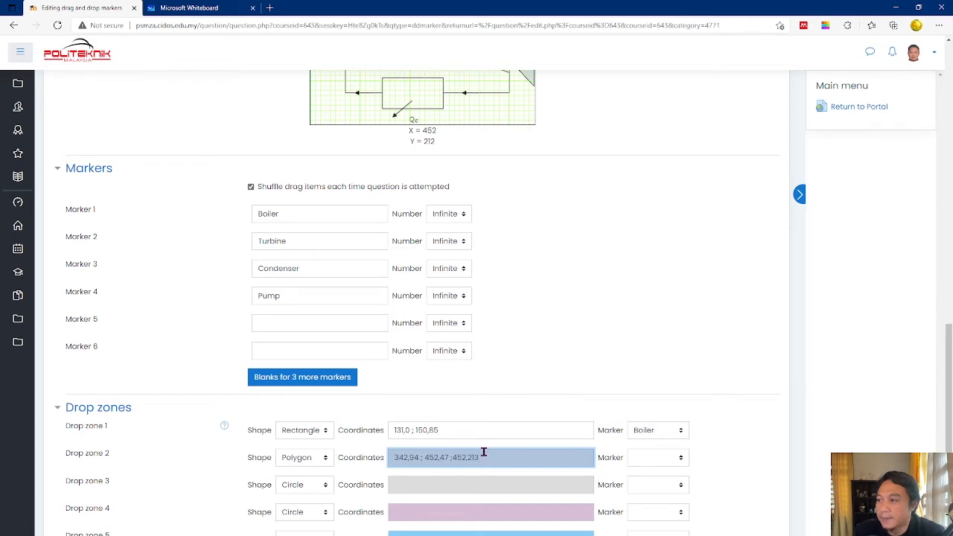
pyautogui.scroll(5, 472, 446)
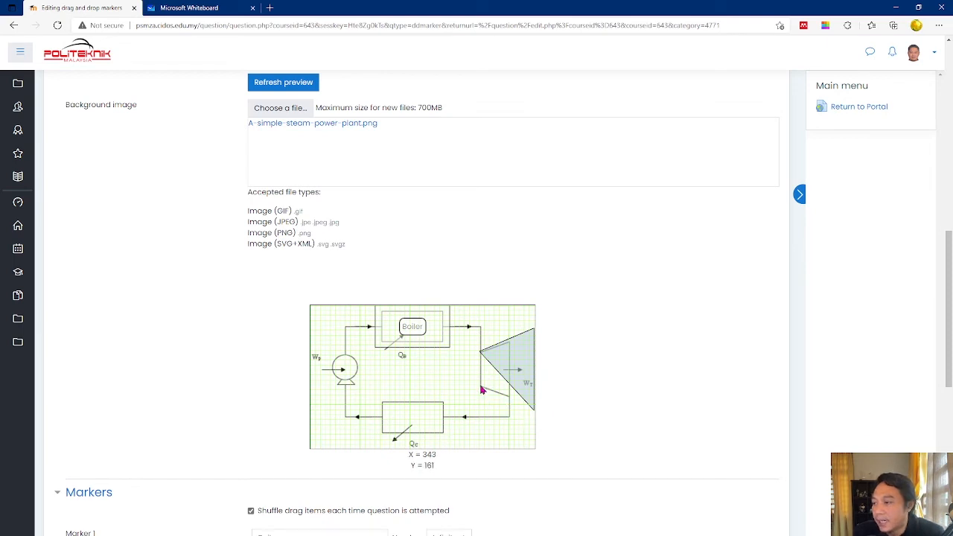
pyautogui.scroll(-5, 482, 389)
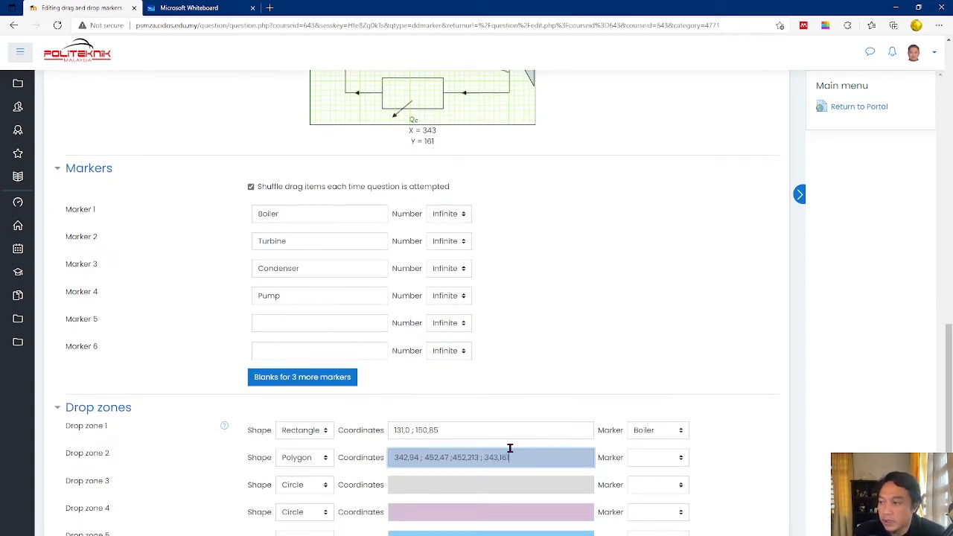
# Try a fifth vertex at 300,152 in drop zone 2's coordinates and examine the altered polygon in the diagram
pyautogui.scroll(4, 530, 446)
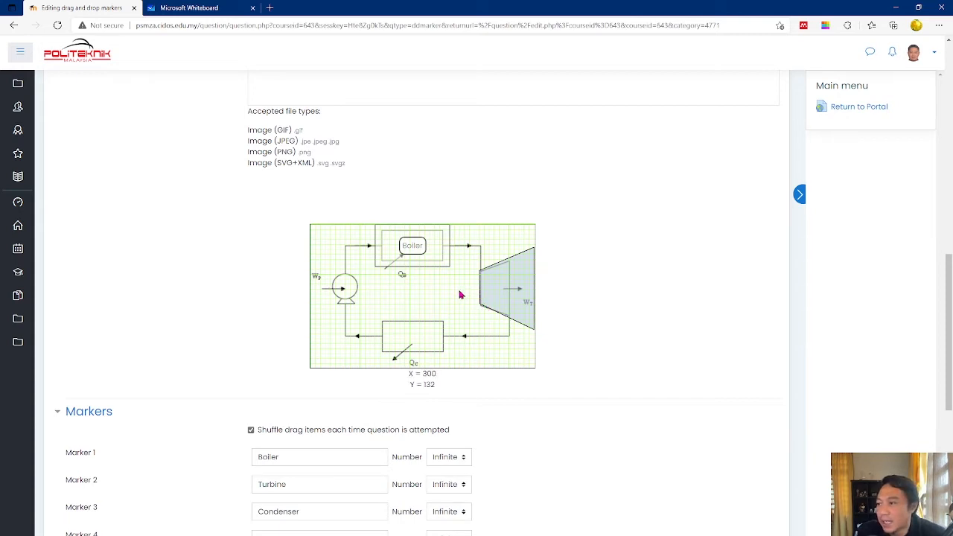
pyautogui.scroll(-7, 461, 295)
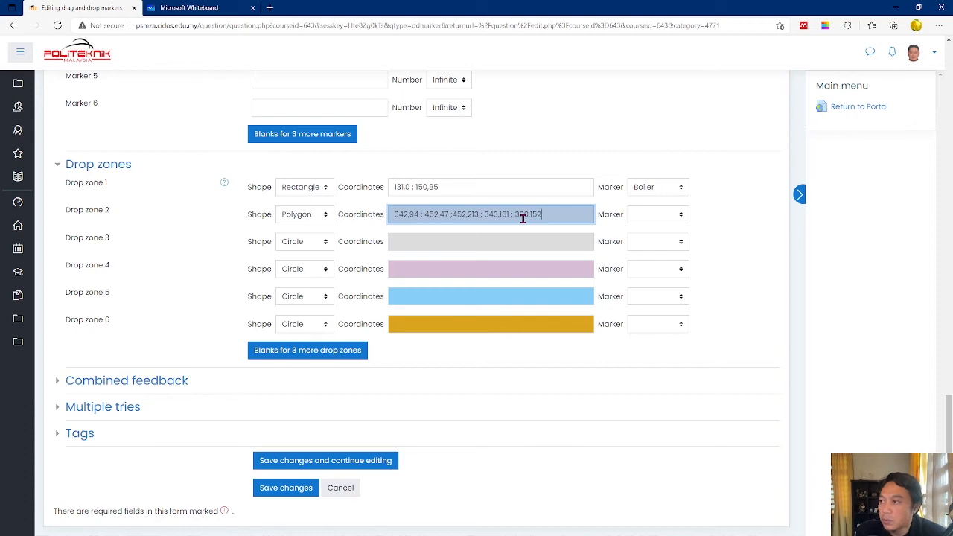
pyautogui.scroll(6, 570, 161)
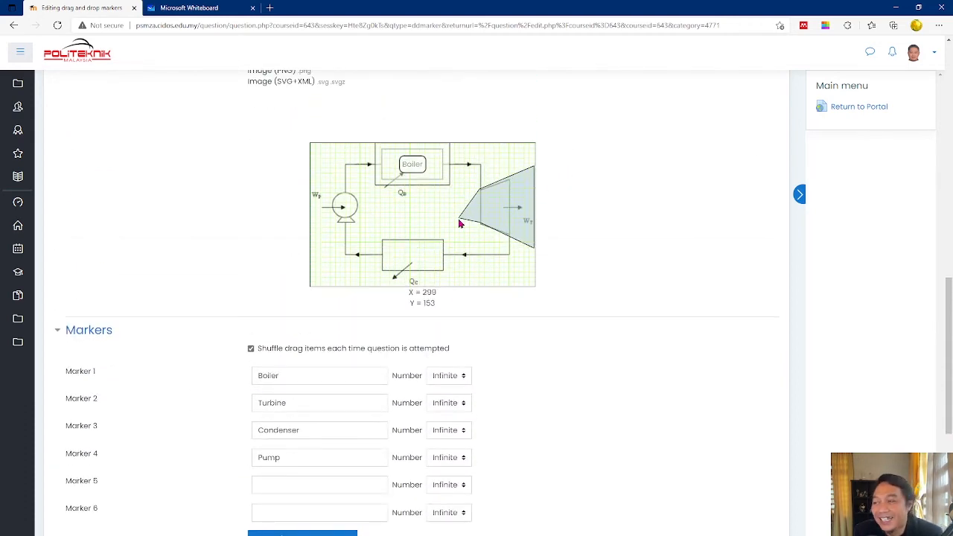
pyautogui.scroll(-3, 460, 223)
pyautogui.scroll(3, 462, 221)
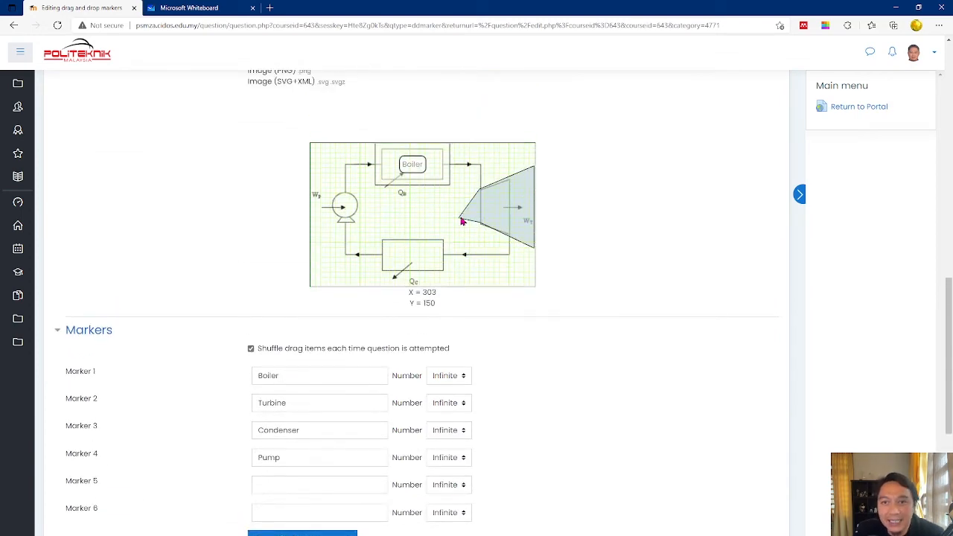
pyautogui.scroll(-4, 485, 260)
pyautogui.scroll(2, 504, 290)
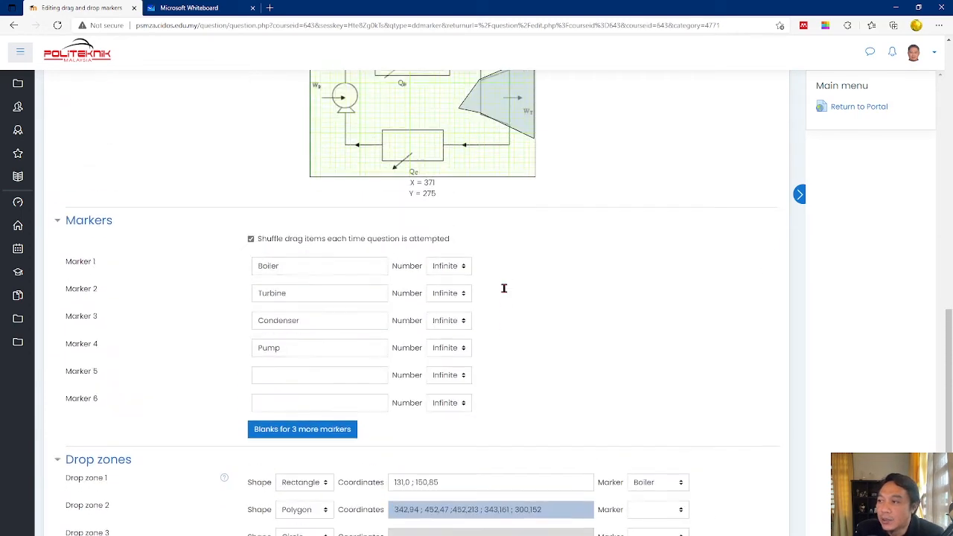
pyautogui.scroll(2, 505, 291)
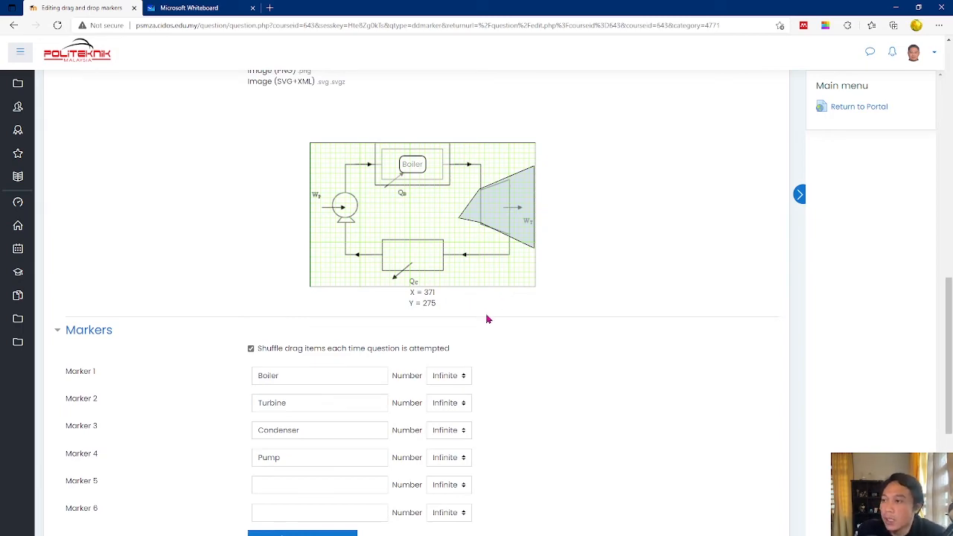
# Remove the vertex 300,152 from drop zone 2's coordinates and assign the Turbine marker to that zone
pyautogui.scroll(-7, 490, 318)
pyautogui.moveTo(547, 215); pyautogui.dragTo(512, 214)
pyautogui.press('BackSpace')
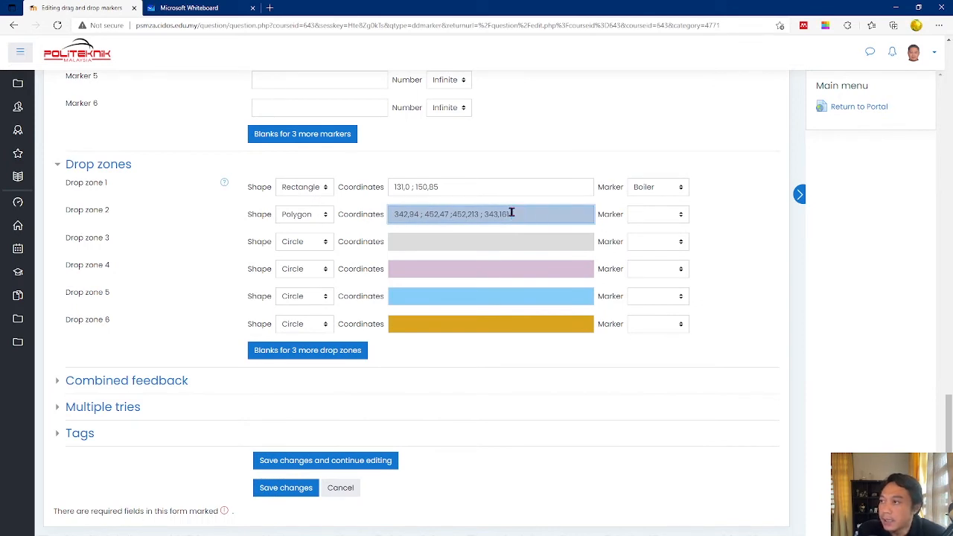
pyautogui.click(648, 214)
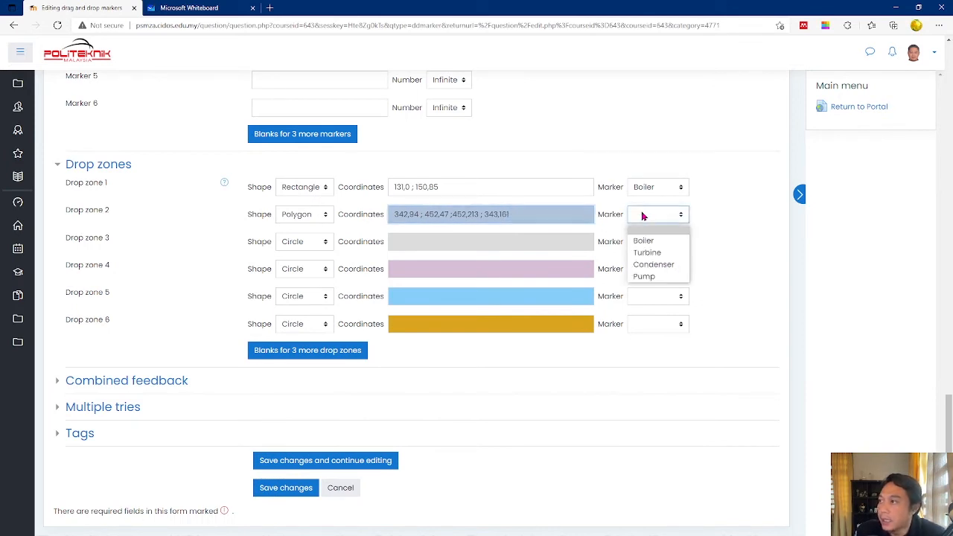
pyautogui.click(647, 253)
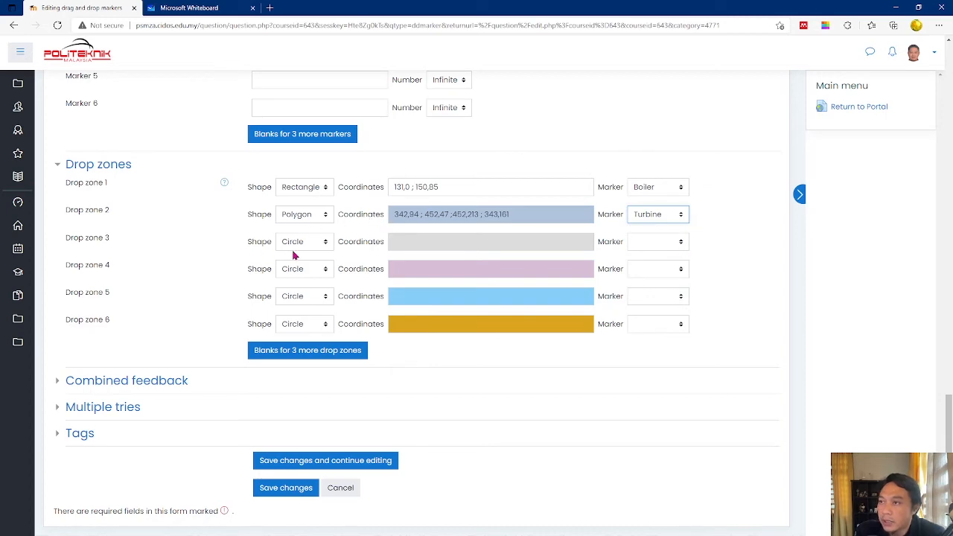
# Enter 69, 122 ; 60 as drop zone 3's circle coordinates, with the centre read at the middle of the pump
pyautogui.scroll(5, 301, 256)
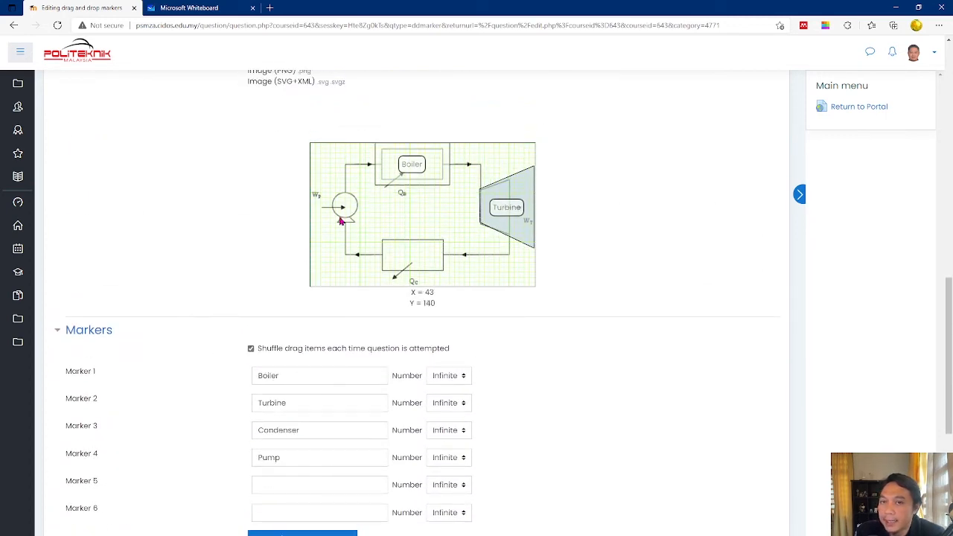
pyautogui.scroll(-5, 365, 272)
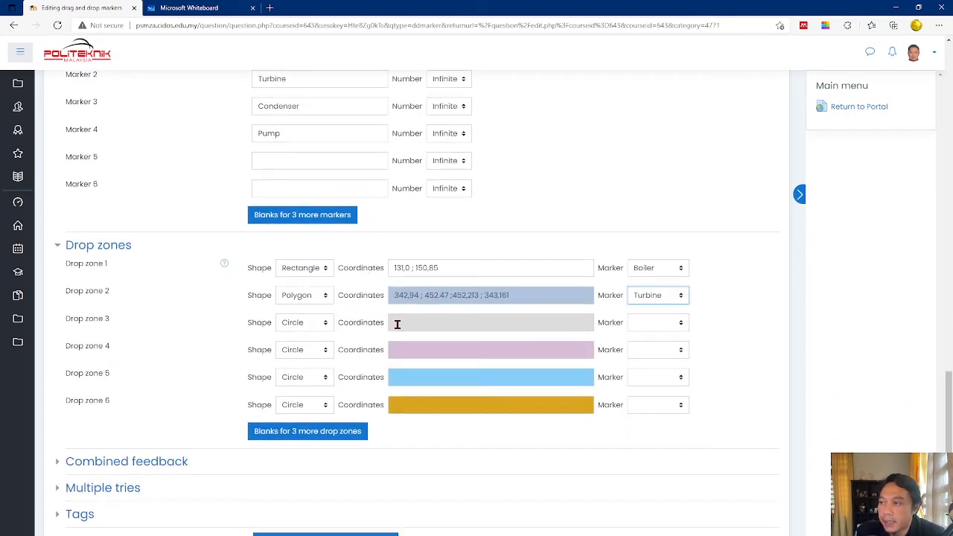
pyautogui.click(397, 324)
pyautogui.click(196, 286)
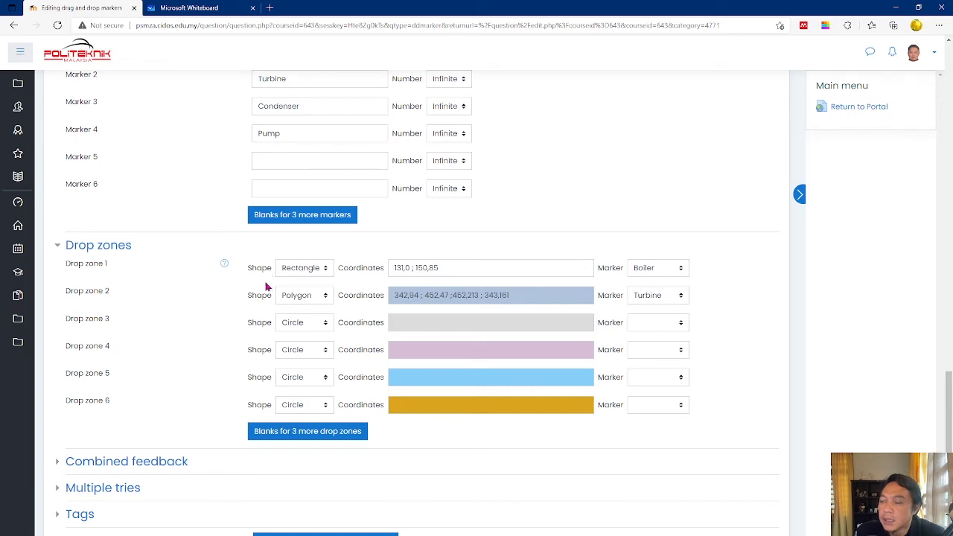
pyautogui.scroll(5, 268, 284)
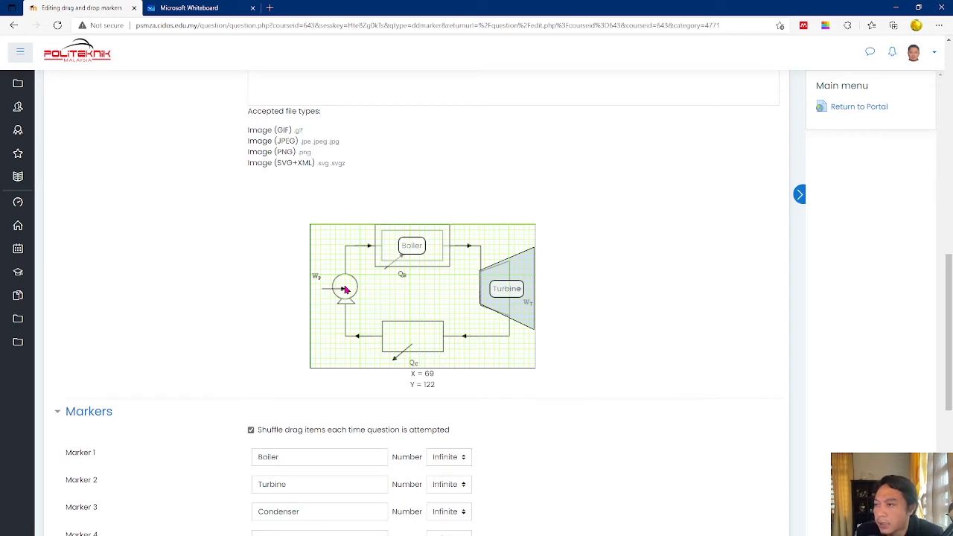
pyautogui.scroll(-5, 345, 289)
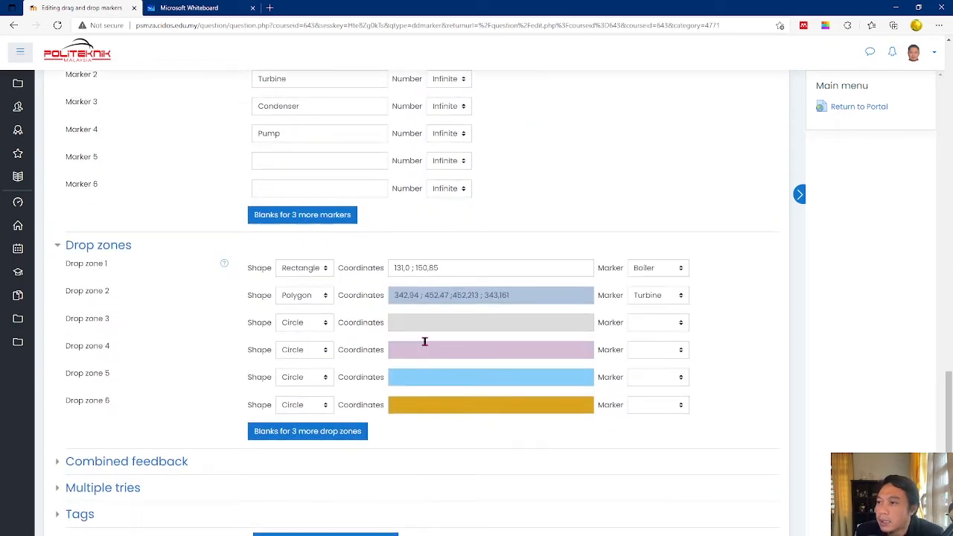
pyautogui.click(412, 320)
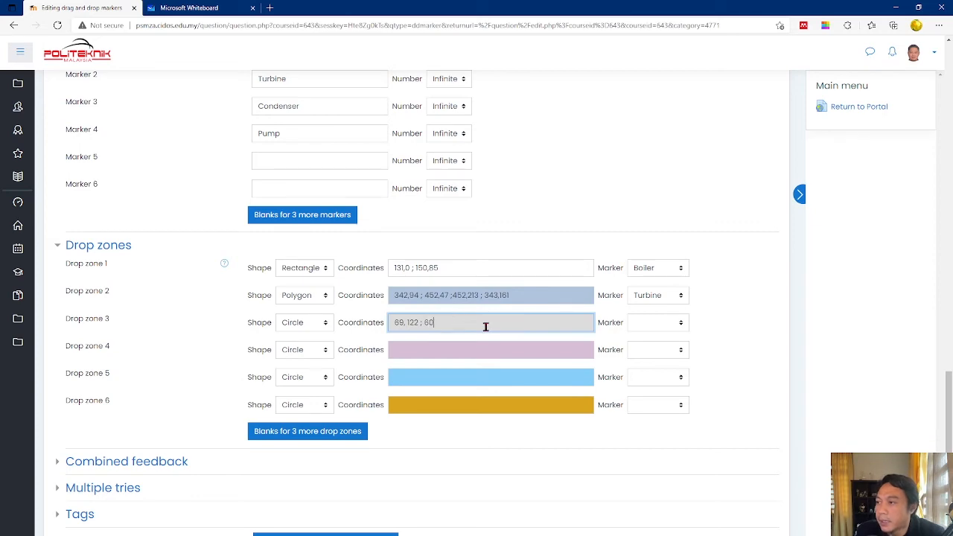
pyautogui.scroll(5, 567, 322)
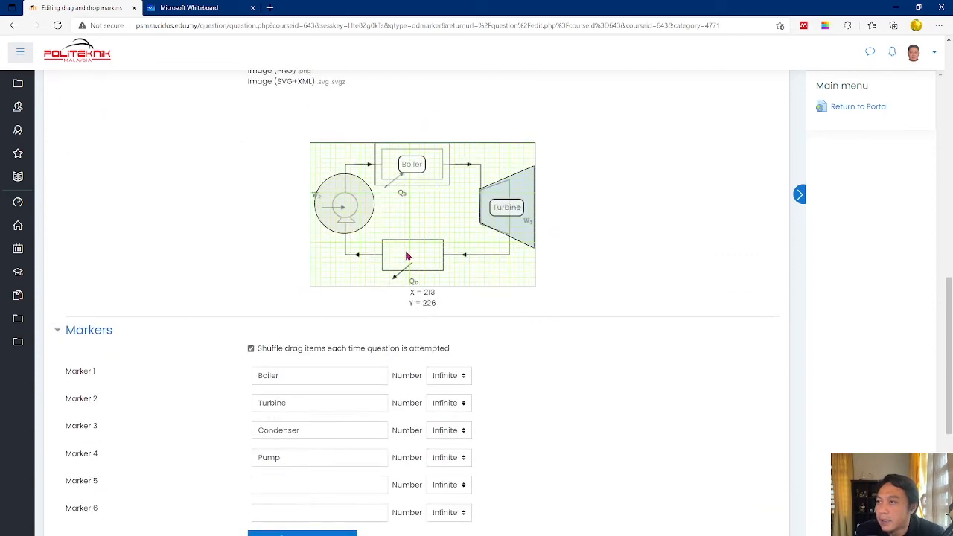
# Try radii of 45 and 40 for drop zone 3's circle and check each fit around the pump
pyautogui.scroll(-3, 506, 462)
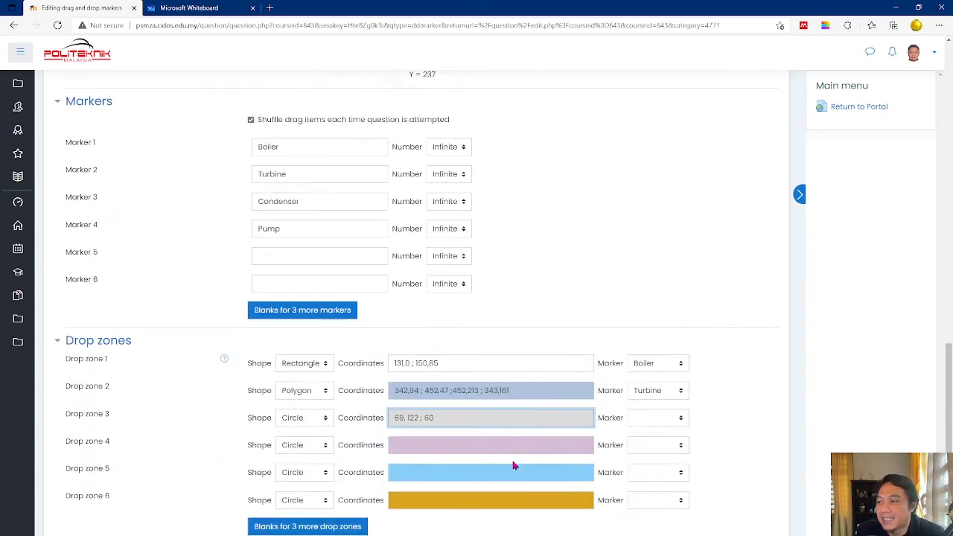
pyautogui.doubleClick(427, 405)
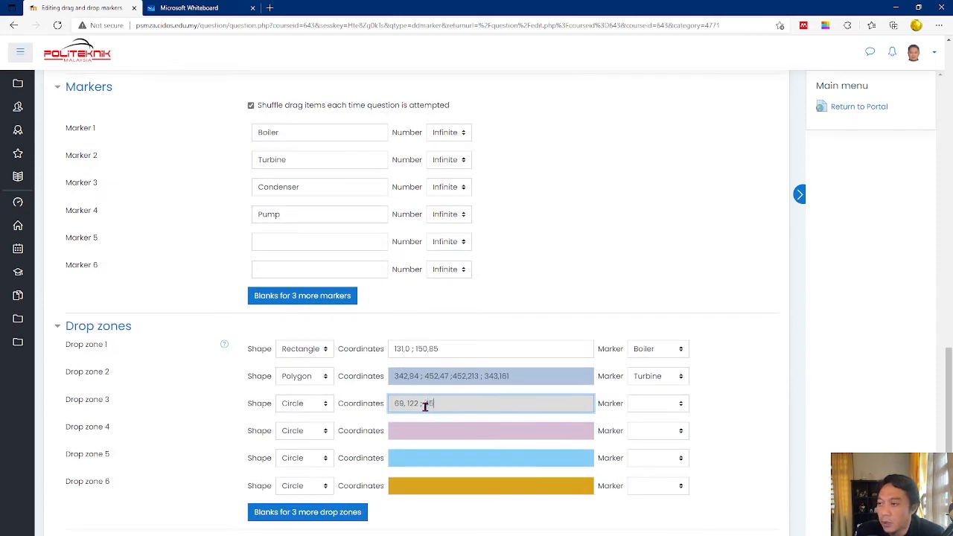
pyautogui.click(541, 325)
pyautogui.scroll(3, 541, 325)
pyautogui.scroll(-2, 447, 278)
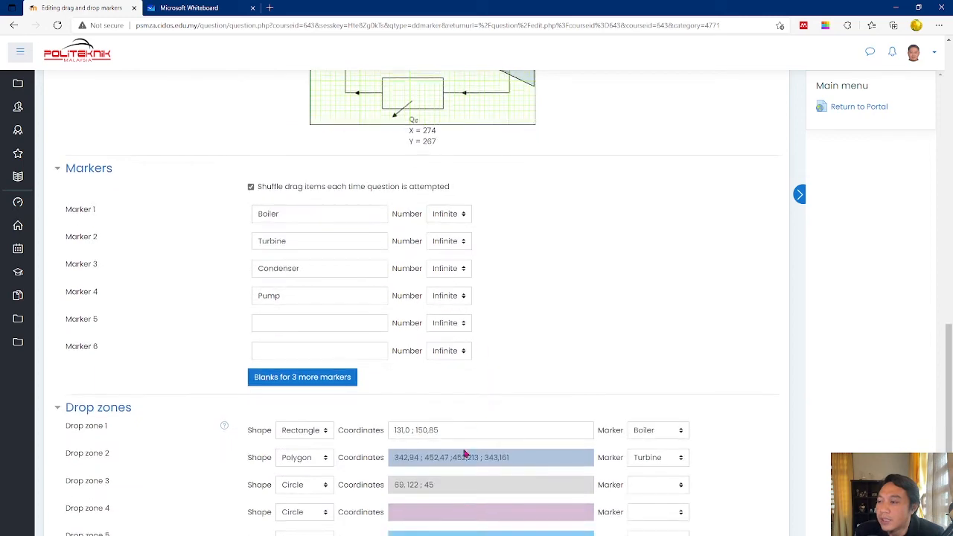
pyautogui.click(438, 484)
pyautogui.doubleClick(427, 484)
pyautogui.write('4')
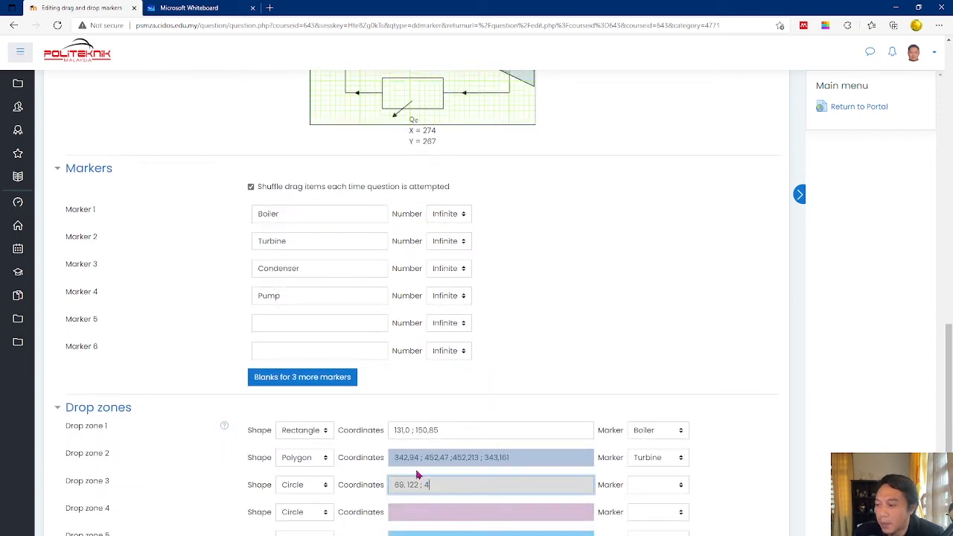
pyautogui.scroll(5, 566, 195)
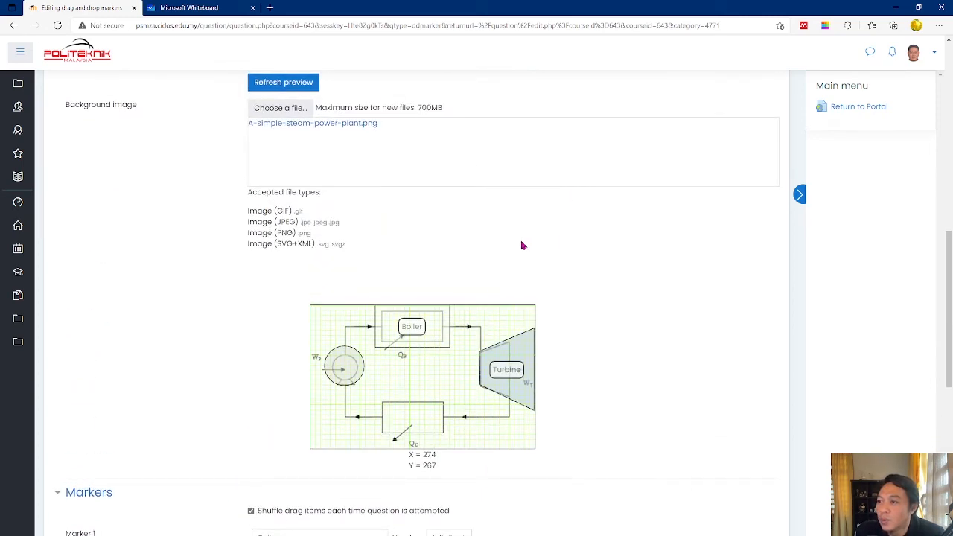
pyautogui.scroll(-5, 375, 356)
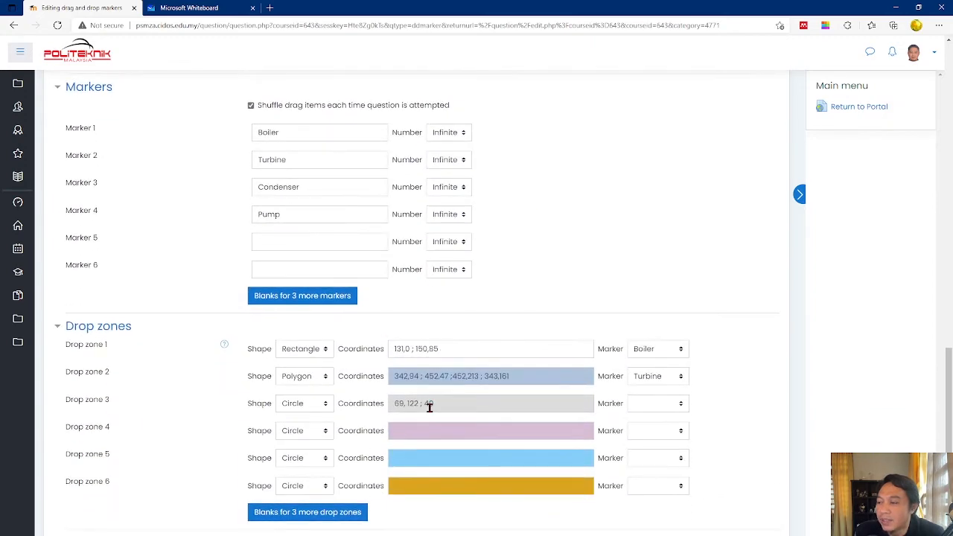
# Set the radius of drop zone 3's circle to 35 and assign the Pump marker to that zone
pyautogui.doubleClick(428, 404)
pyautogui.write('35')
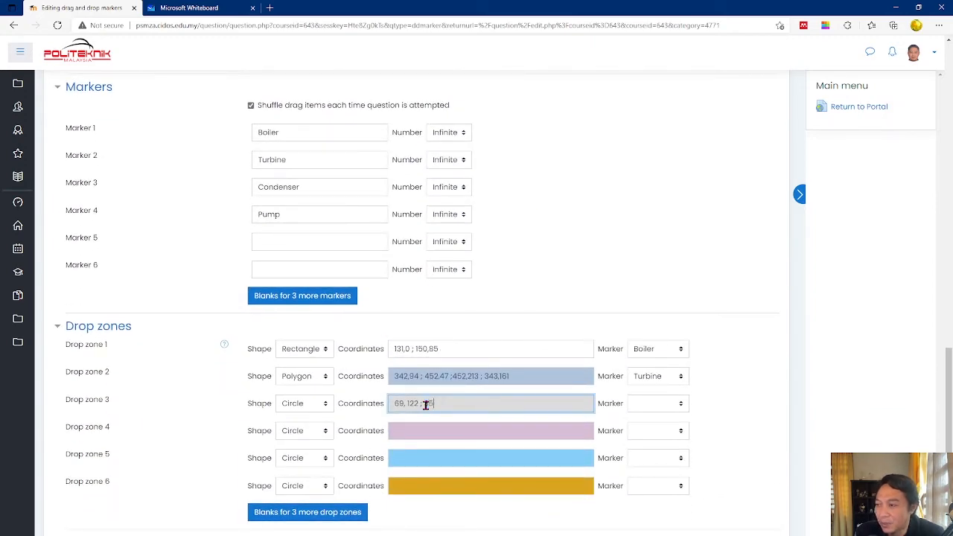
pyautogui.scroll(7, 426, 403)
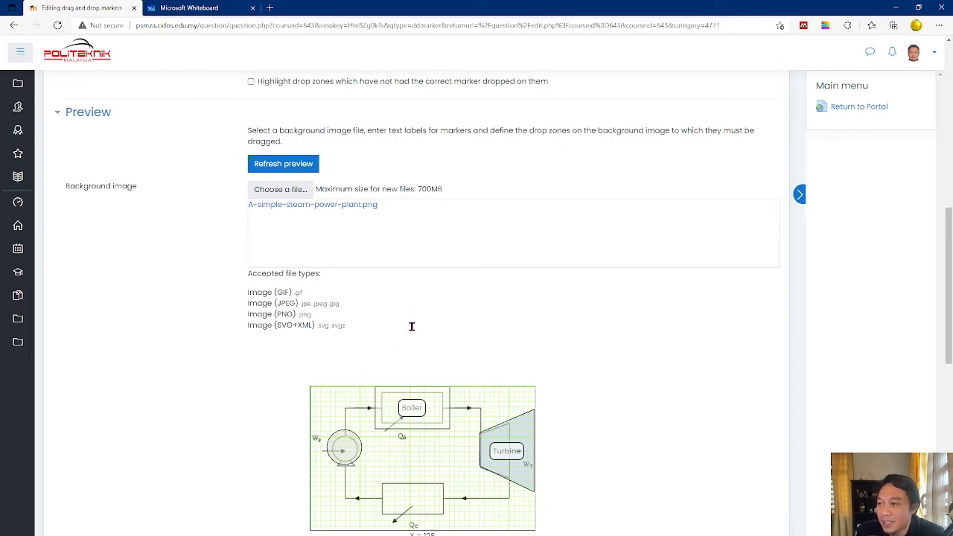
pyautogui.scroll(-3, 412, 326)
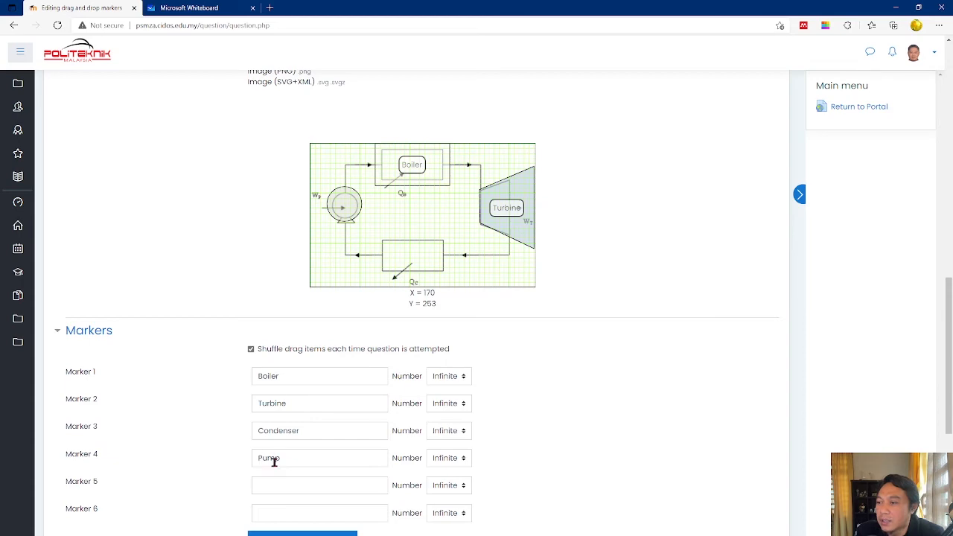
pyautogui.scroll(-2, 341, 298)
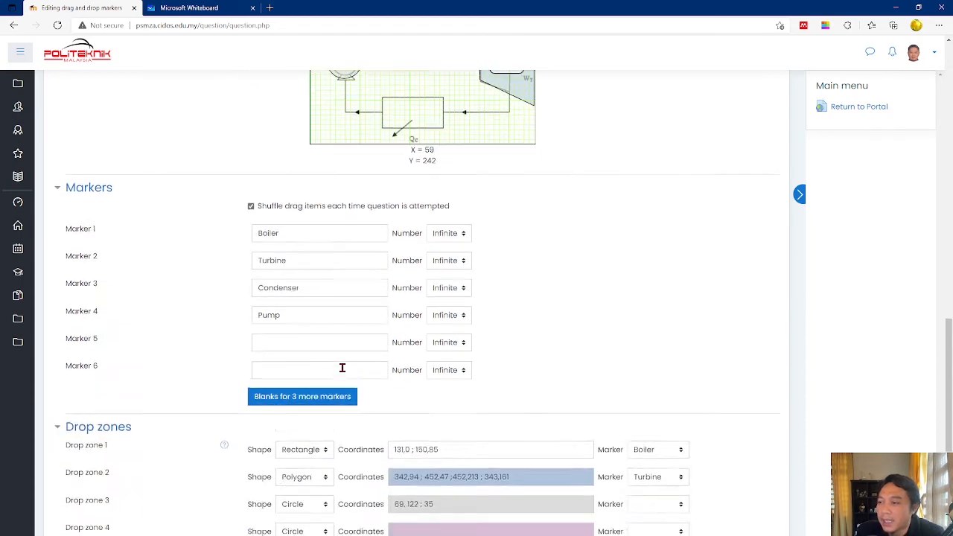
pyautogui.scroll(-1, 342, 367)
pyautogui.click(642, 408)
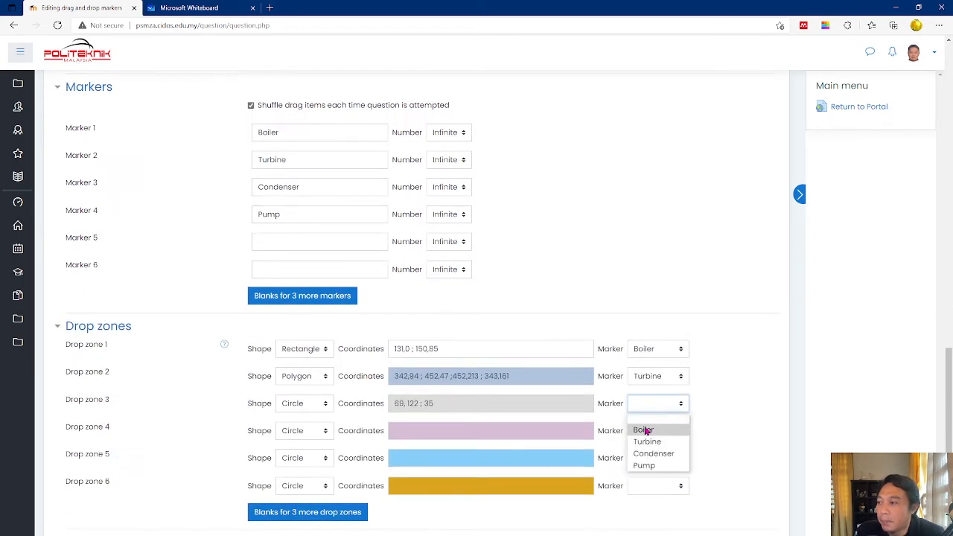
pyautogui.click(648, 466)
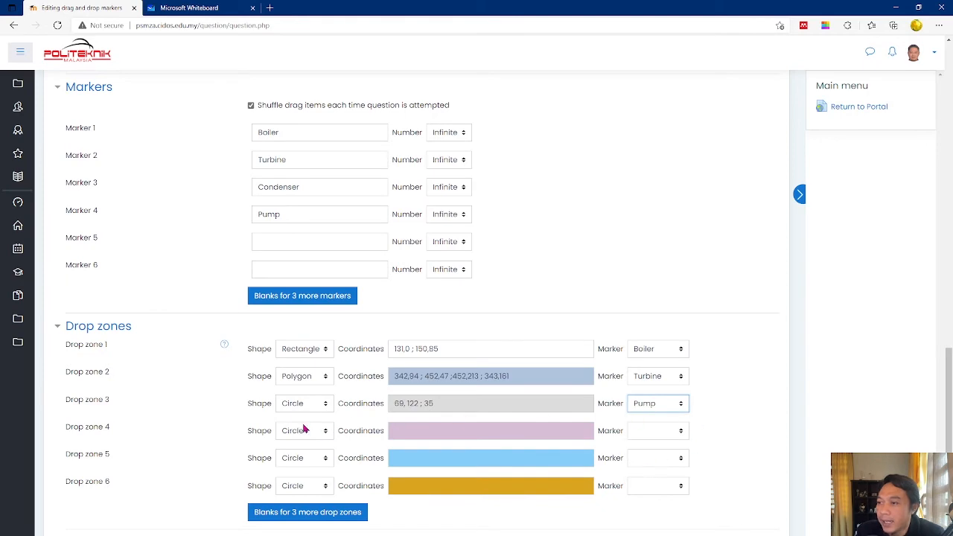
# Make drop zone 4 a rectangle and enter 130,190 as its starting corner, near the condenser's upper-left corner
pyautogui.scroll(2, 345, 368)
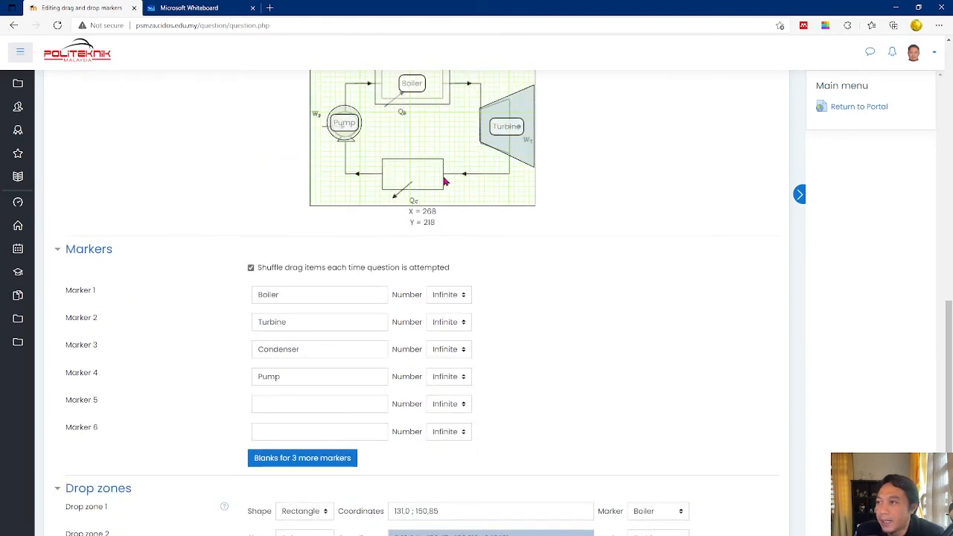
pyautogui.scroll(-3, 370, 318)
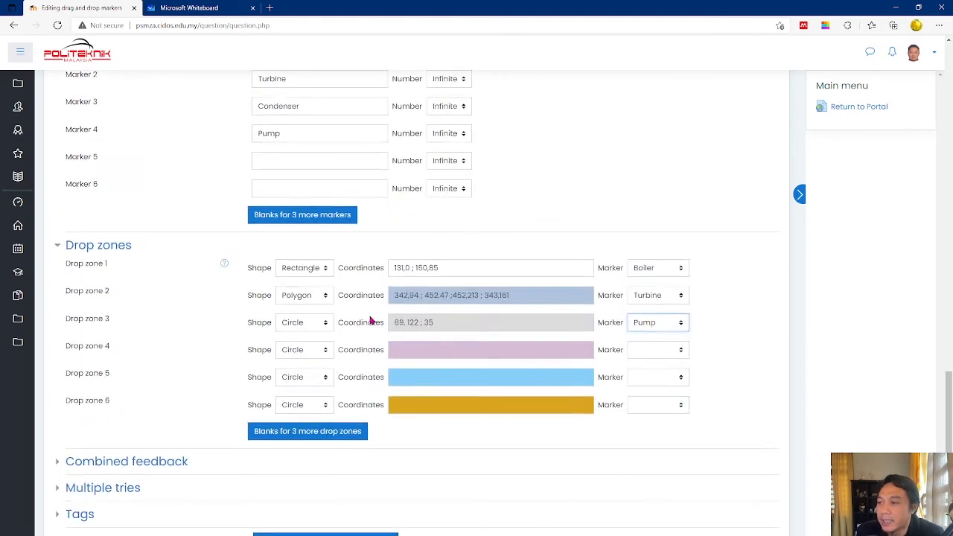
pyautogui.click(324, 354)
pyautogui.click(308, 390)
pyautogui.scroll(5, 383, 323)
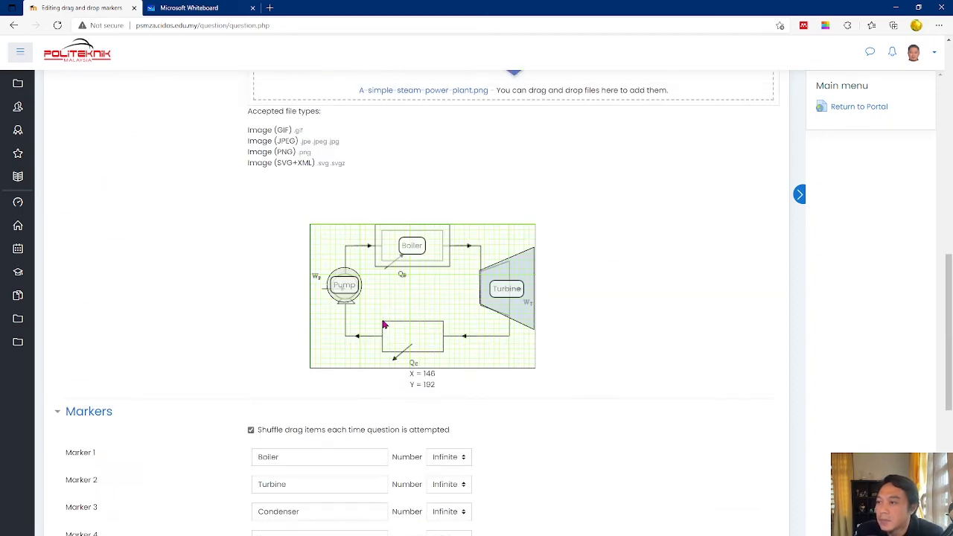
pyautogui.scroll(-3, 377, 332)
pyautogui.click(413, 512)
pyautogui.write('130,1')
pyautogui.write('90')
# Add a width and height of 140,60 to drop zone 4's coordinates to cover the condenser box
pyautogui.scroll(3, 445, 320)
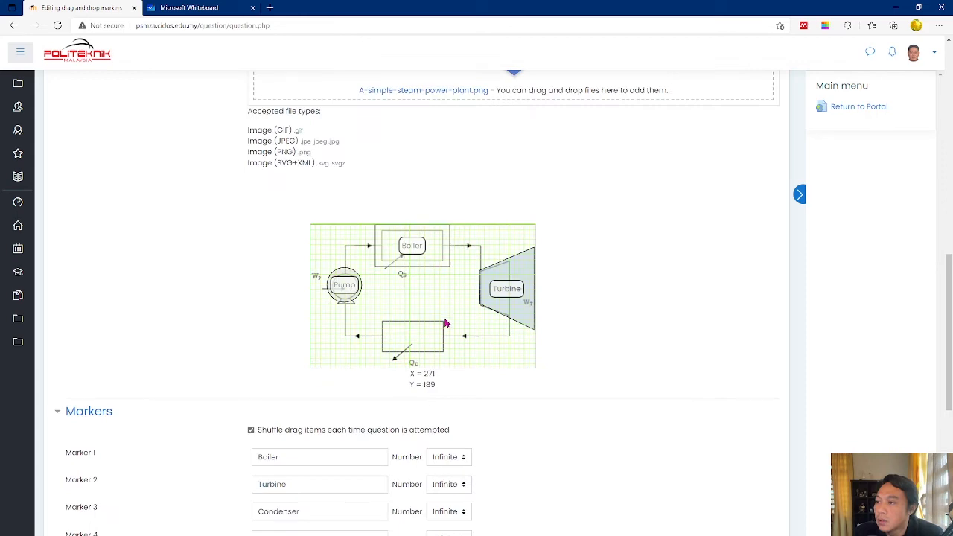
pyautogui.scroll(-3, 447, 322)
pyautogui.click(462, 511)
pyautogui.write('; 140')
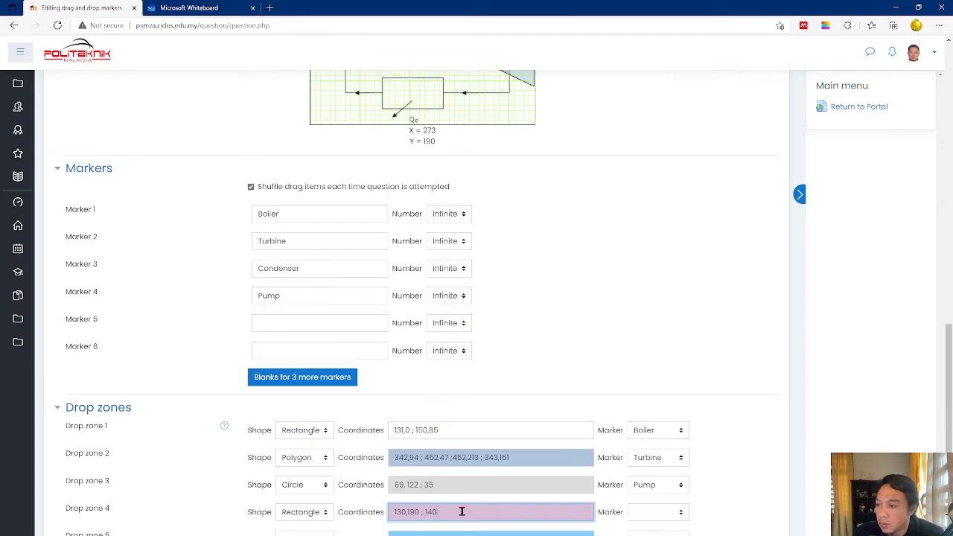
pyautogui.scroll(2, 380, 298)
pyautogui.scroll(-4, 380, 278)
pyautogui.write(',60')
# Change drop zone 4's width and height to 150,70 and assign the Condenser marker to it
pyautogui.scroll(2, 468, 340)
pyautogui.moveTo(449, 512); pyautogui.dragTo(439, 512)
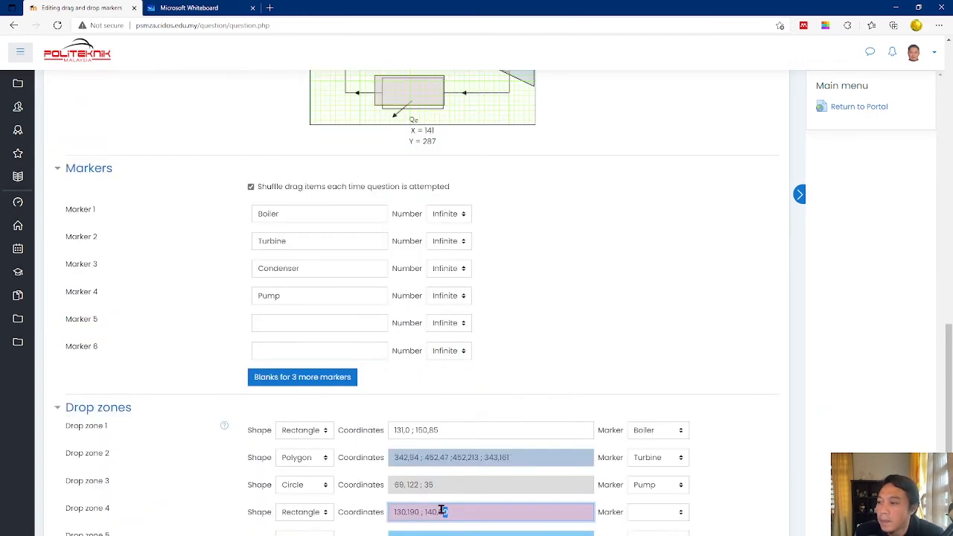
pyautogui.write('70')
pyautogui.scroll(1, 522, 412)
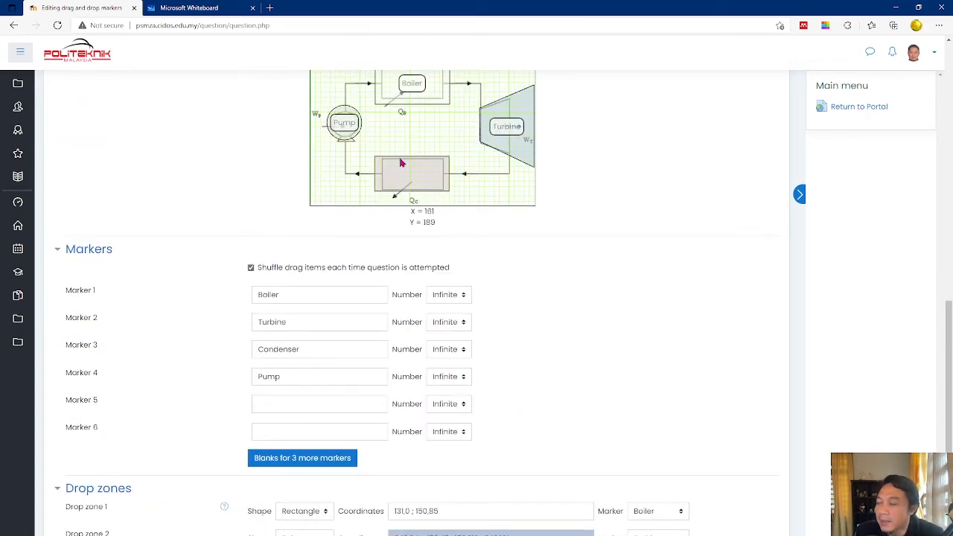
pyautogui.scroll(-2, 457, 322)
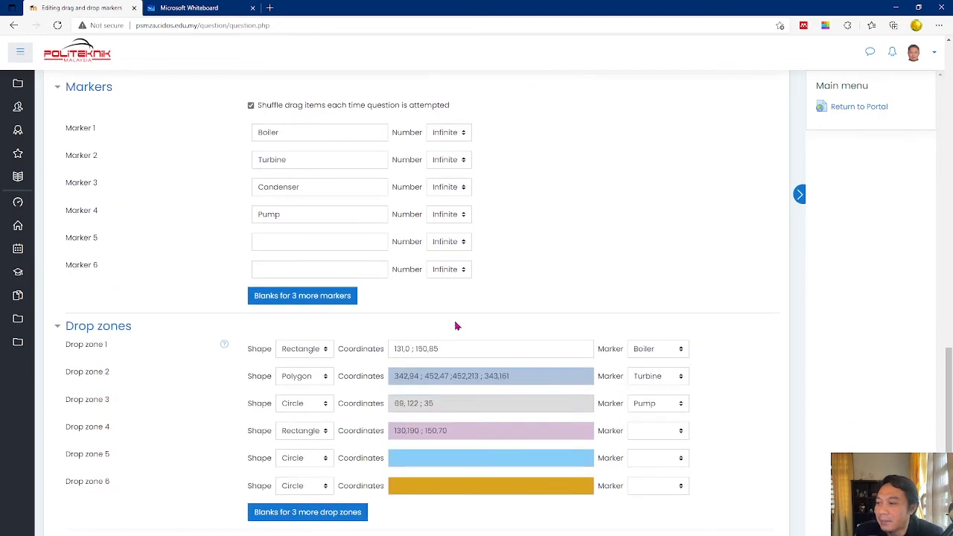
pyautogui.click(652, 433)
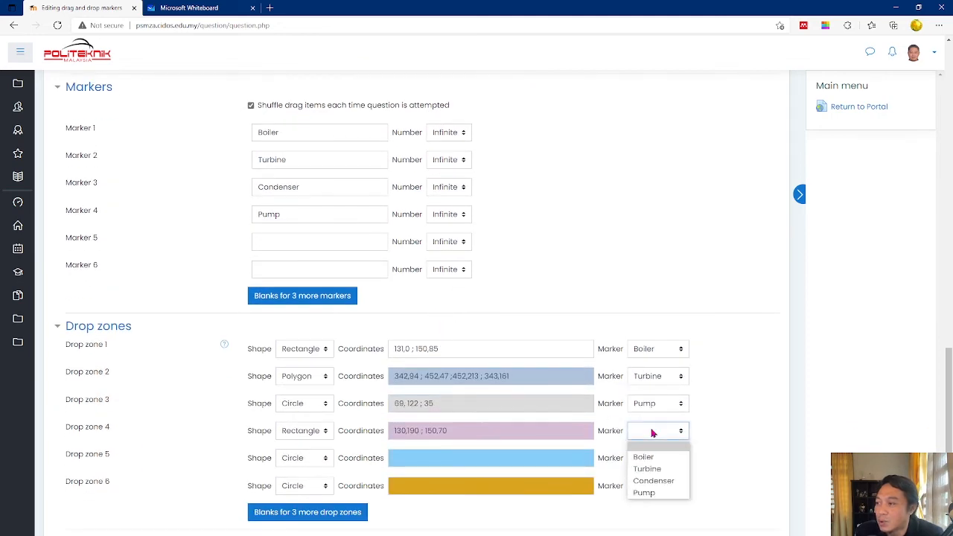
pyautogui.click(663, 480)
# Save the finished markers question and open a preview of SPP from the question bank
pyautogui.scroll(-1, 687, 471)
pyautogui.scroll(-1, 663, 466)
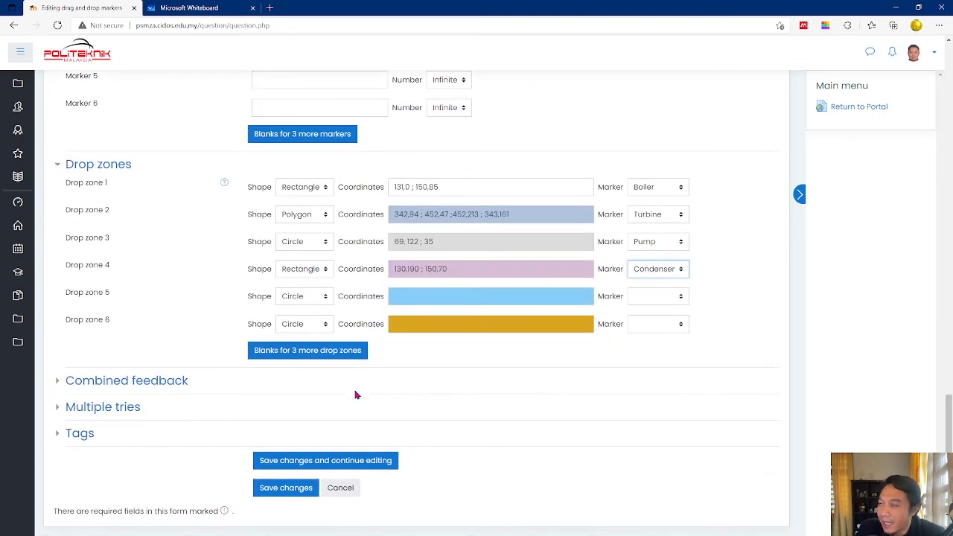
pyautogui.scroll(4, 356, 396)
pyautogui.scroll(-2, 356, 396)
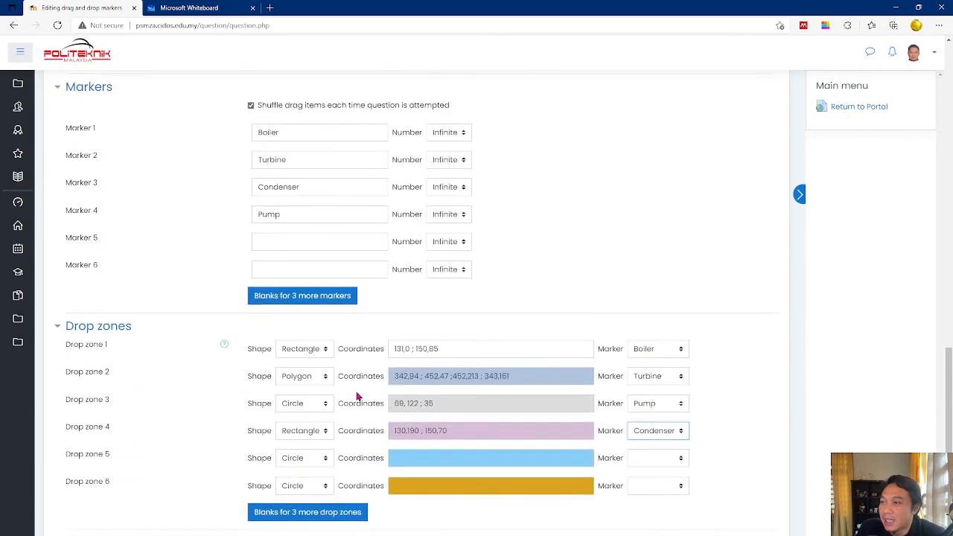
pyautogui.scroll(-2, 356, 396)
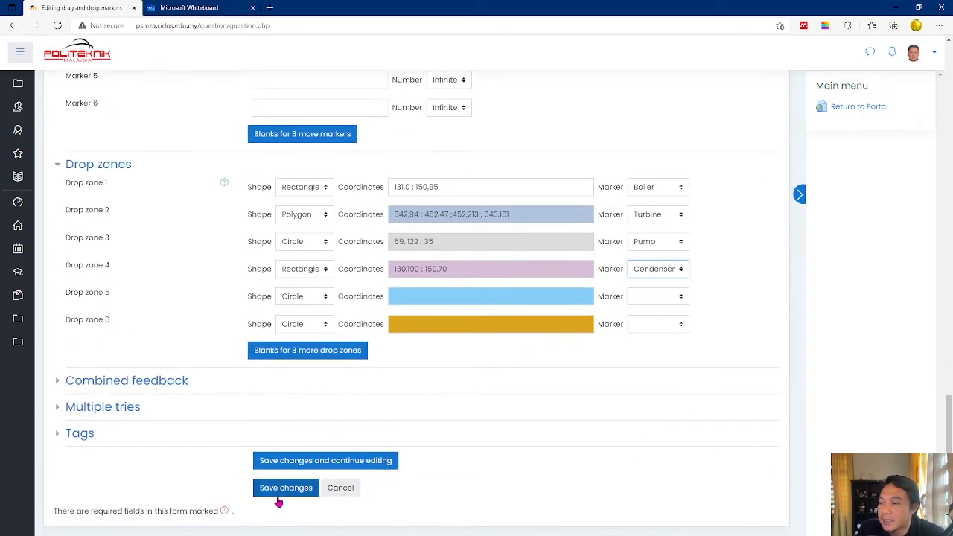
pyautogui.click(283, 492)
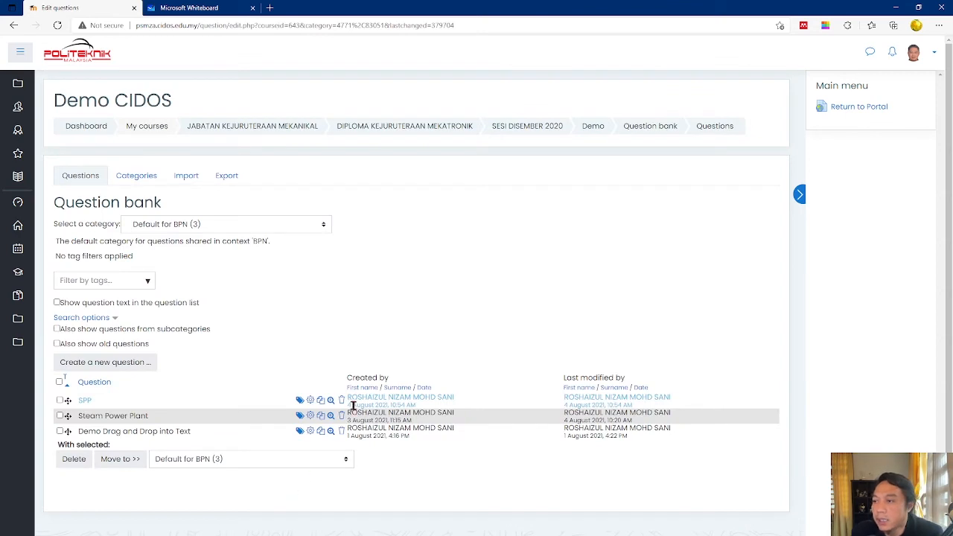
pyautogui.click(330, 400)
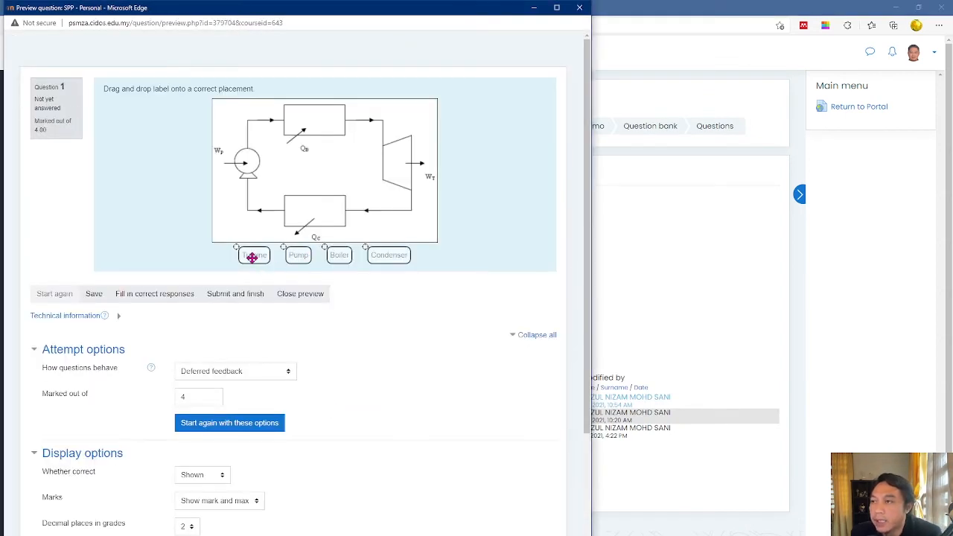
# Place the Turbine, Boiler, Condenser and Pump markers on their matching components in the previewed diagram
pyautogui.moveTo(254, 255); pyautogui.dragTo(312, 120)
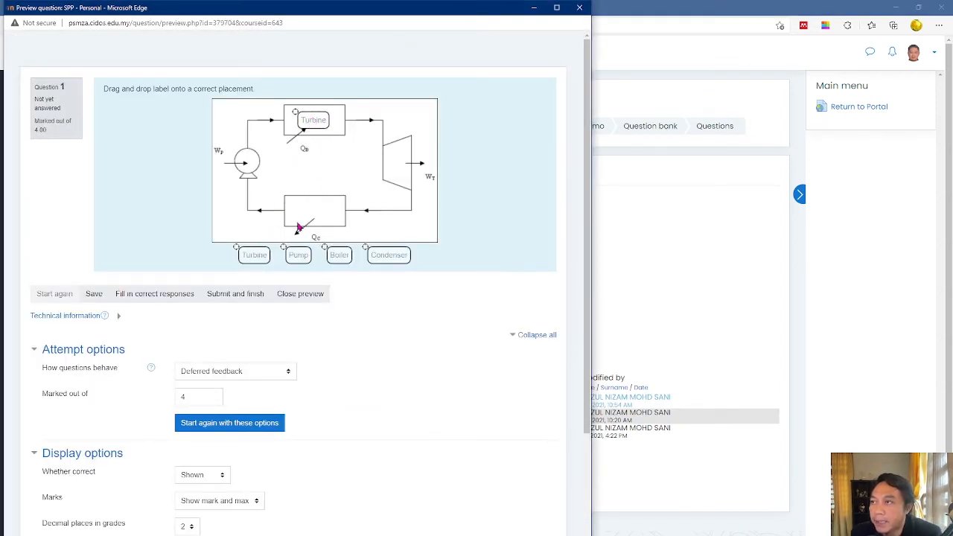
pyautogui.moveTo(256, 255); pyautogui.dragTo(408, 164)
pyautogui.moveTo(340, 254); pyautogui.dragTo(313, 120)
pyautogui.moveTo(383, 251); pyautogui.dragTo(310, 208)
pyautogui.moveTo(298, 256); pyautogui.dragTo(247, 166)
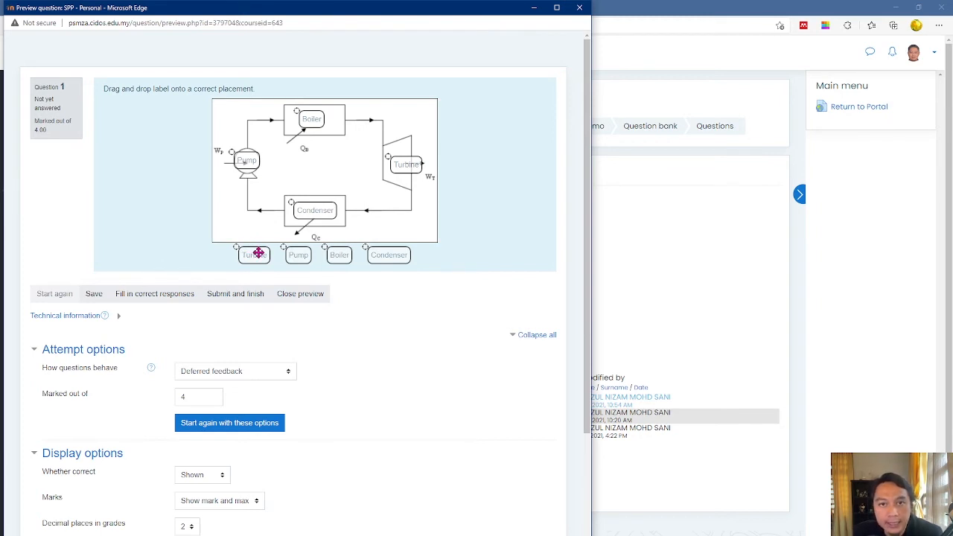
# Try extra Turbine markers on the boiler box and elsewhere in the previewed diagram, and return the surplus Turbine and Boiler markers to the marker list
pyautogui.moveTo(253, 255); pyautogui.dragTo(309, 120)
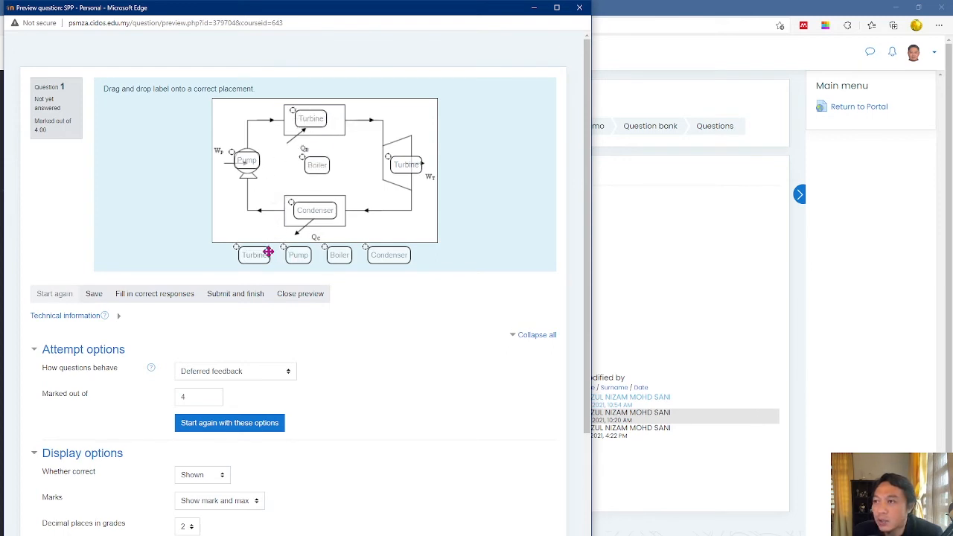
pyautogui.moveTo(253, 255); pyautogui.dragTo(380, 194)
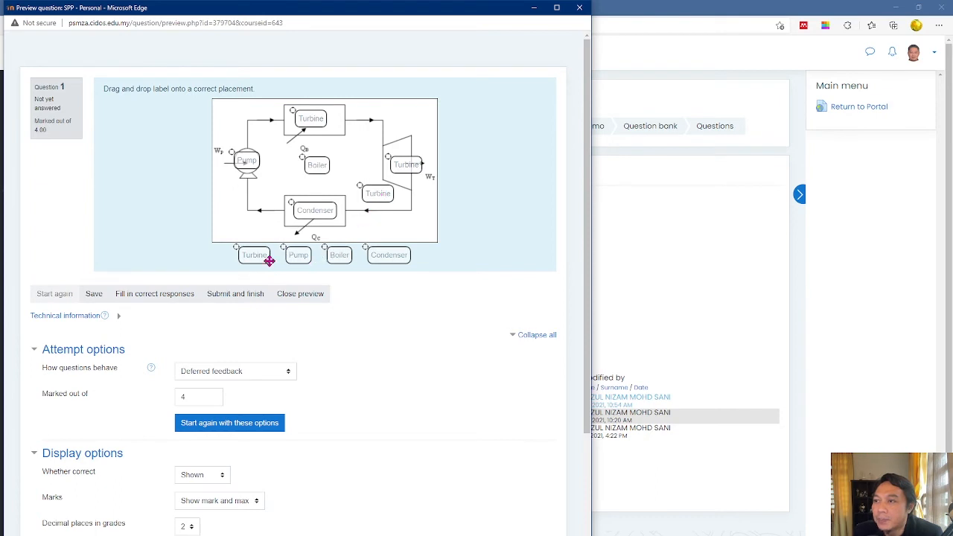
pyautogui.moveTo(256, 256); pyautogui.dragTo(233, 203)
pyautogui.moveTo(237, 197); pyautogui.dragTo(251, 252)
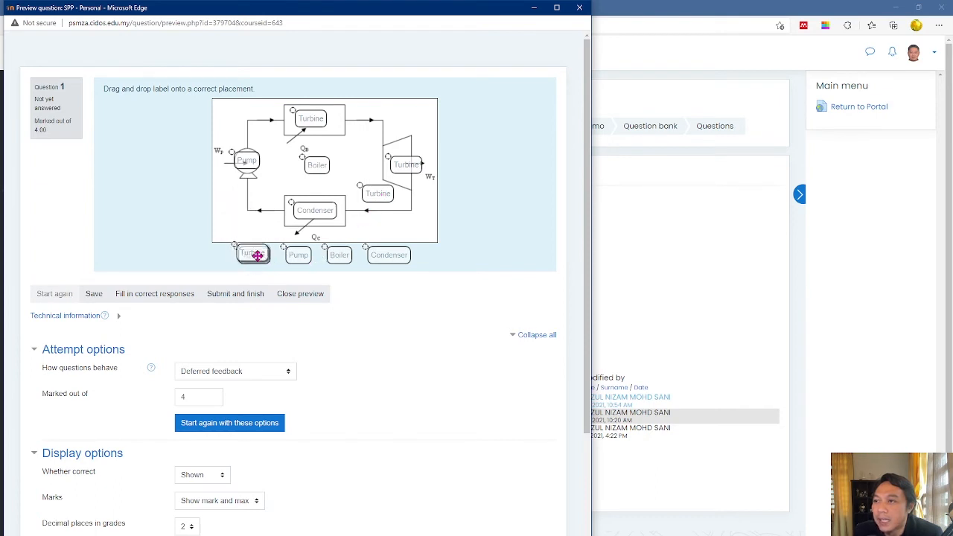
pyautogui.moveTo(377, 193); pyautogui.dragTo(253, 254)
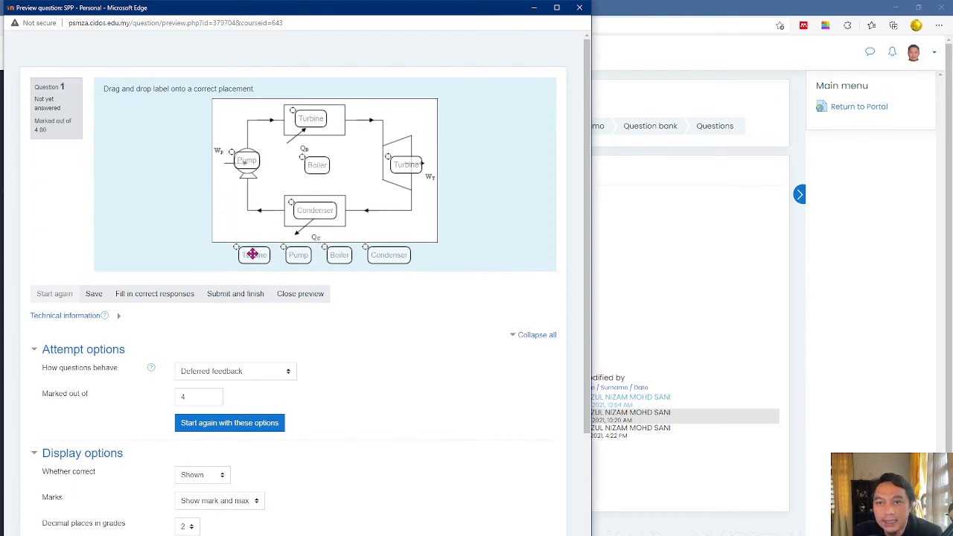
pyautogui.moveTo(313, 166); pyautogui.dragTo(340, 257)
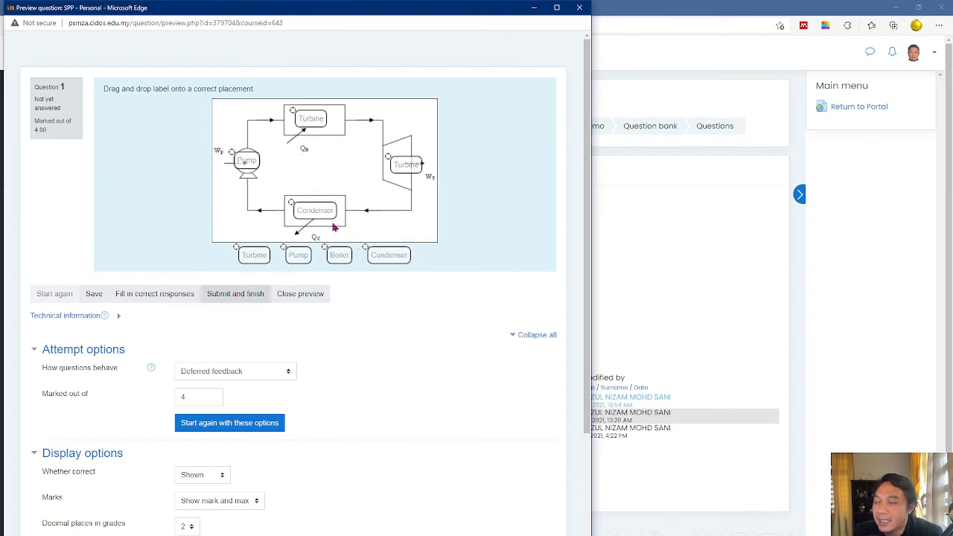
# Submit the previewed attempt for grading, read its feedback and close the preview
pyautogui.click(234, 298)
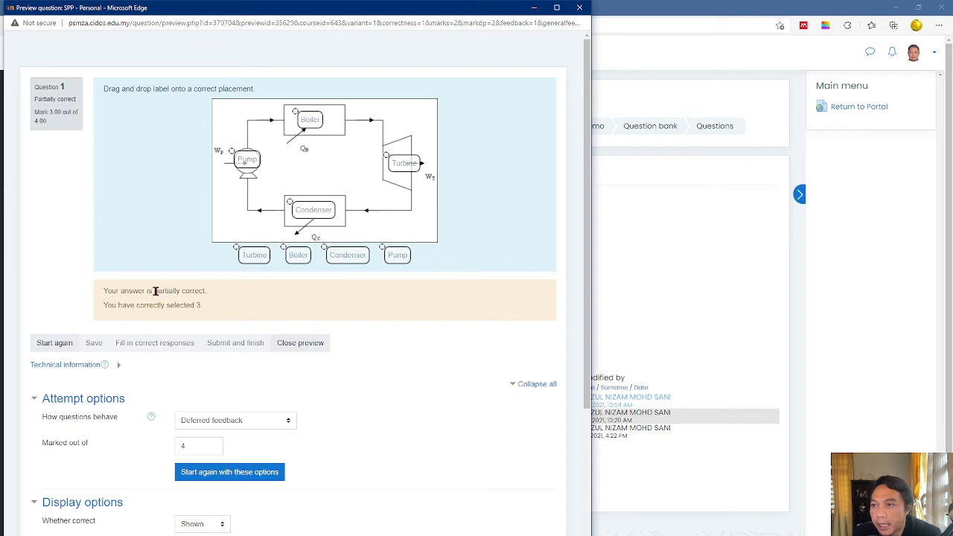
pyautogui.moveTo(154, 290); pyautogui.dragTo(187, 291)
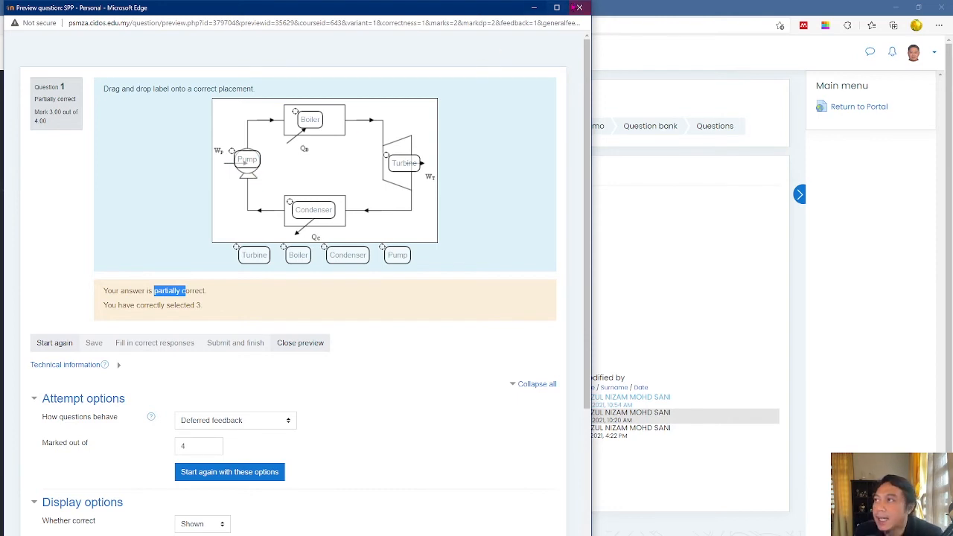
pyautogui.click(580, 8)
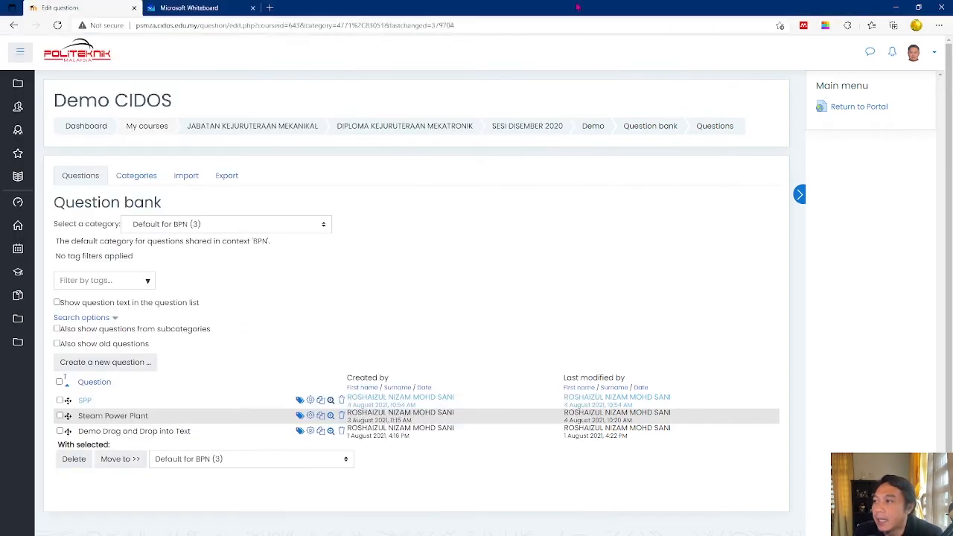
# Edit the SPP question to set the radius of drop zone 3, the Pump circle, to 50 and save the changes
pyautogui.click(311, 401)
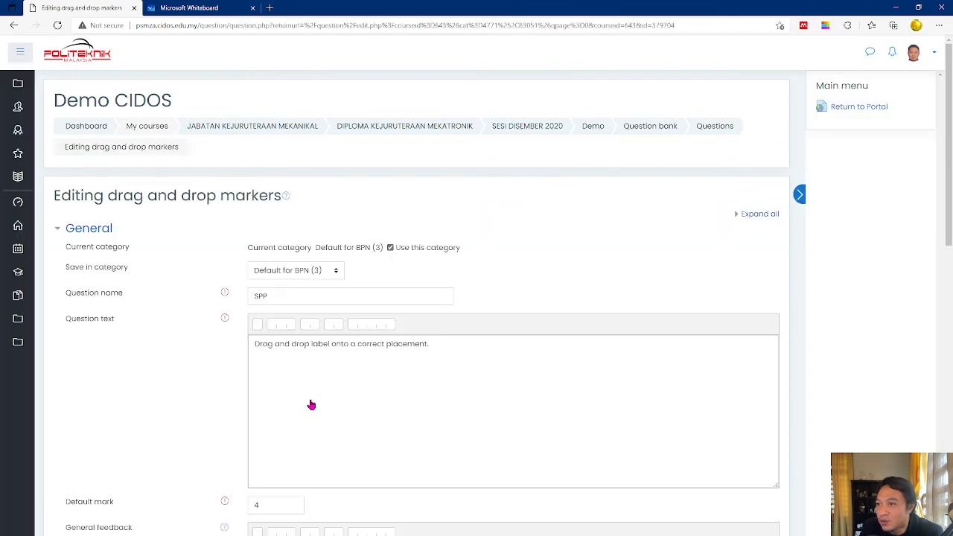
pyautogui.scroll(-2, 311, 404)
pyautogui.scroll(-7, 311, 404)
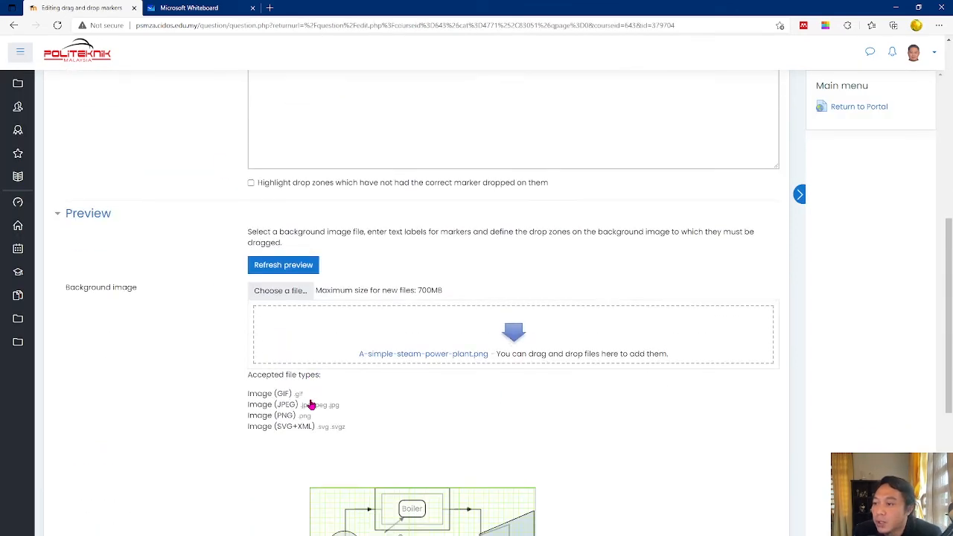
pyautogui.scroll(-1, 350, 471)
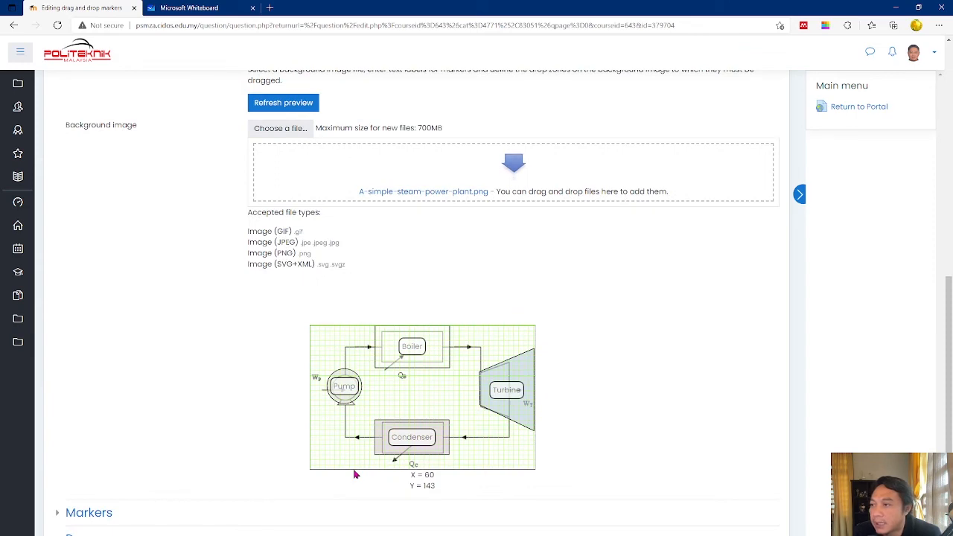
pyautogui.scroll(-5, 355, 475)
pyautogui.click(128, 378)
pyautogui.scroll(-1, 128, 380)
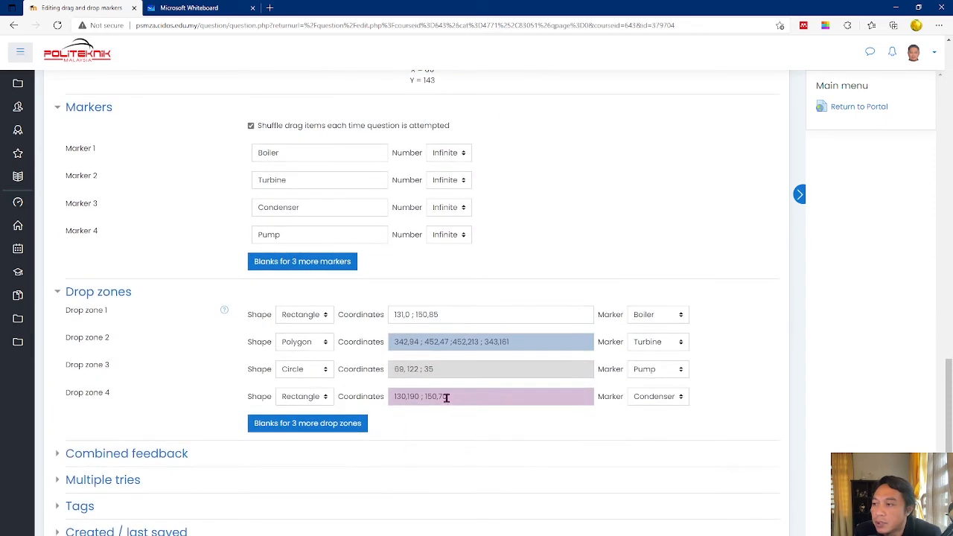
pyautogui.click(430, 369)
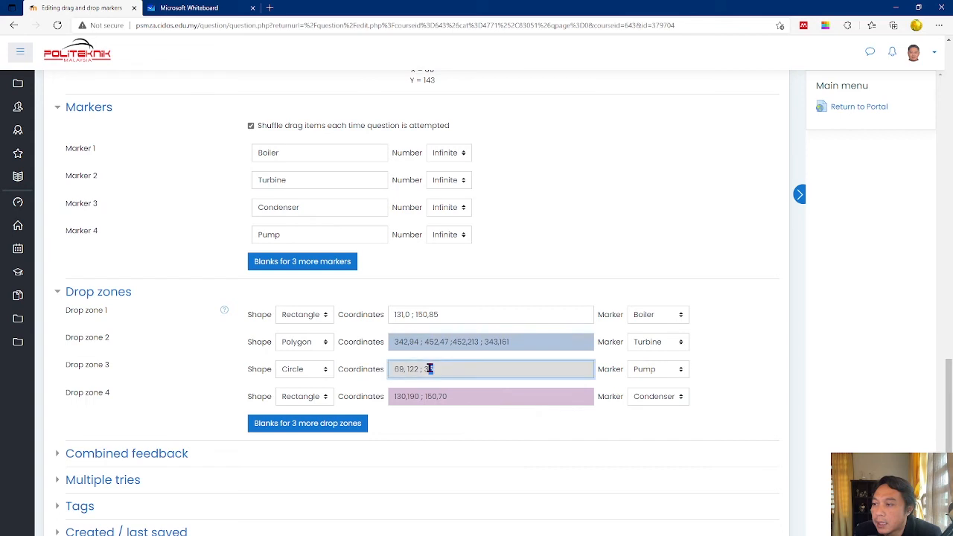
pyautogui.write('50')
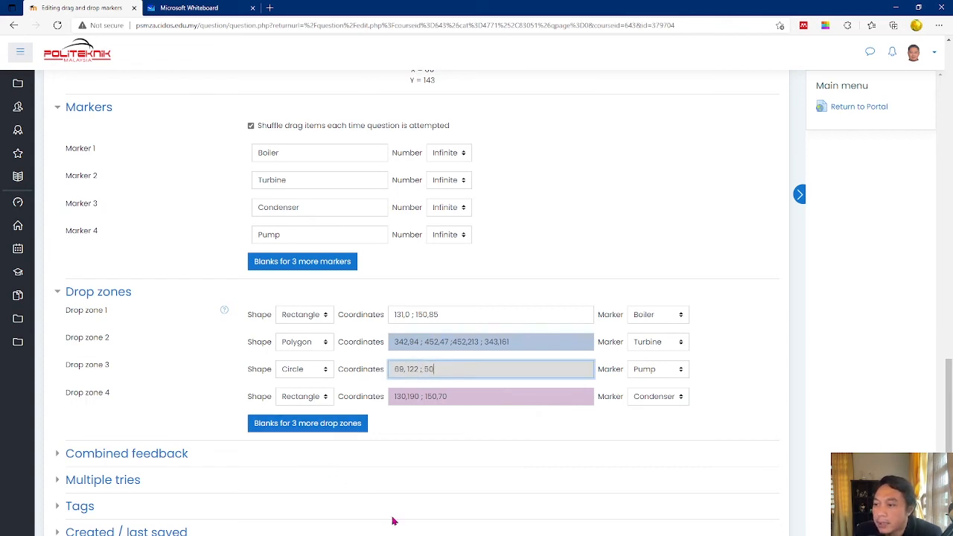
pyautogui.scroll(-1, 388, 501)
pyautogui.click(286, 505)
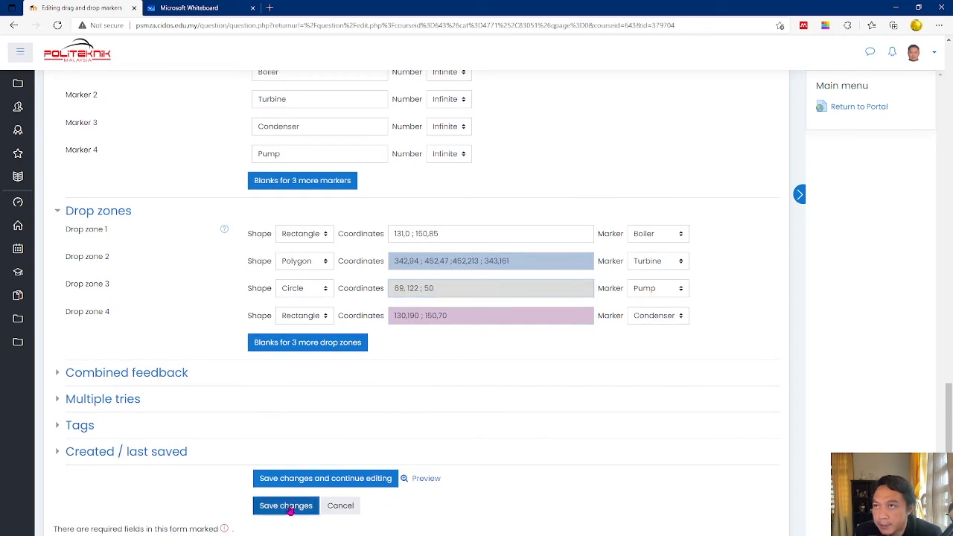
# In a new preview of SPP, place Pump, Turbine, Boiler and Condenser on their matching components and submit the attempt
pyautogui.click(330, 401)
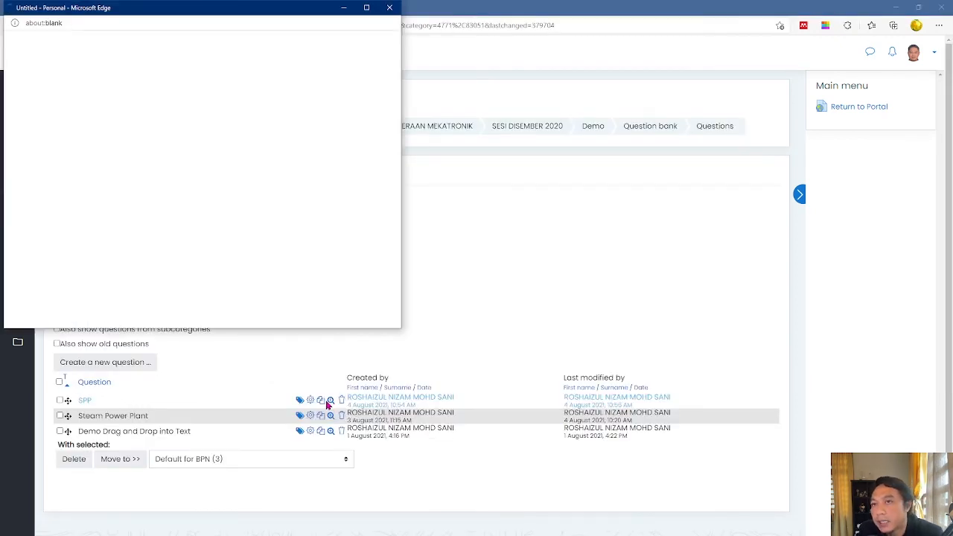
pyautogui.moveTo(204, 256); pyautogui.dragTo(153, 164)
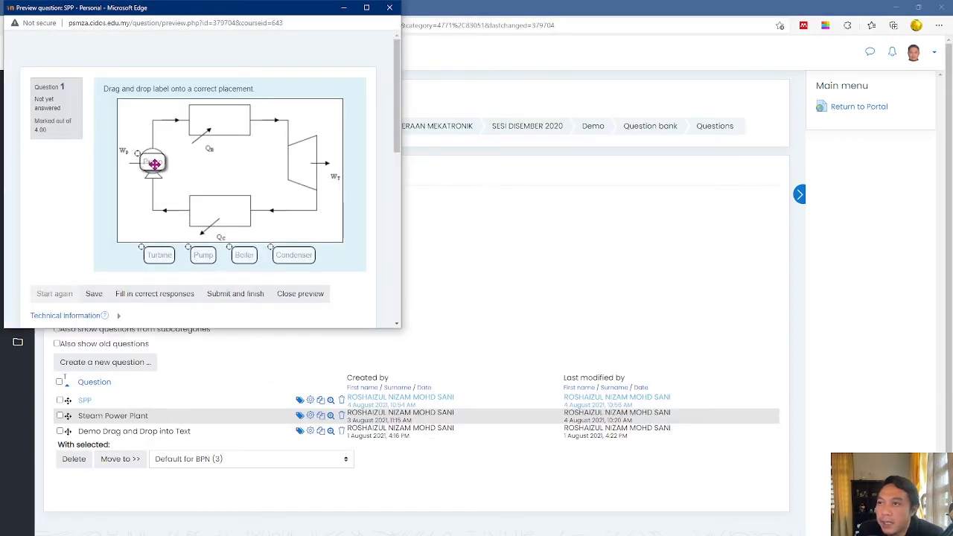
pyautogui.moveTo(165, 255); pyautogui.dragTo(309, 163)
pyautogui.moveTo(243, 256); pyautogui.dragTo(216, 123)
pyautogui.moveTo(287, 254); pyautogui.dragTo(213, 209)
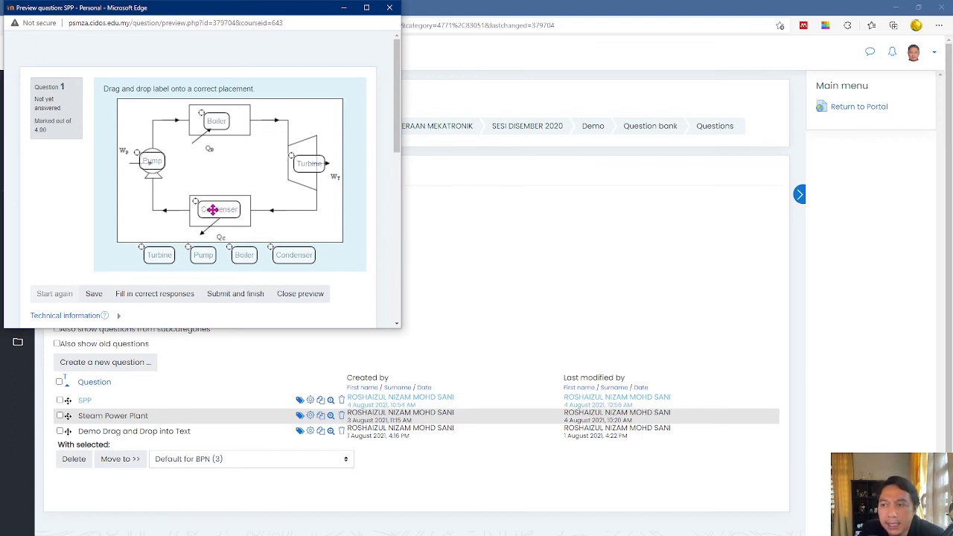
pyautogui.click(238, 294)
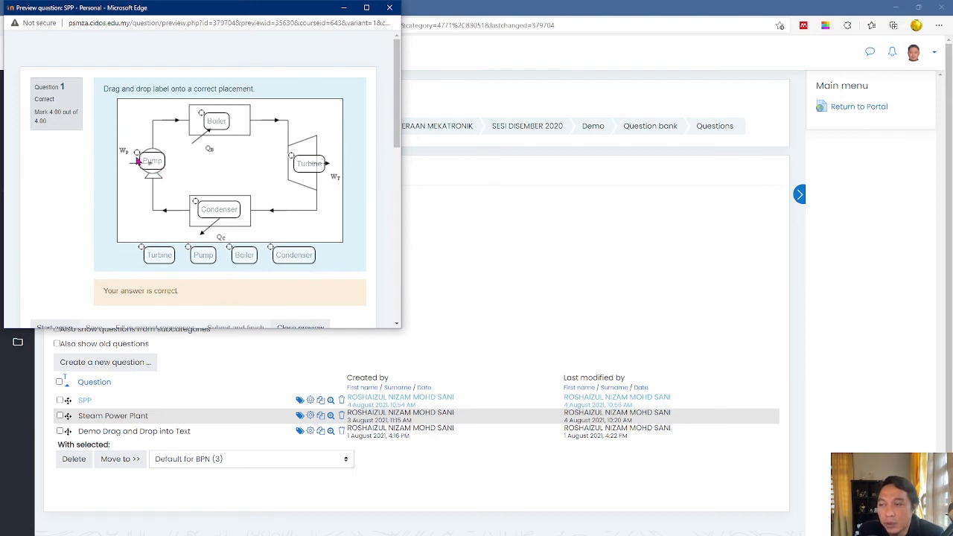
# Restart the preview, submit an attempt with Turbine at the turbine's left edge and the other markers on their components, and close the preview
pyautogui.scroll(-1, 60, 288)
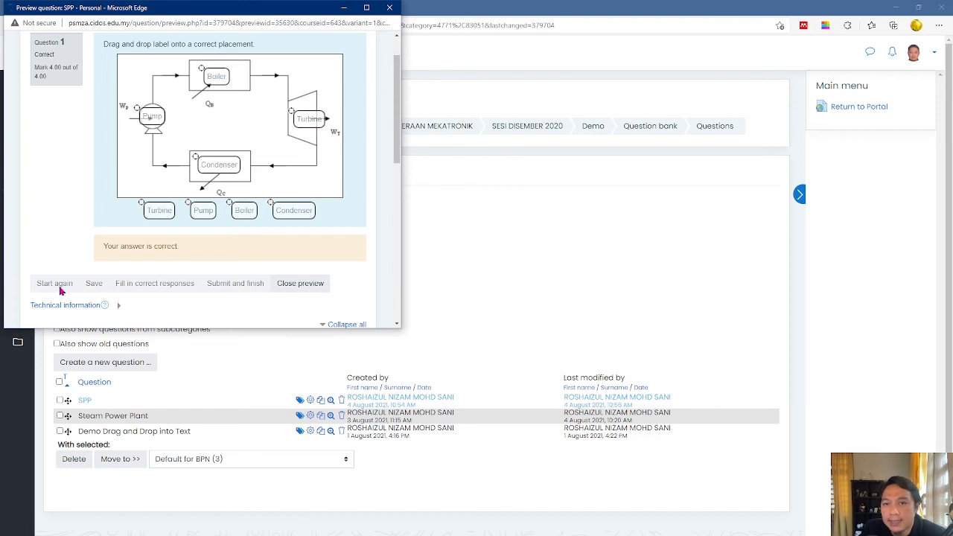
pyautogui.click(60, 291)
pyautogui.moveTo(257, 253); pyautogui.dragTo(281, 163)
pyautogui.moveTo(214, 253); pyautogui.dragTo(151, 162)
pyautogui.moveTo(169, 251); pyautogui.dragTo(223, 209)
pyautogui.moveTo(301, 253); pyautogui.dragTo(214, 118)
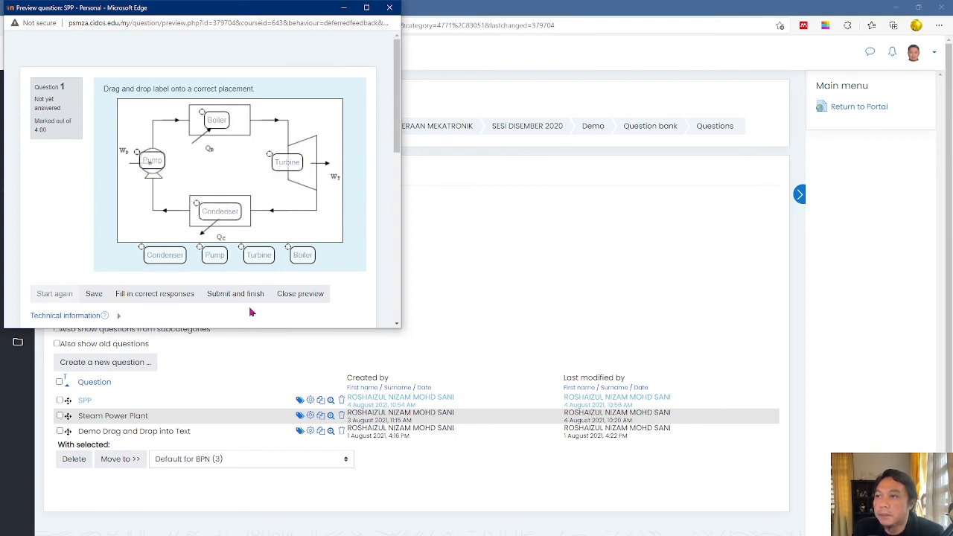
pyautogui.click(237, 301)
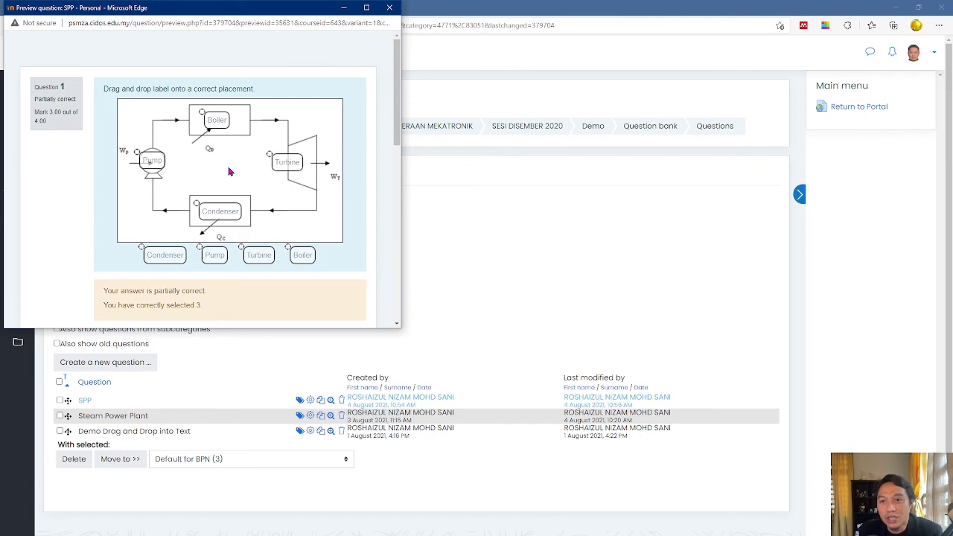
pyautogui.click(389, 7)
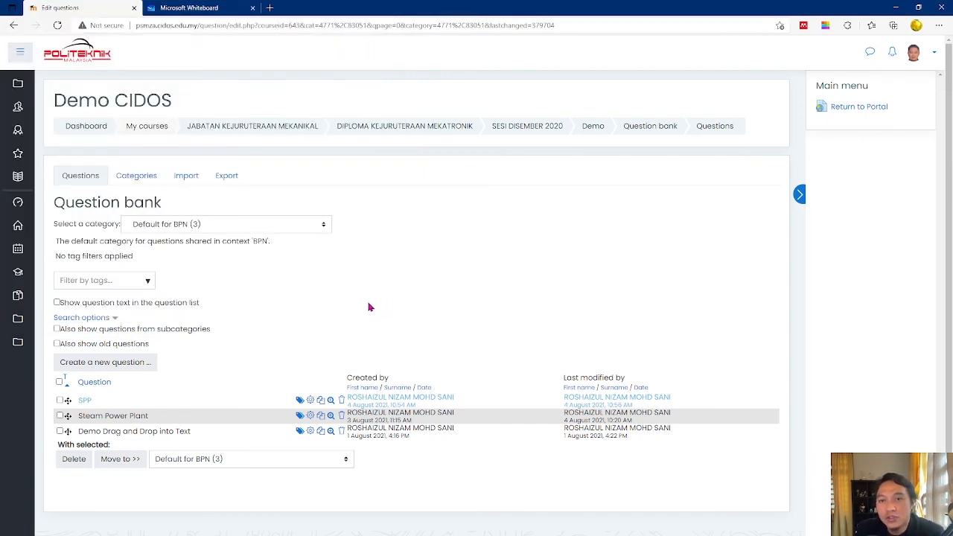
# Edit SPP's markers so their allowed numbers are Boiler 1, Turbine 1, Condenser 2 and Pump 3
pyautogui.click(311, 402)
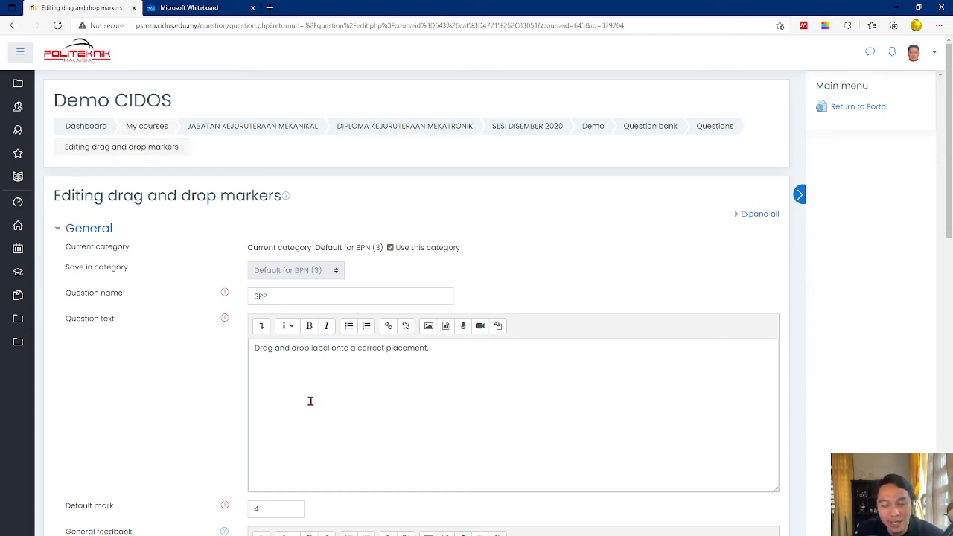
pyautogui.scroll(-12, 311, 401)
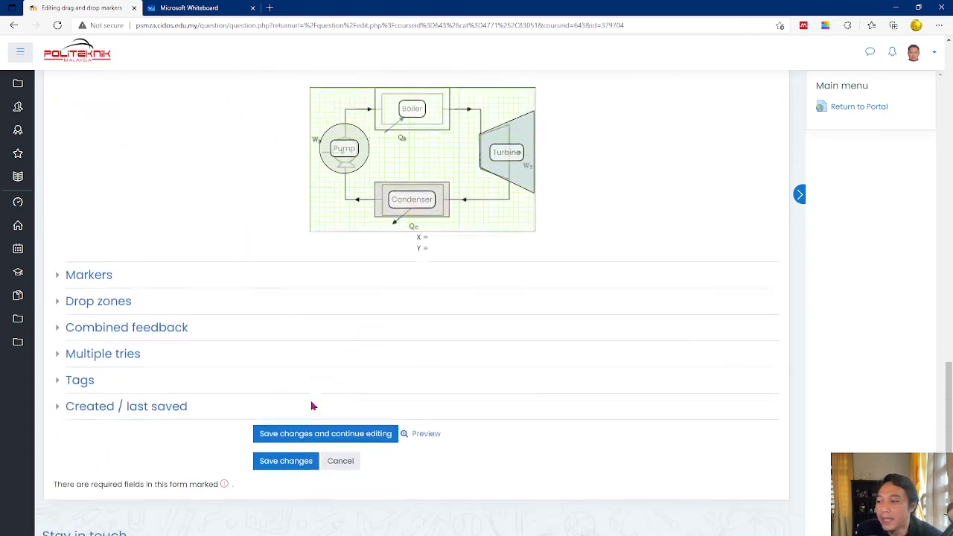
pyautogui.click(89, 246)
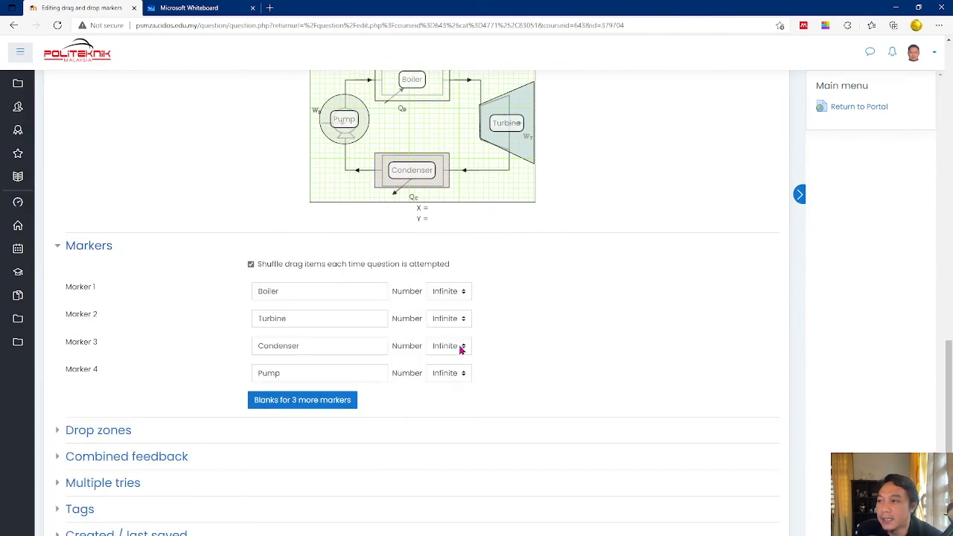
pyautogui.click(459, 297)
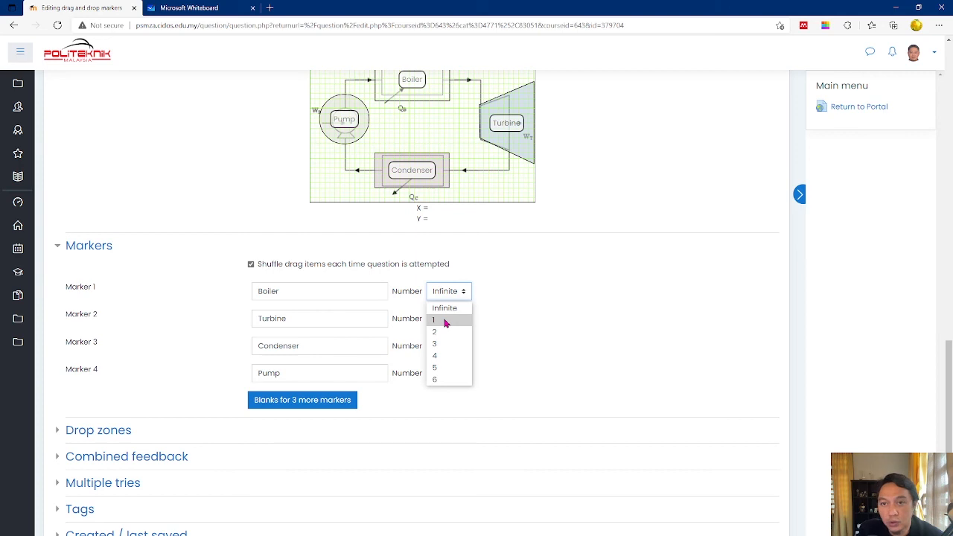
pyautogui.click(446, 321)
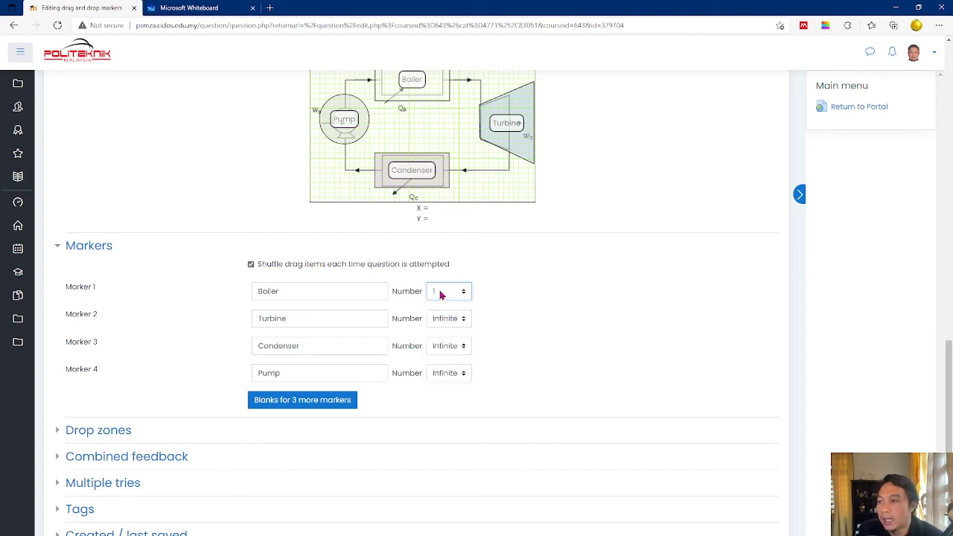
pyautogui.click(444, 322)
pyautogui.click(441, 348)
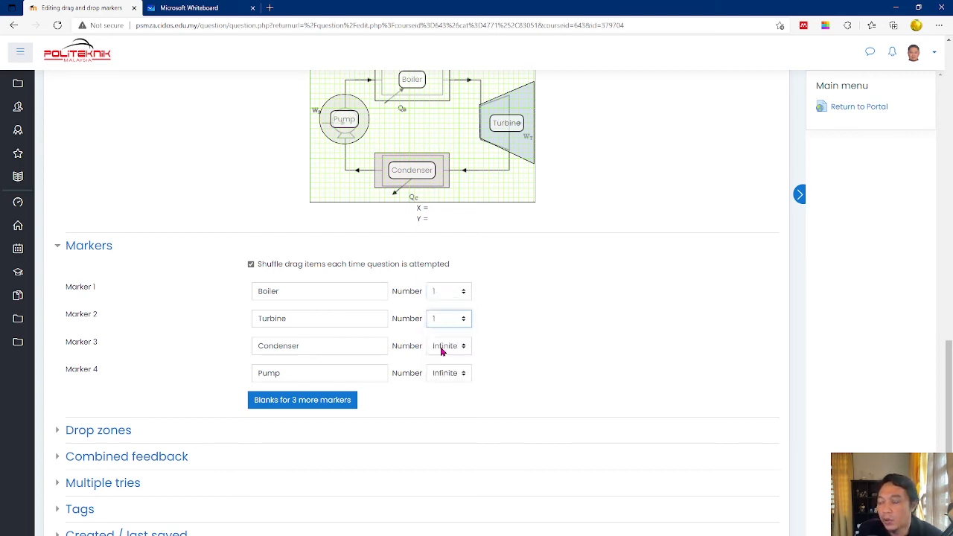
pyautogui.click(442, 349)
pyautogui.click(445, 386)
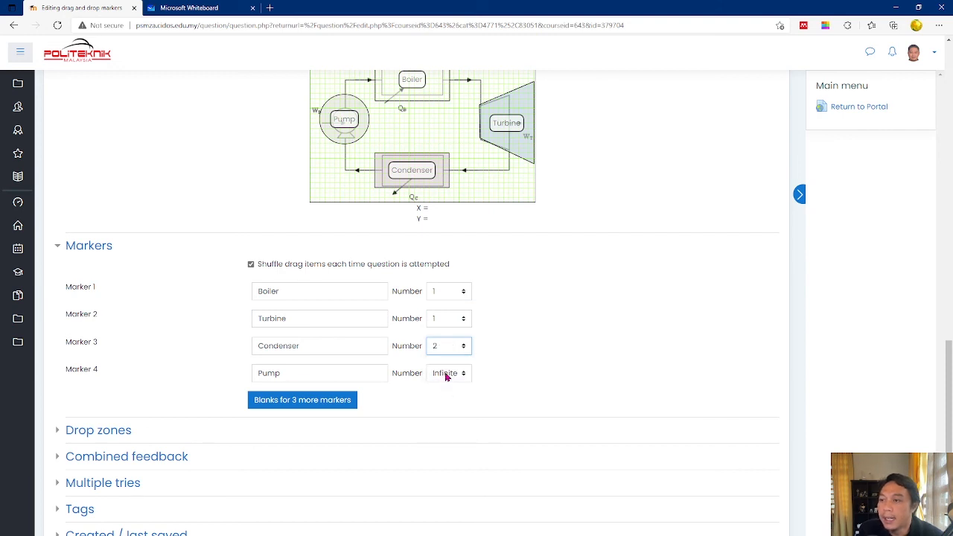
pyautogui.click(445, 376)
pyautogui.click(447, 424)
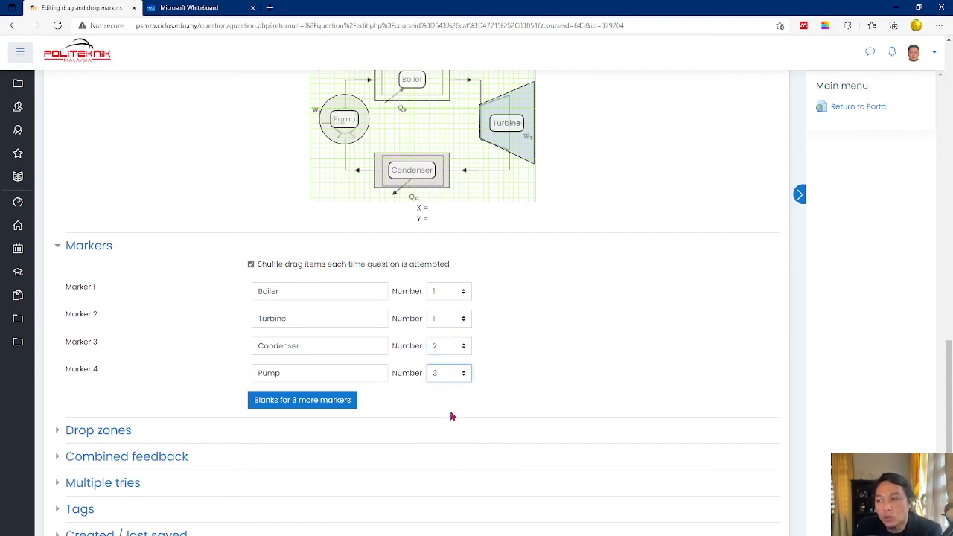
# Save the changed marker numbers and open a preview of SPP from the question bank
pyautogui.scroll(-3, 450, 416)
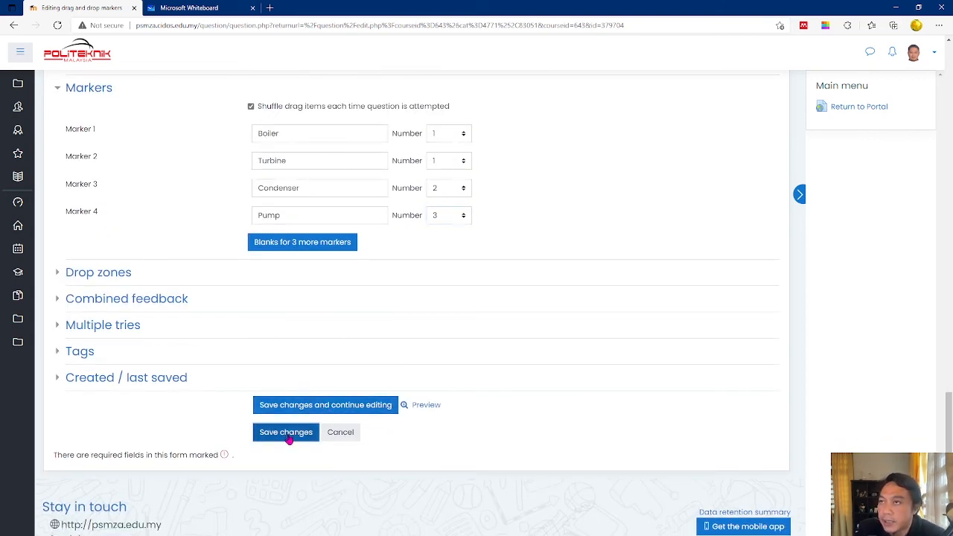
pyautogui.click(288, 438)
pyautogui.click(331, 400)
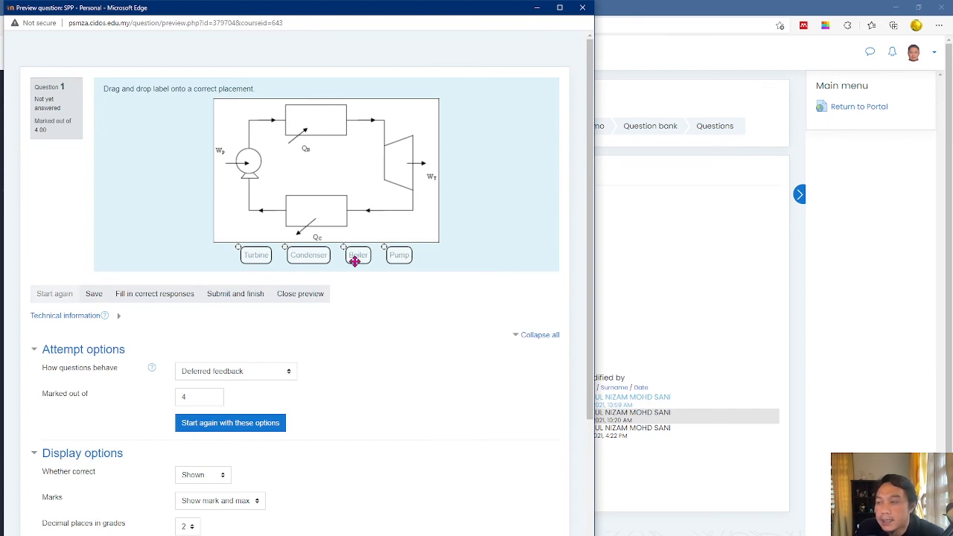
# Place Boiler and Turbine once, Condenser twice and Pump three times on the previewed diagram to test the marker limits
pyautogui.moveTo(352, 256); pyautogui.dragTo(315, 125)
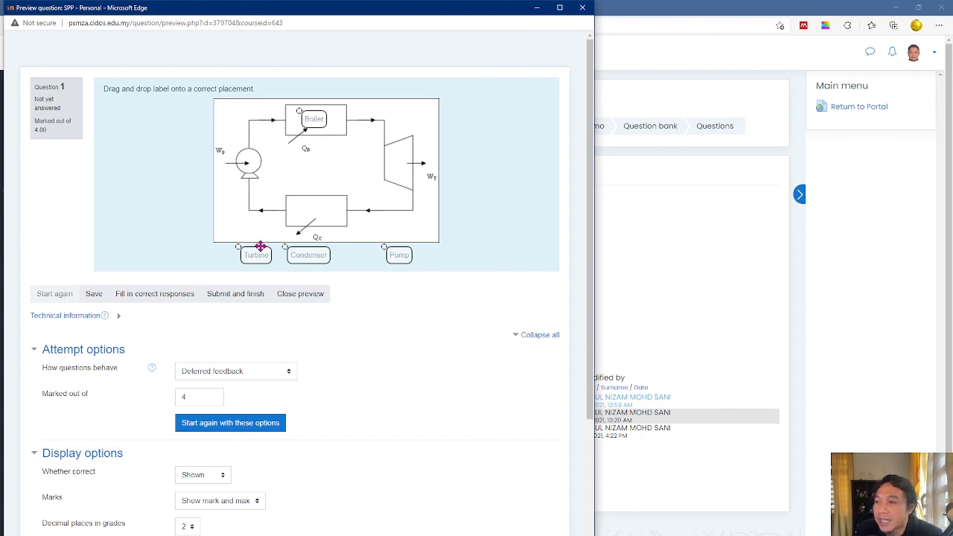
pyautogui.moveTo(254, 255); pyautogui.dragTo(402, 165)
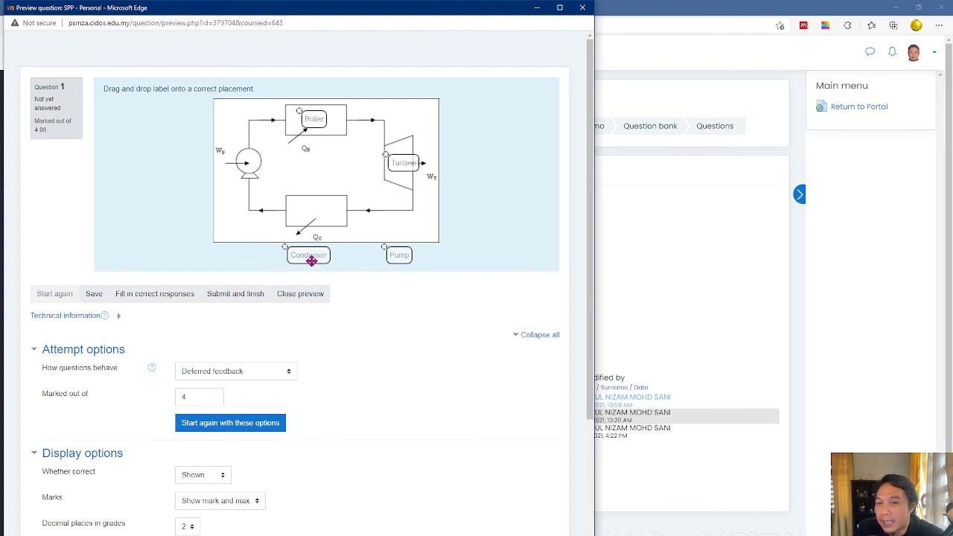
pyautogui.moveTo(310, 261); pyautogui.dragTo(319, 215)
pyautogui.moveTo(313, 258); pyautogui.dragTo(319, 180)
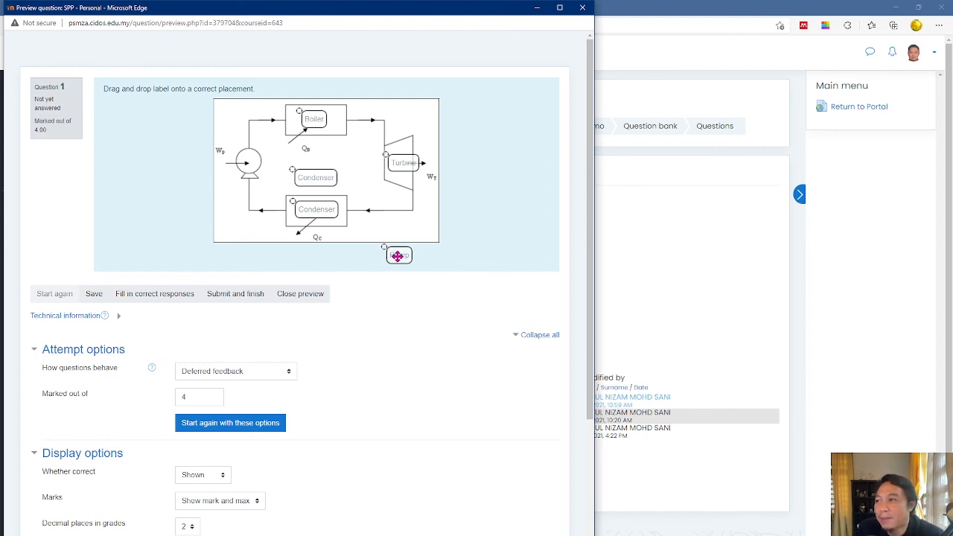
pyautogui.moveTo(398, 256); pyautogui.dragTo(248, 161)
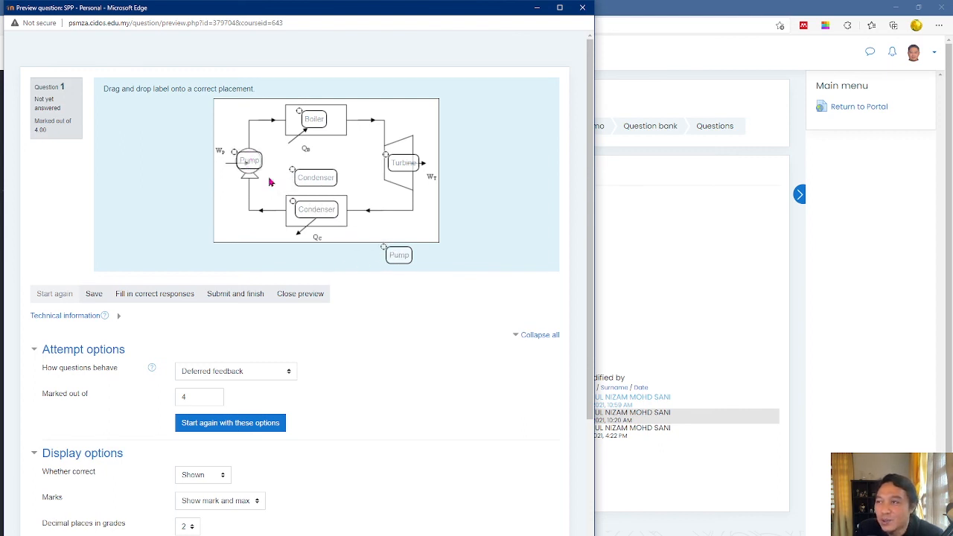
pyautogui.moveTo(401, 257); pyautogui.dragTo(248, 204)
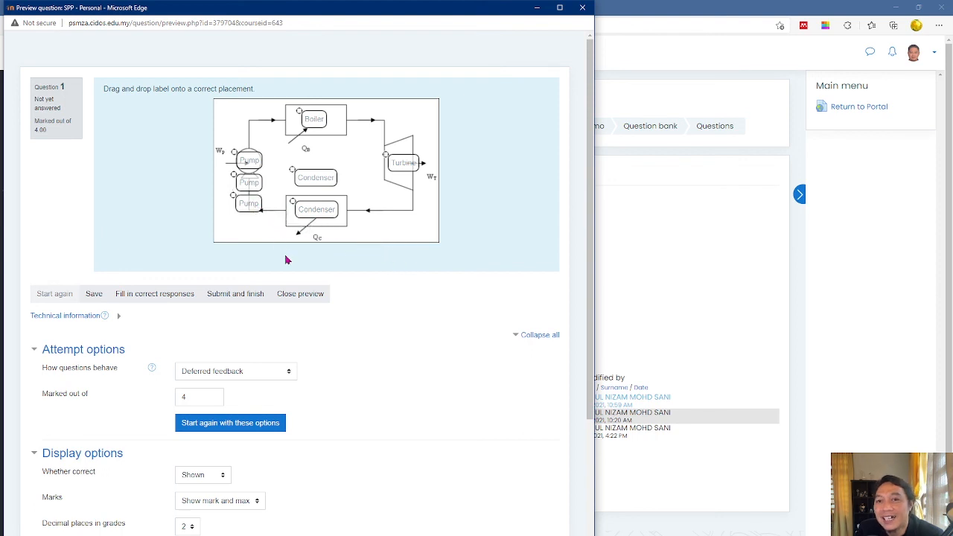